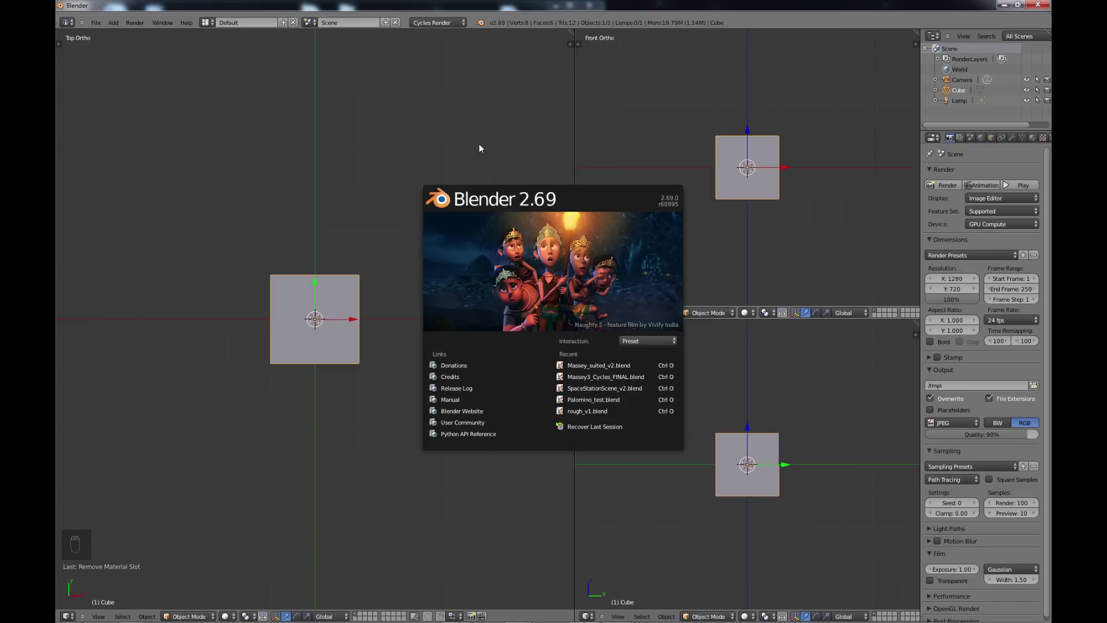
# Step: Dismiss the splash screen and create a new material for the cube
pyautogui.click(478, 148)
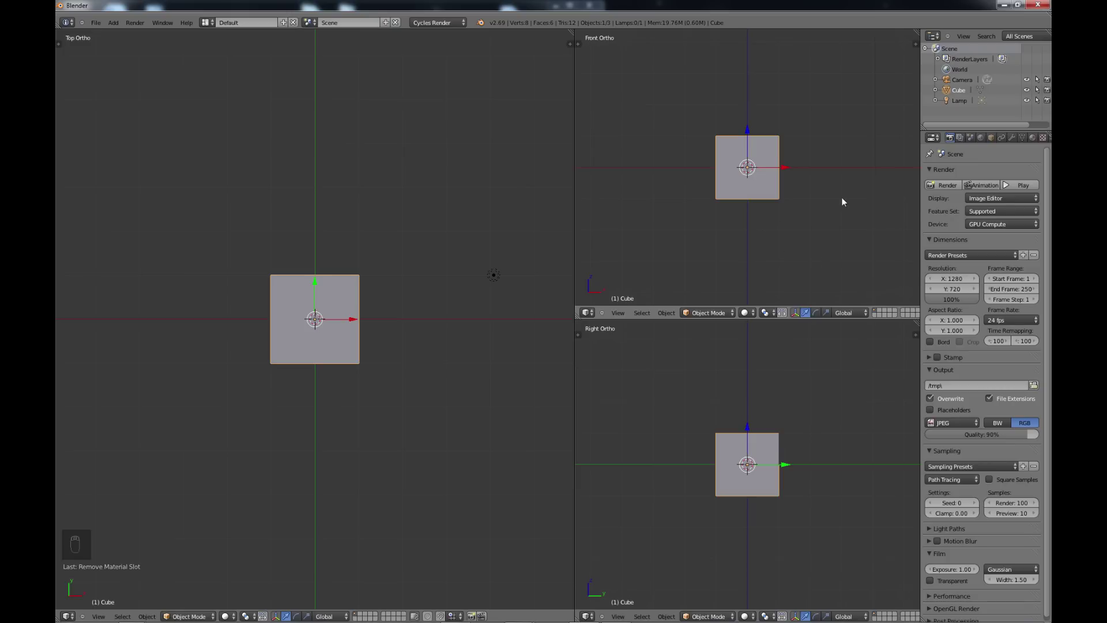
pyautogui.click(1033, 138)
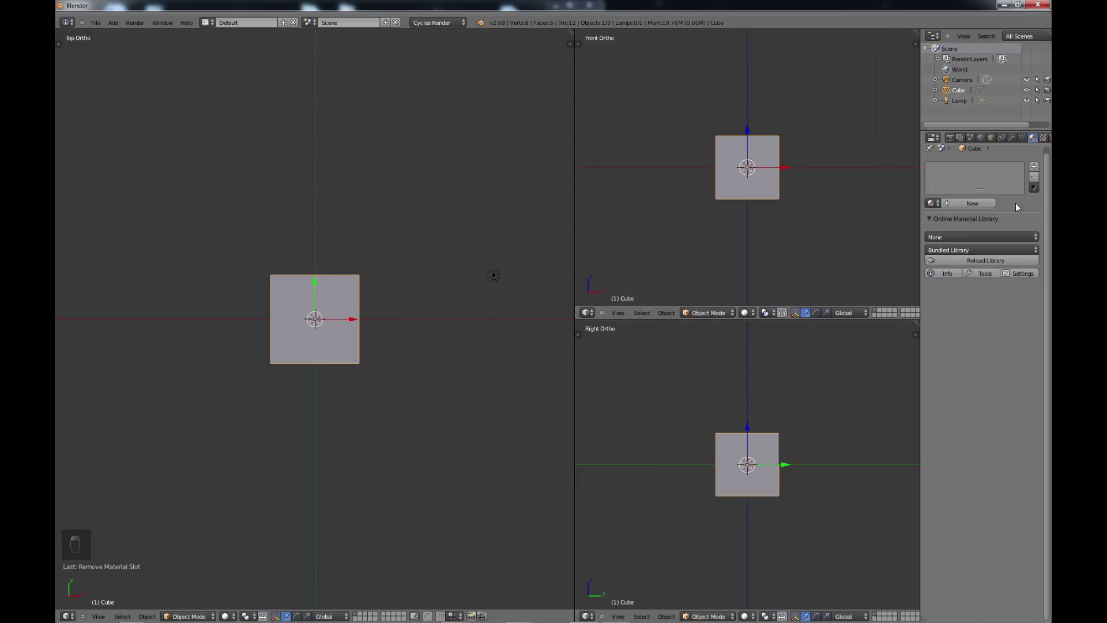
pyautogui.click(961, 203)
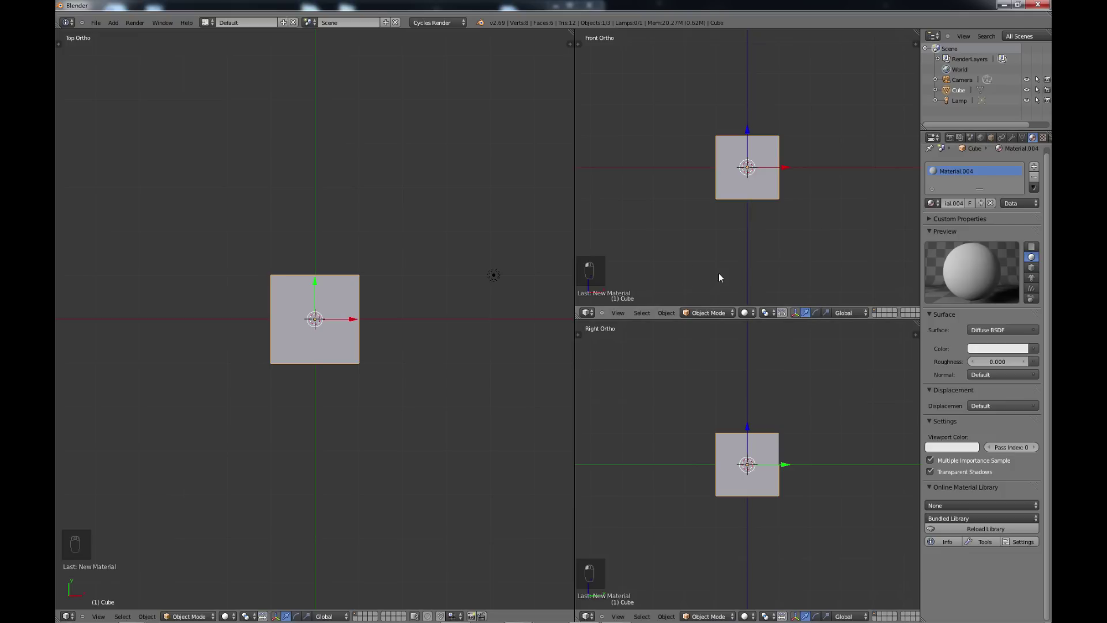
# Step: Switch the Front Ortho viewport to the Node Editor and frame the material's nodes at a readable size
pyautogui.click(587, 315)
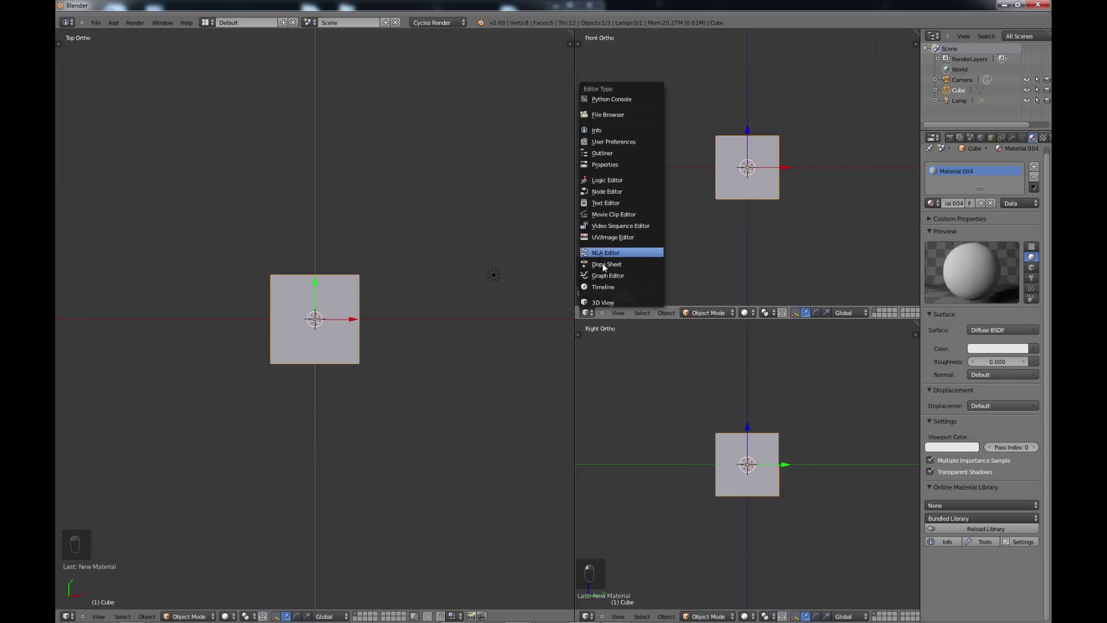
pyautogui.click(608, 193)
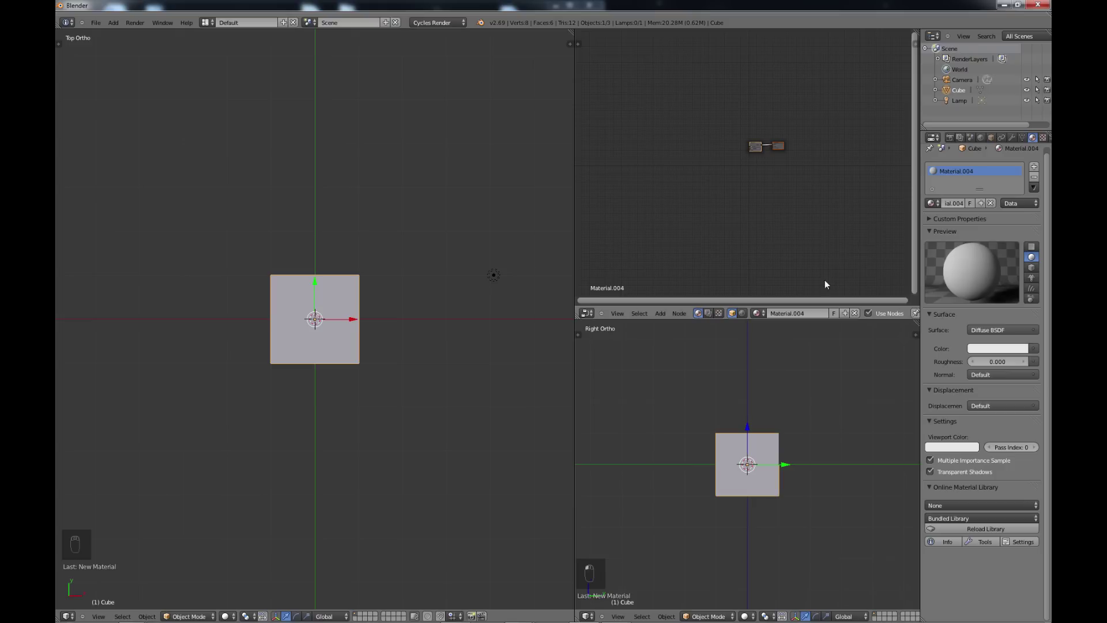
pyautogui.click(867, 313)
pyautogui.click(867, 313)
pyautogui.press('Home')
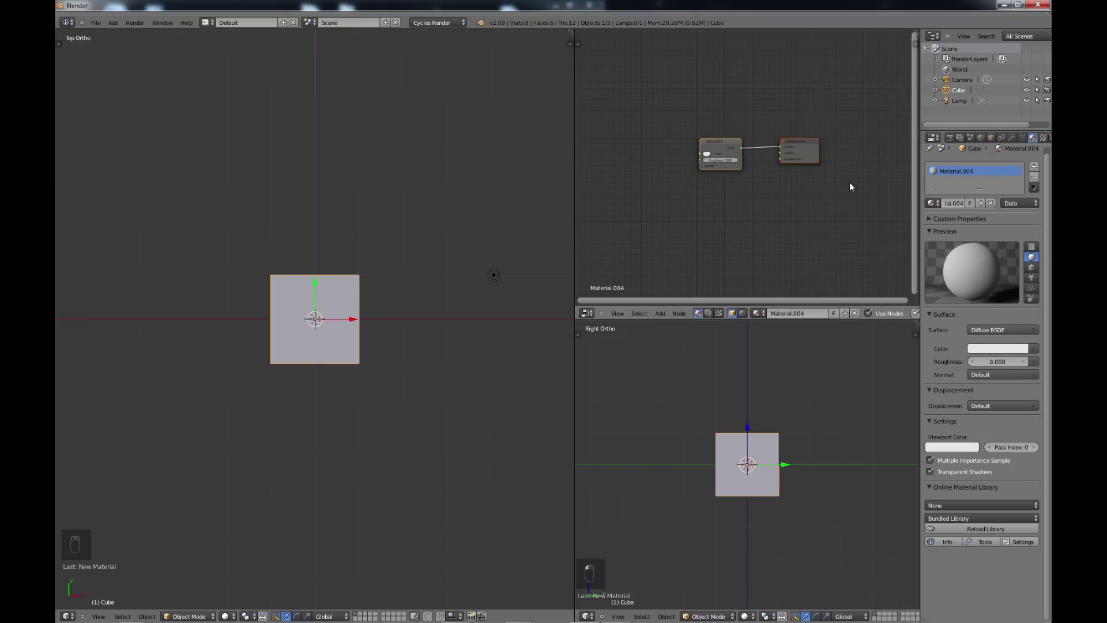
pyautogui.press('n')
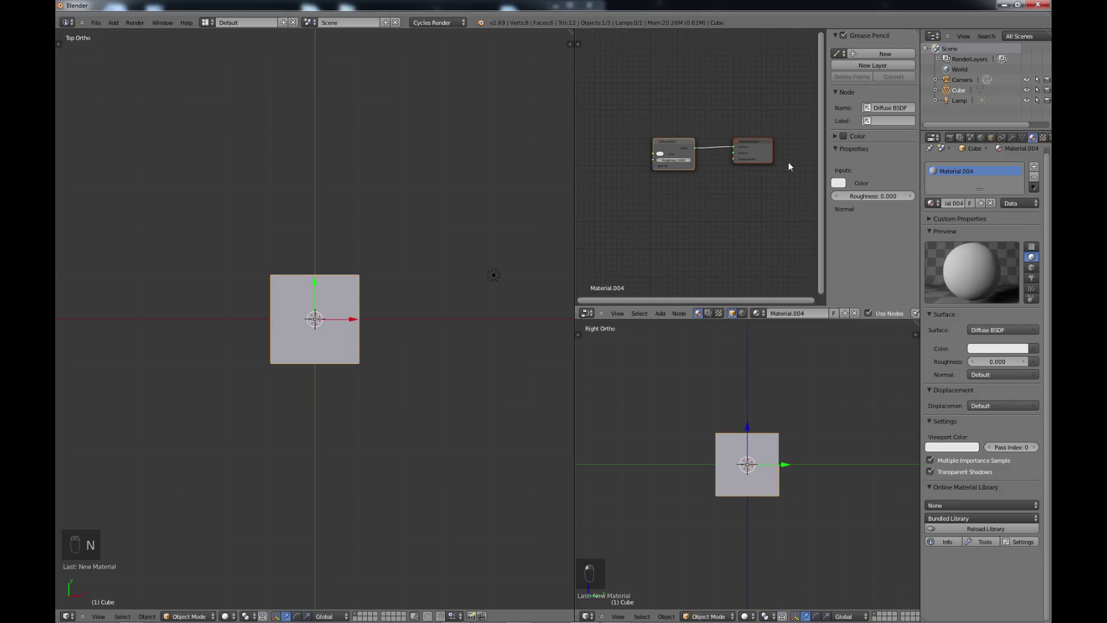
pyautogui.press('n')
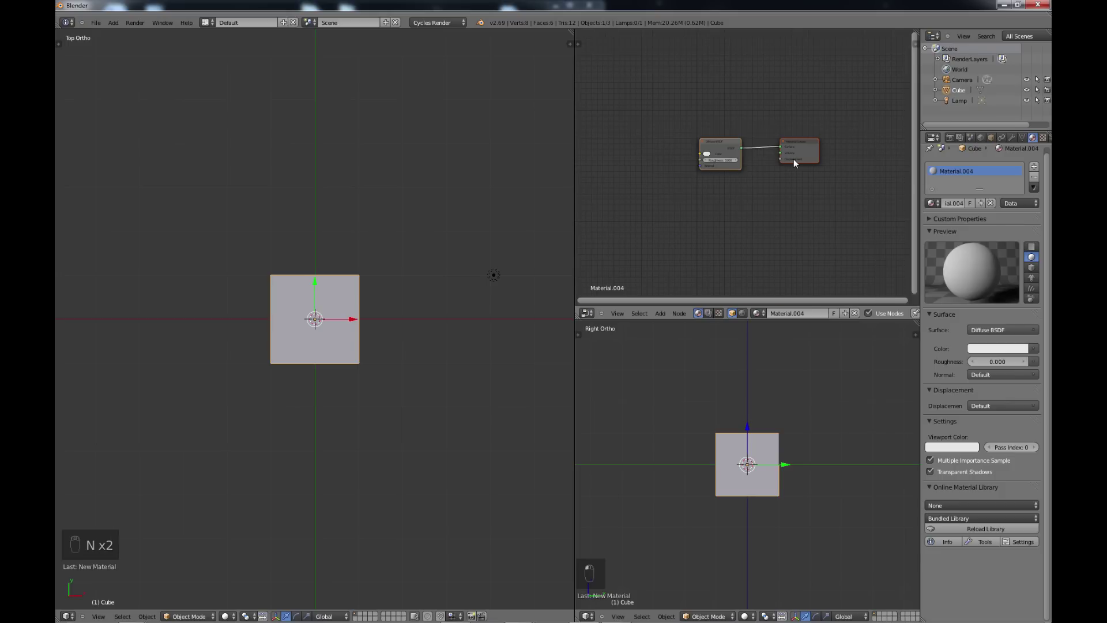
pyautogui.scroll(-1, 777, 190)
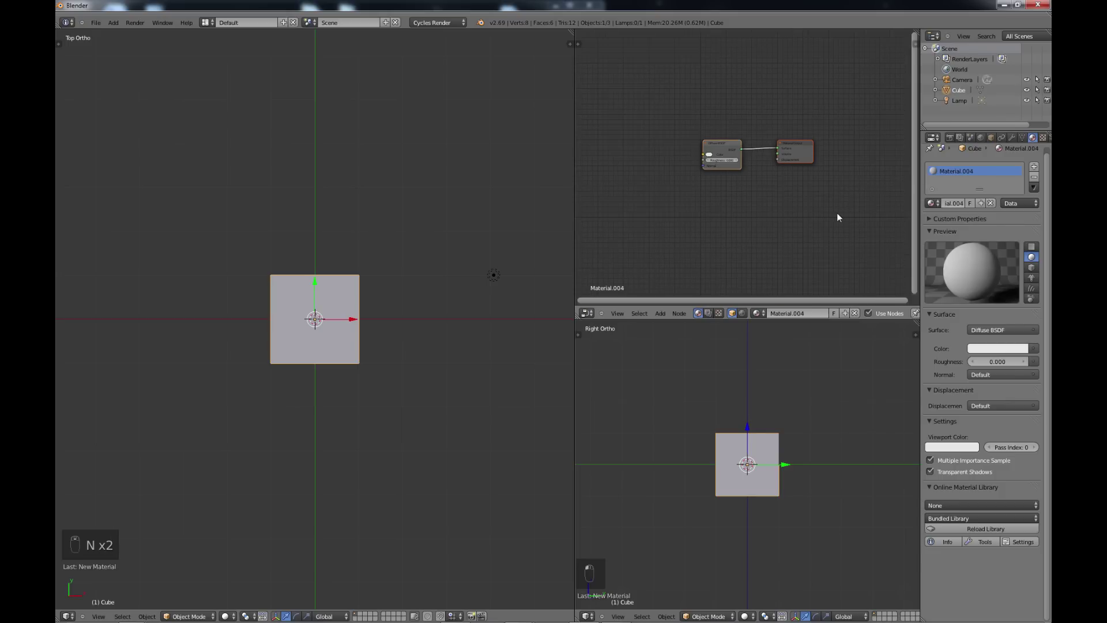
pyautogui.scroll(3, 776, 182)
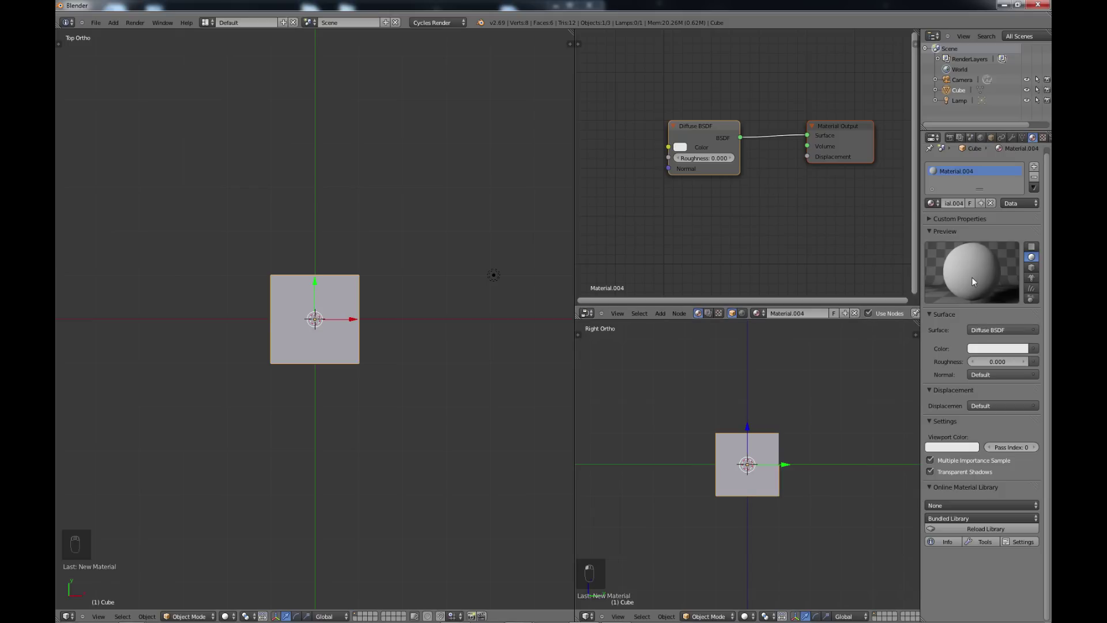
# Step: Try Glass BSDF as the material's surface shader, and set it back to Diffuse BSDF
pyautogui.click(1008, 329)
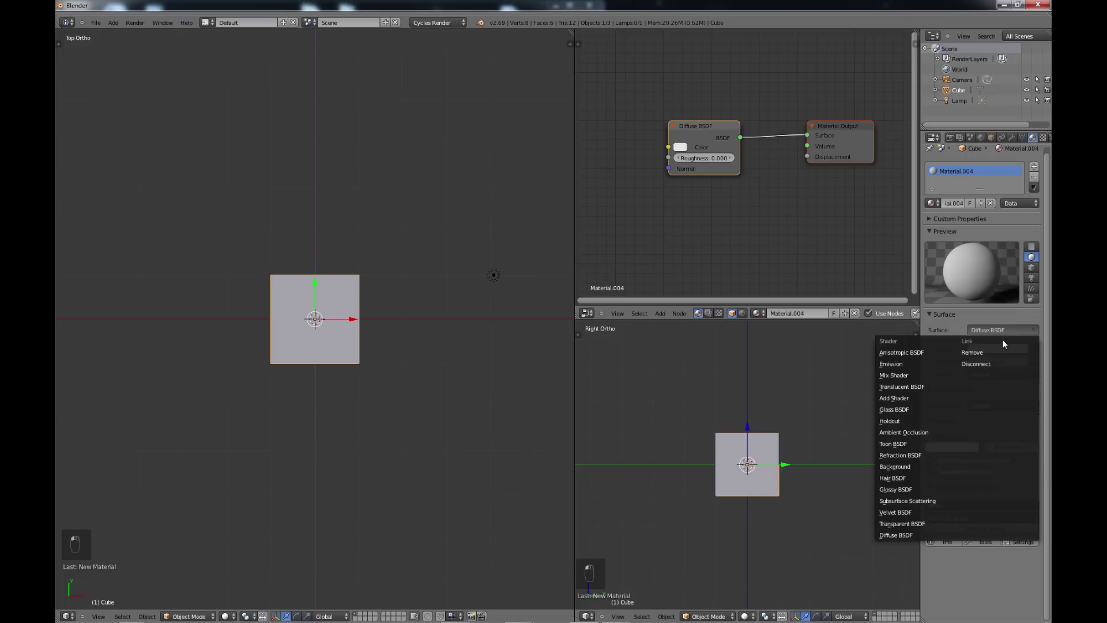
pyautogui.click(895, 408)
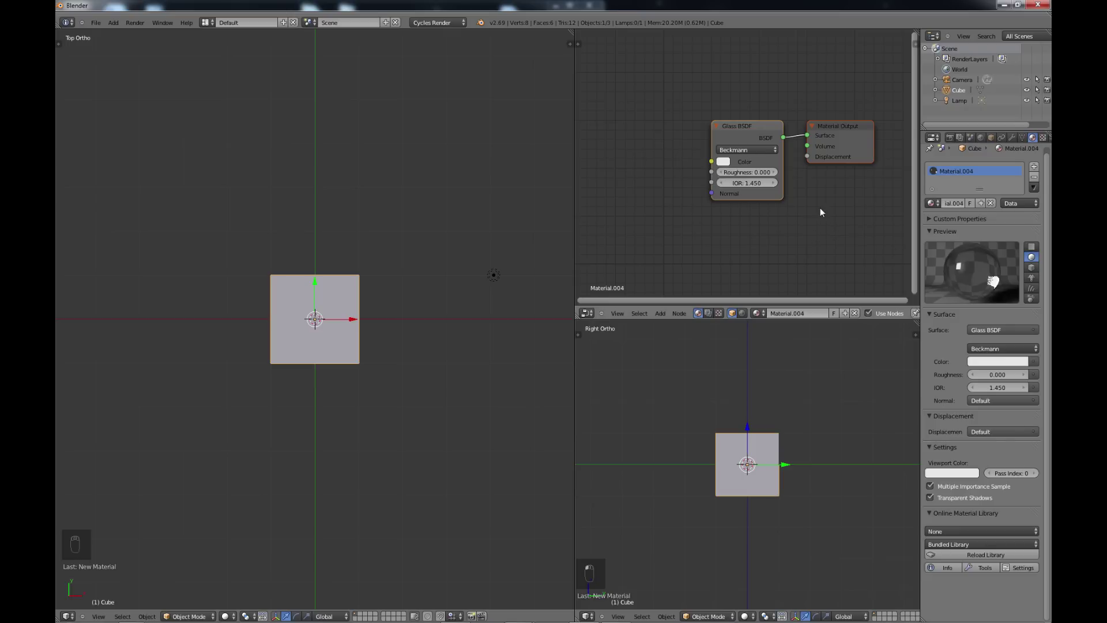
pyautogui.click(977, 330)
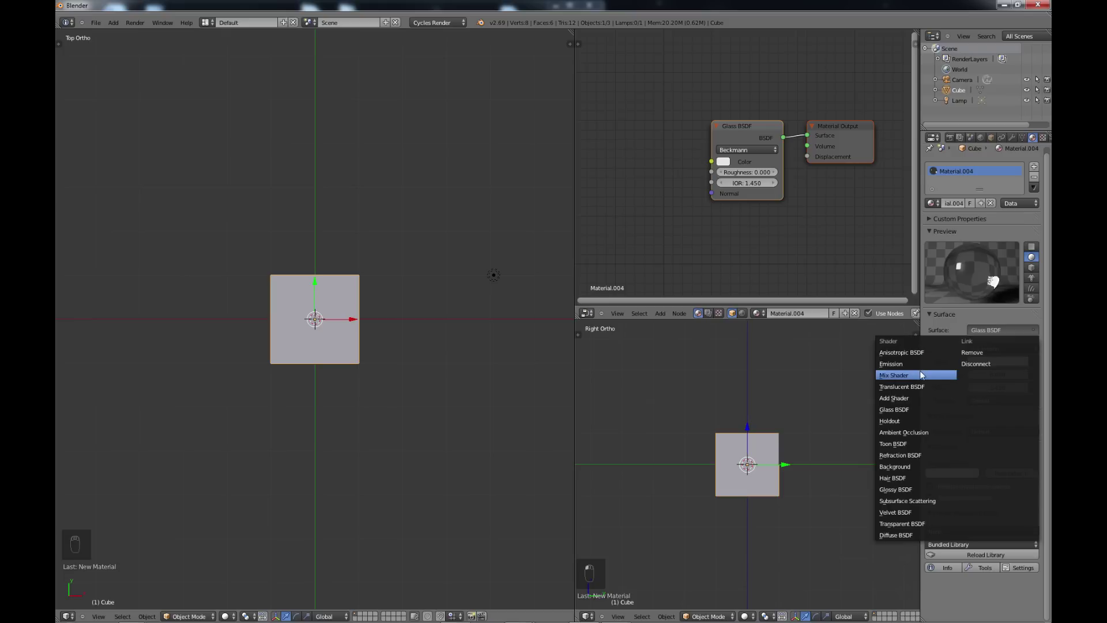
pyautogui.click(894, 535)
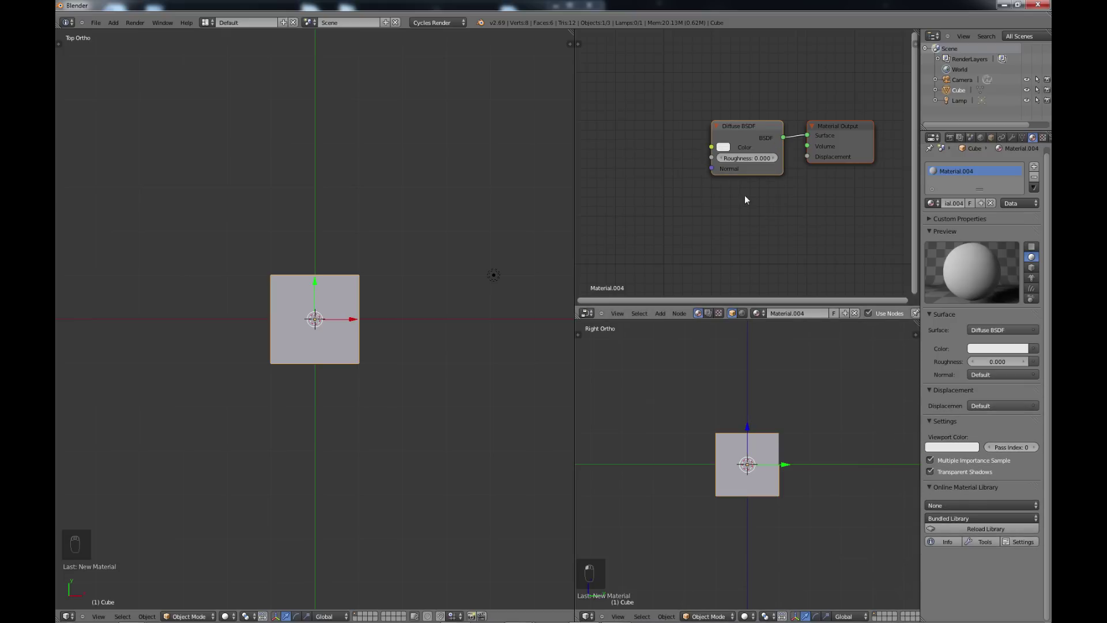
# Step: Enlarge the node editor area and move the Diffuse BSDF and Material Output nodes apart
pyautogui.moveTo(576, 171); pyautogui.dragTo(203, 188)
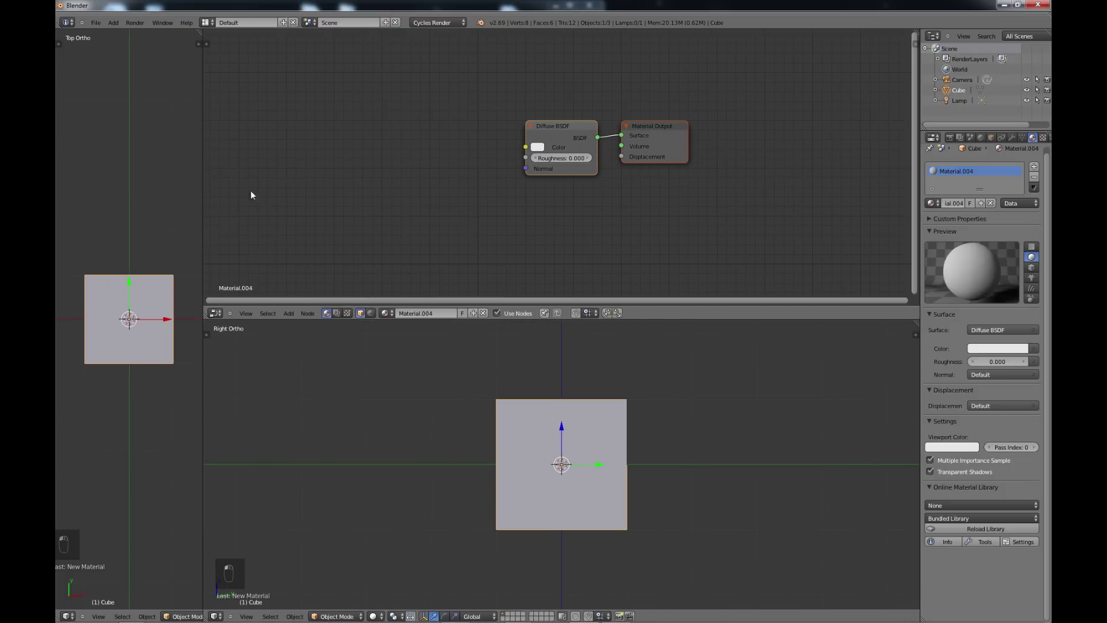
pyautogui.moveTo(652, 320); pyautogui.dragTo(665, 568)
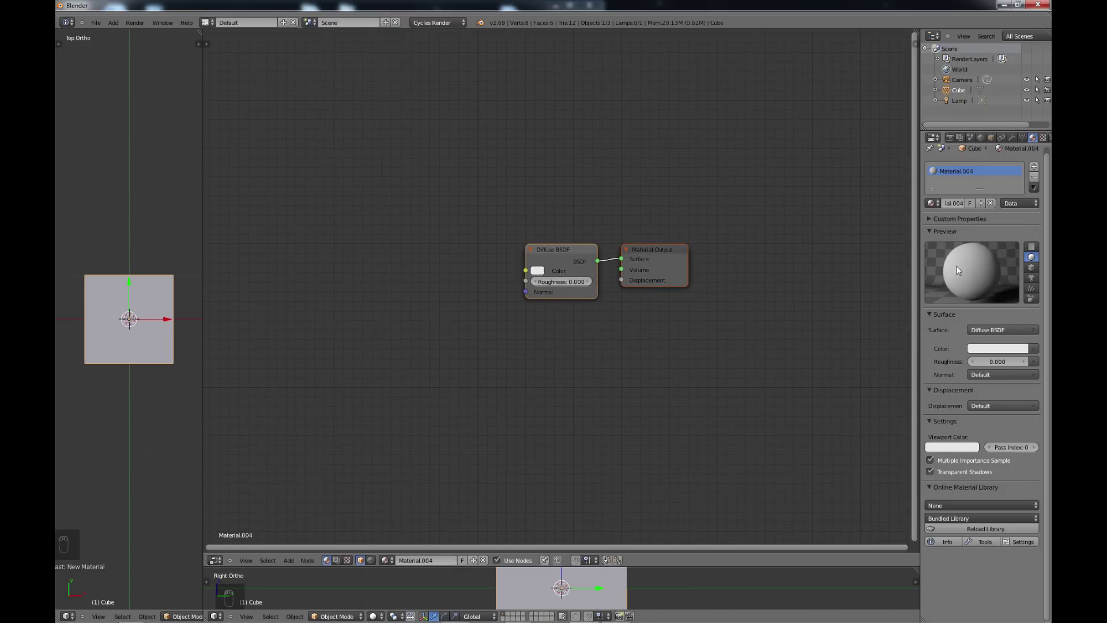
pyautogui.click(575, 260)
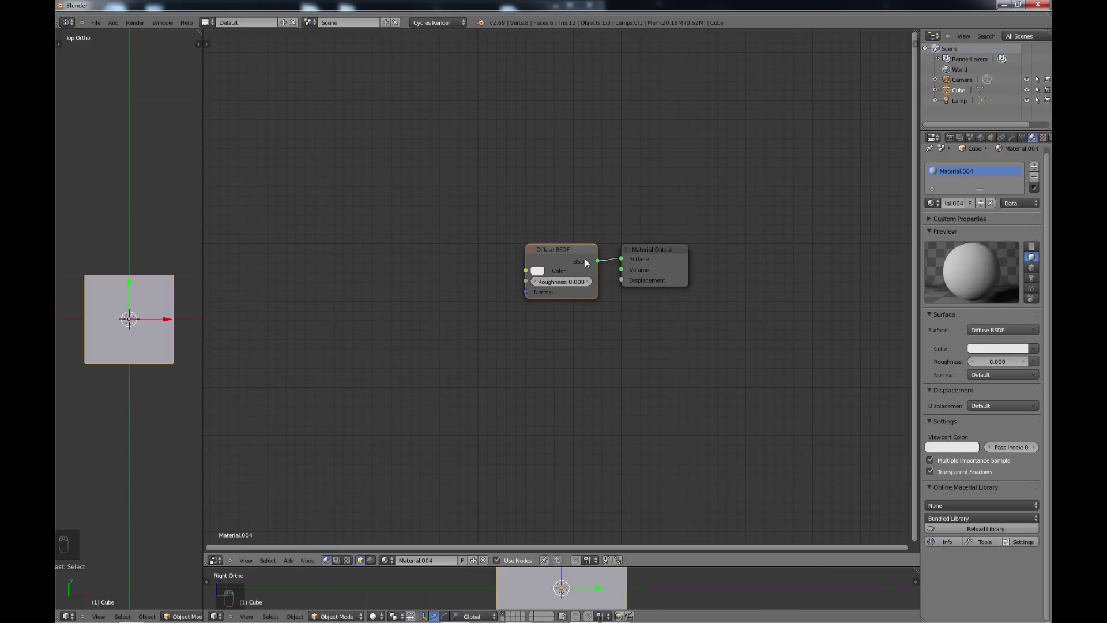
pyautogui.press('g')
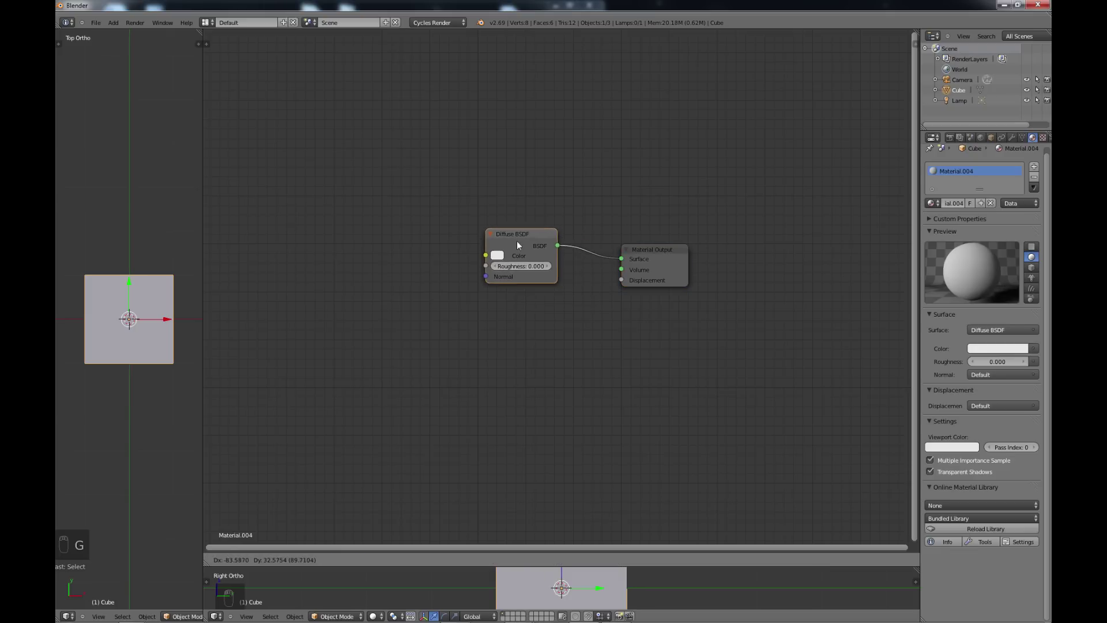
pyautogui.click(436, 204)
pyautogui.click(658, 262)
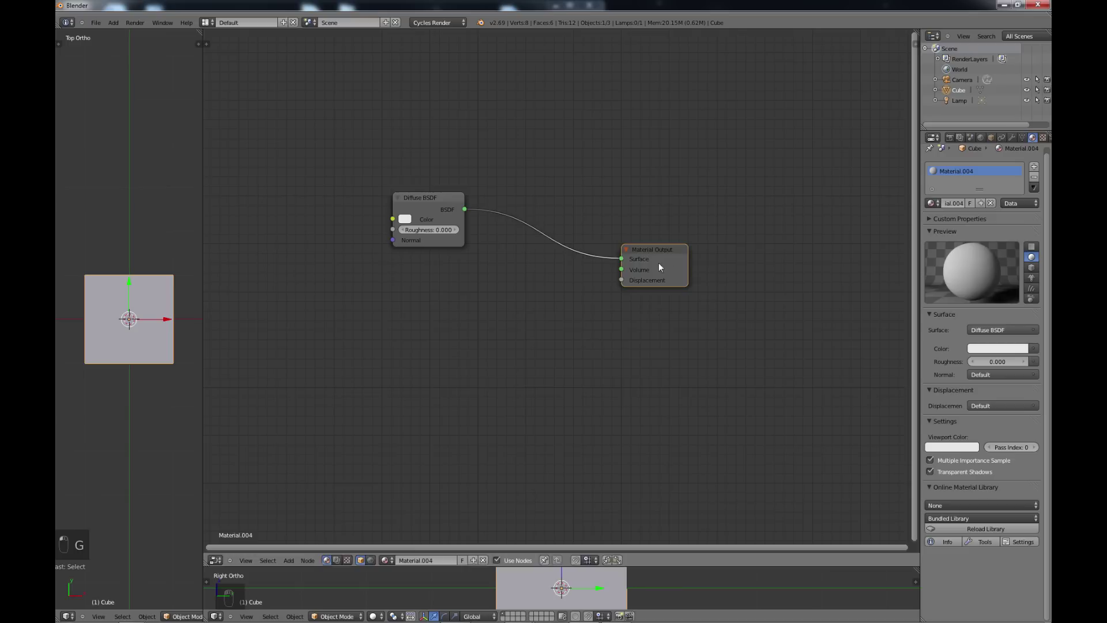
pyautogui.press('g')
pyautogui.click(781, 258)
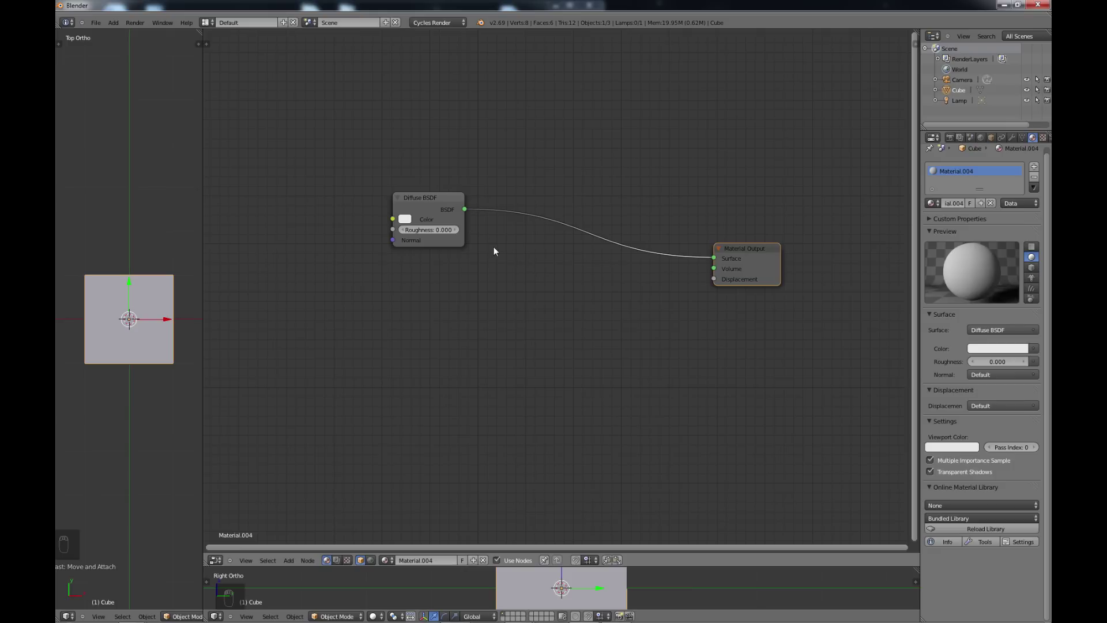
# Step: Widen the gap between the two nodes, placing Diffuse BSDF farther left and Material Output farther right and lower
pyautogui.click(431, 210)
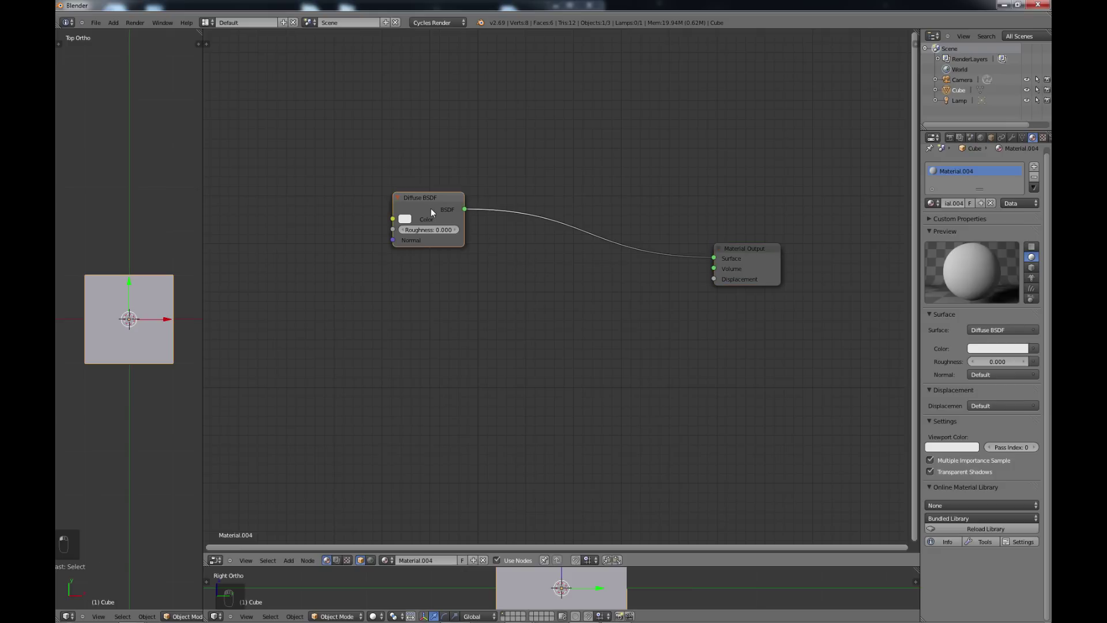
pyautogui.press('g')
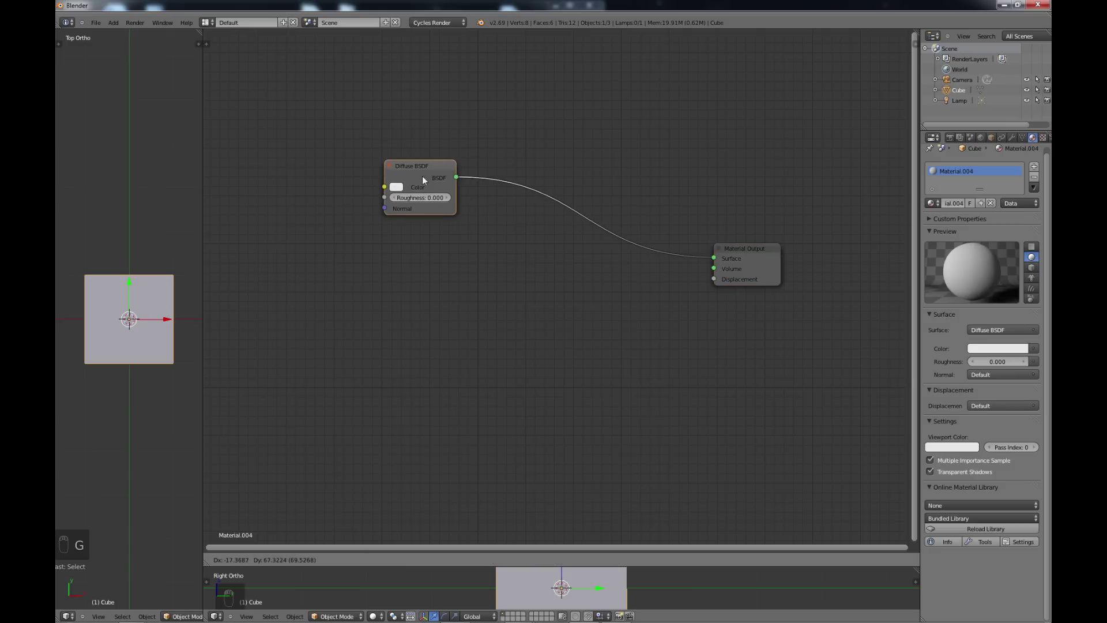
pyautogui.click(422, 175)
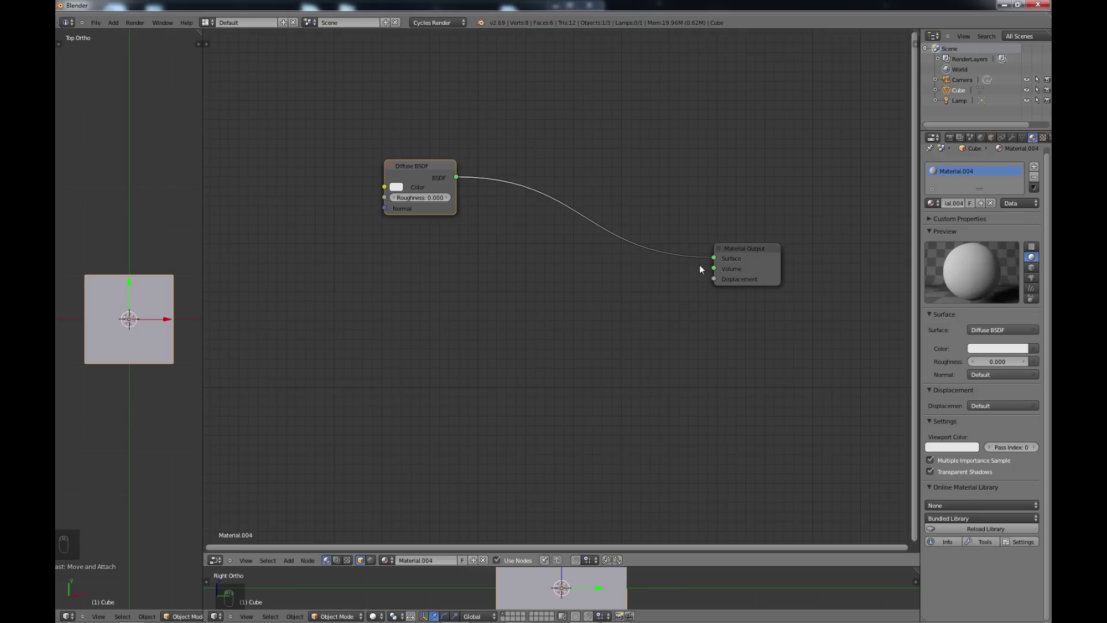
pyautogui.click(764, 268)
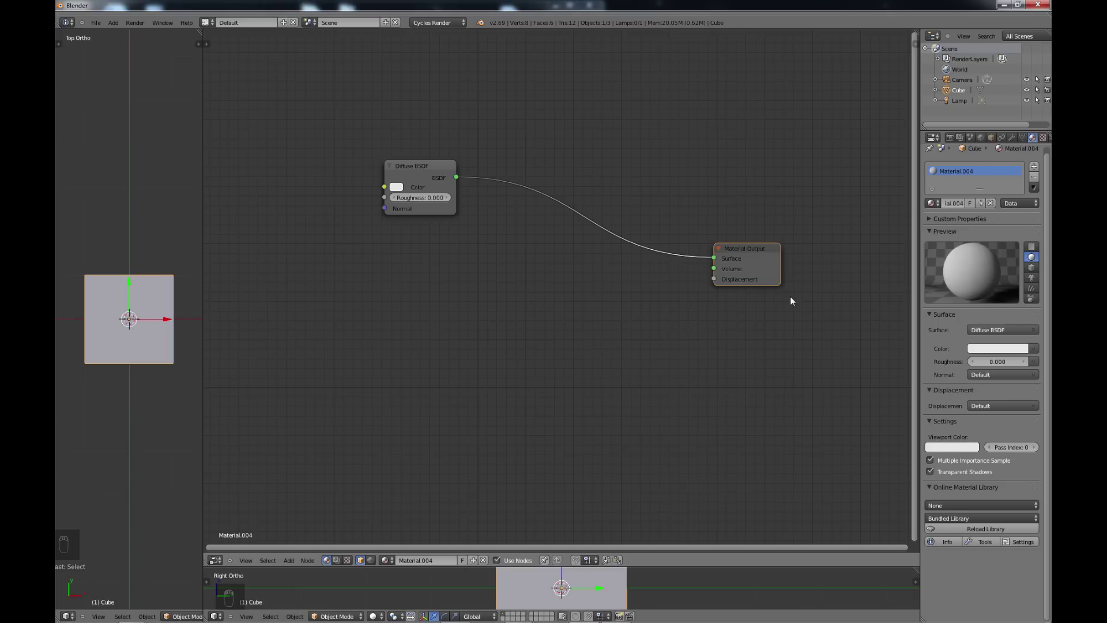
pyautogui.press('g')
pyautogui.click(864, 325)
pyautogui.rightClick(409, 177)
pyautogui.press('g')
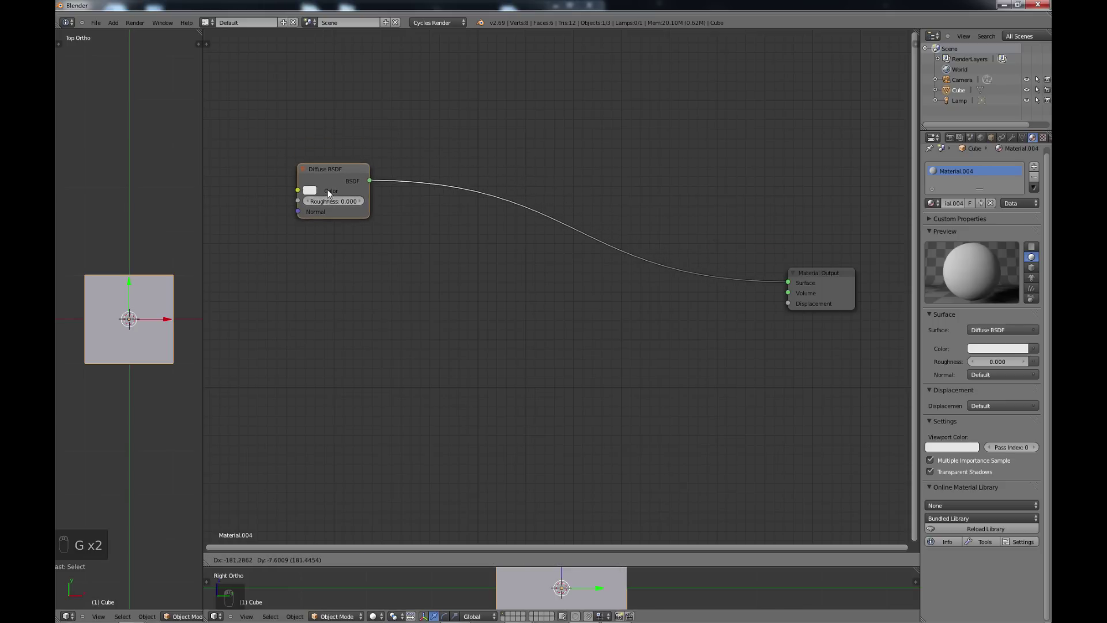
pyautogui.click(359, 157)
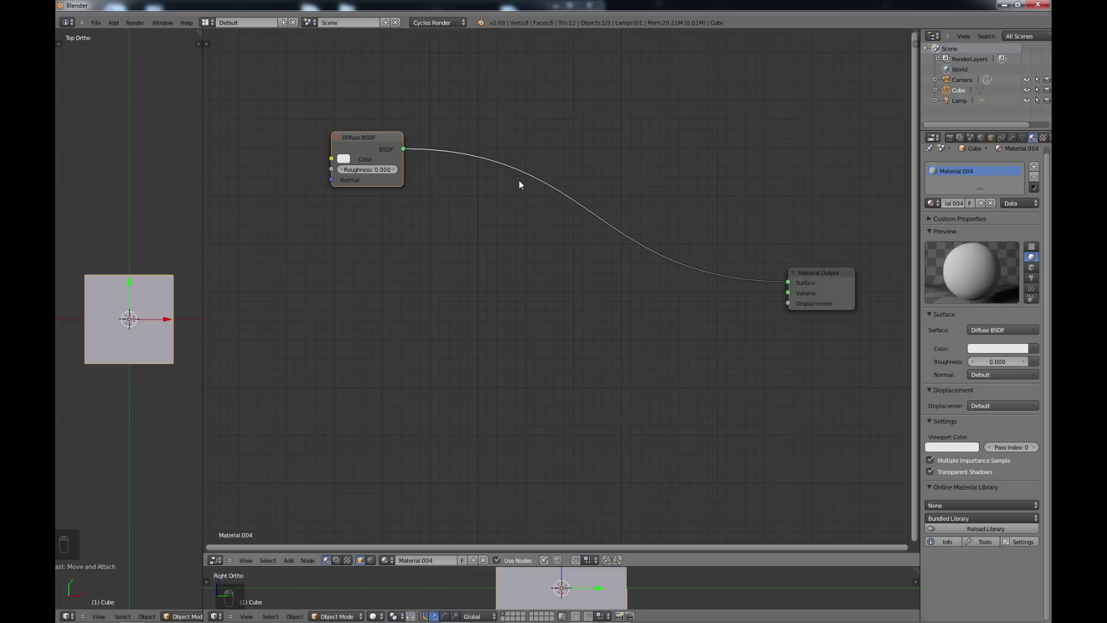
pyautogui.moveTo(829, 285); pyautogui.dragTo(829, 272)
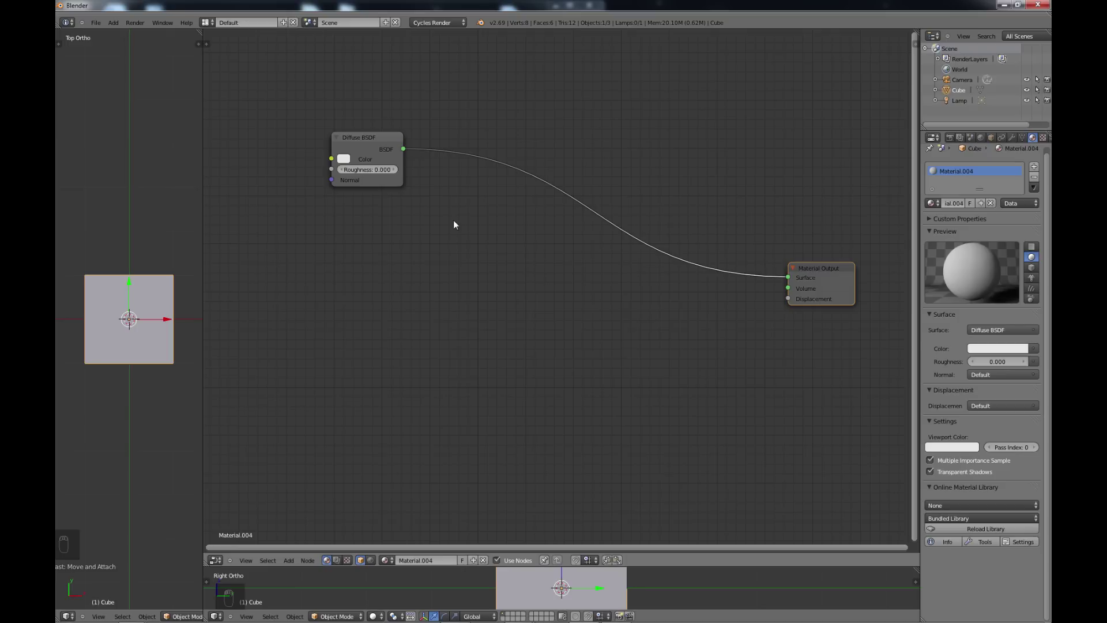
pyautogui.moveTo(370, 146); pyautogui.dragTo(344, 146)
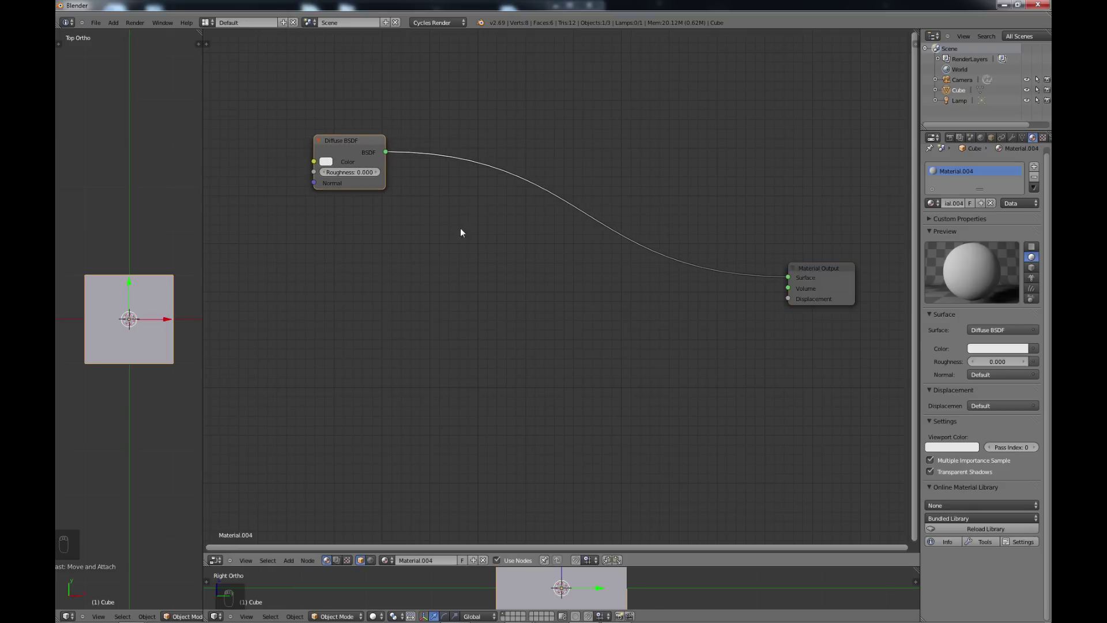
pyautogui.moveTo(342, 138); pyautogui.dragTo(339, 145)
pyautogui.moveTo(830, 281); pyautogui.dragTo(837, 297)
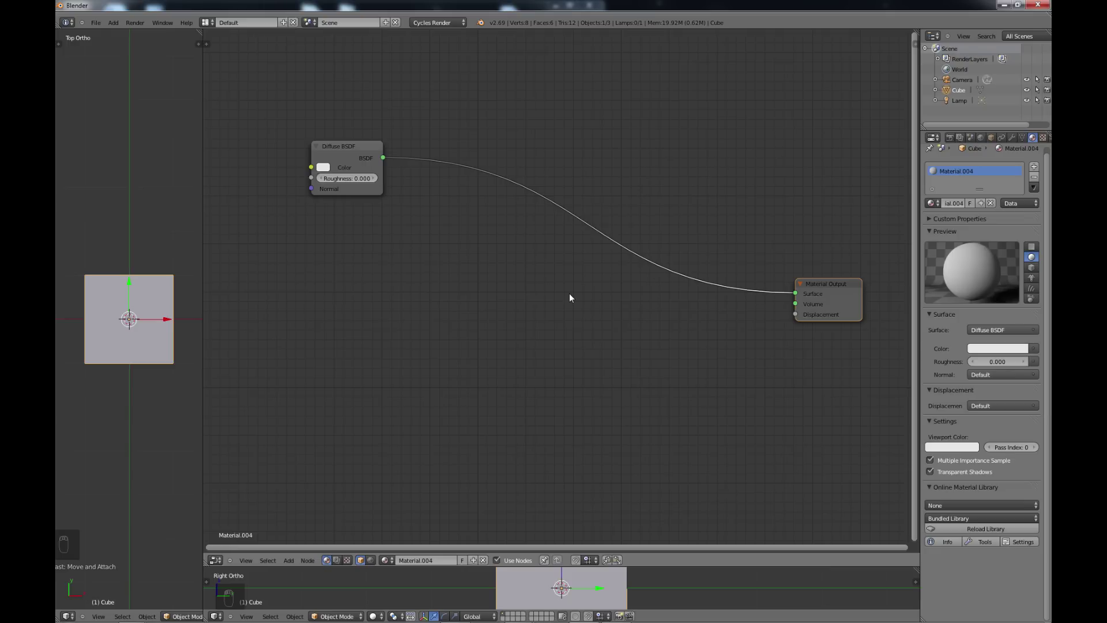
pyautogui.moveTo(351, 148); pyautogui.dragTo(327, 171)
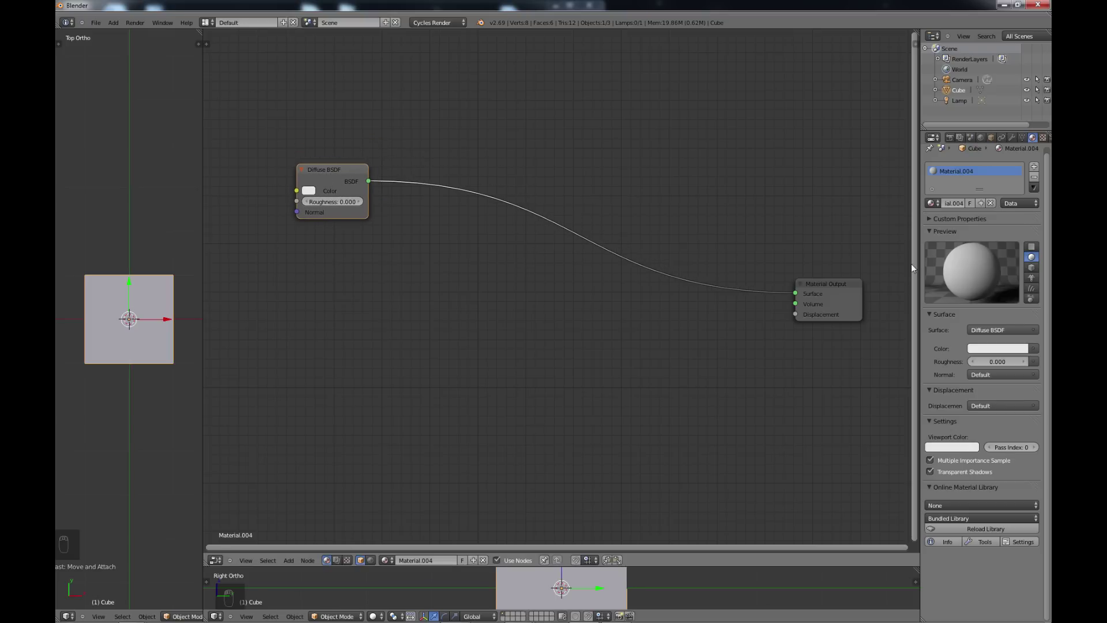
# Step: Set the Diffuse BSDF node's color to a light orange
pyautogui.click(310, 188)
pyautogui.click(338, 102)
pyautogui.click(334, 116)
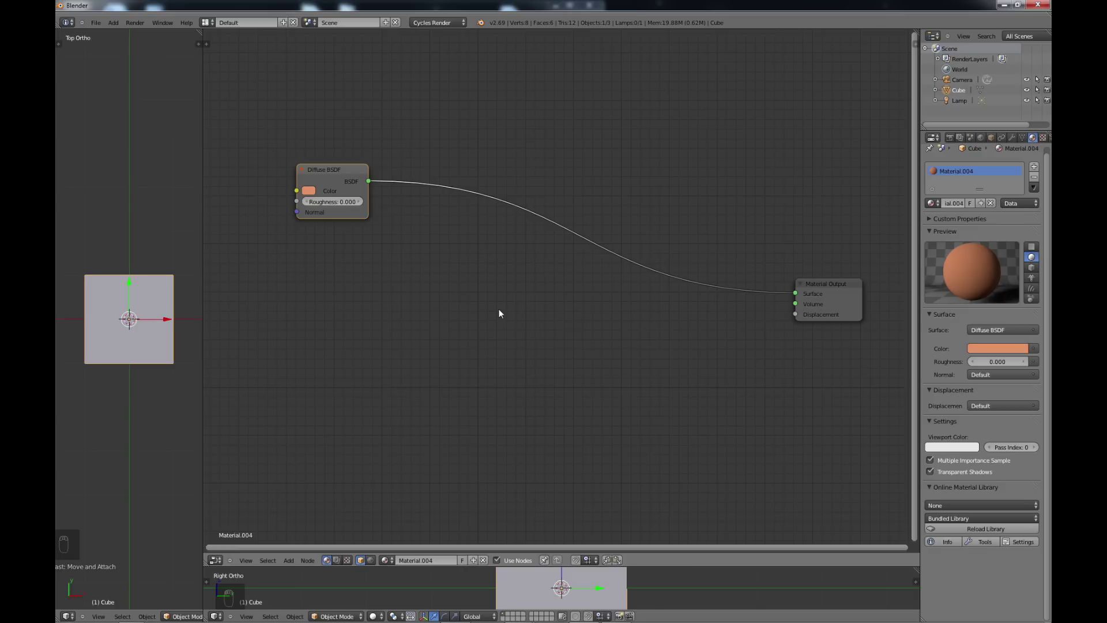
# Step: Add a Glass BSDF node below the Diffuse BSDF and link its BSDF output to the Material Output's Surface input
pyautogui.click(986, 331)
pyautogui.hotkey('shift', 'a')
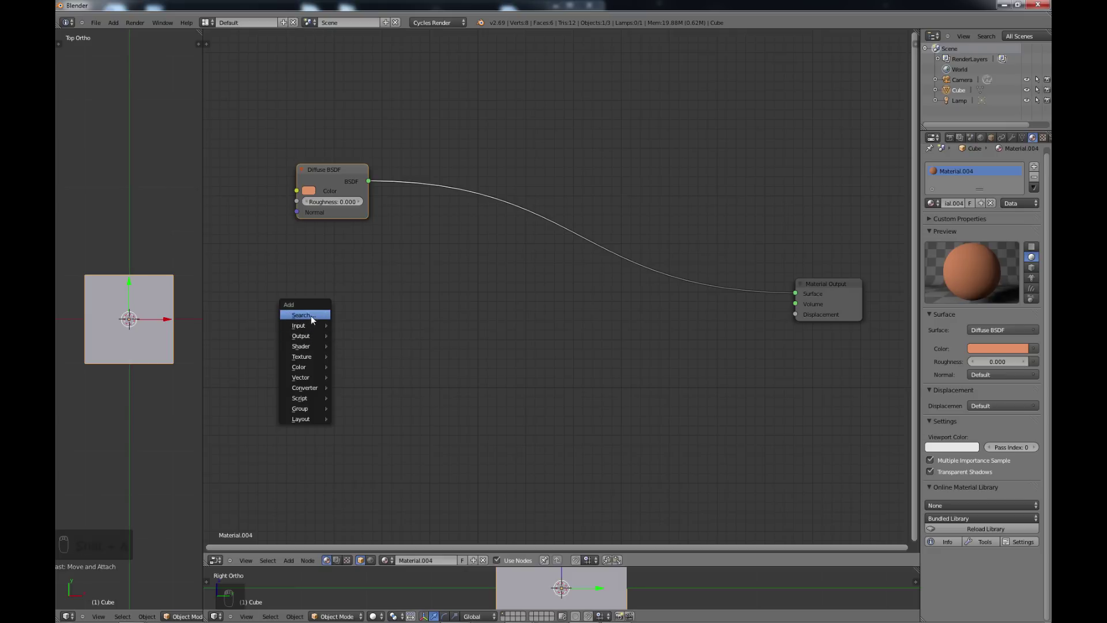
pyautogui.moveTo(298, 348)
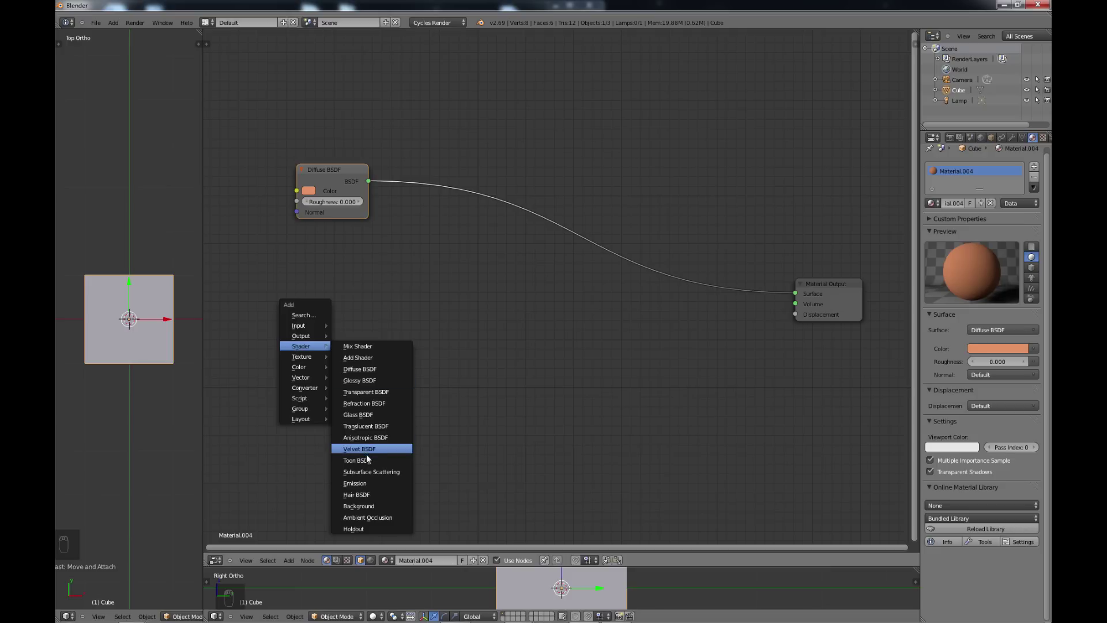
pyautogui.click(359, 414)
pyautogui.click(306, 259)
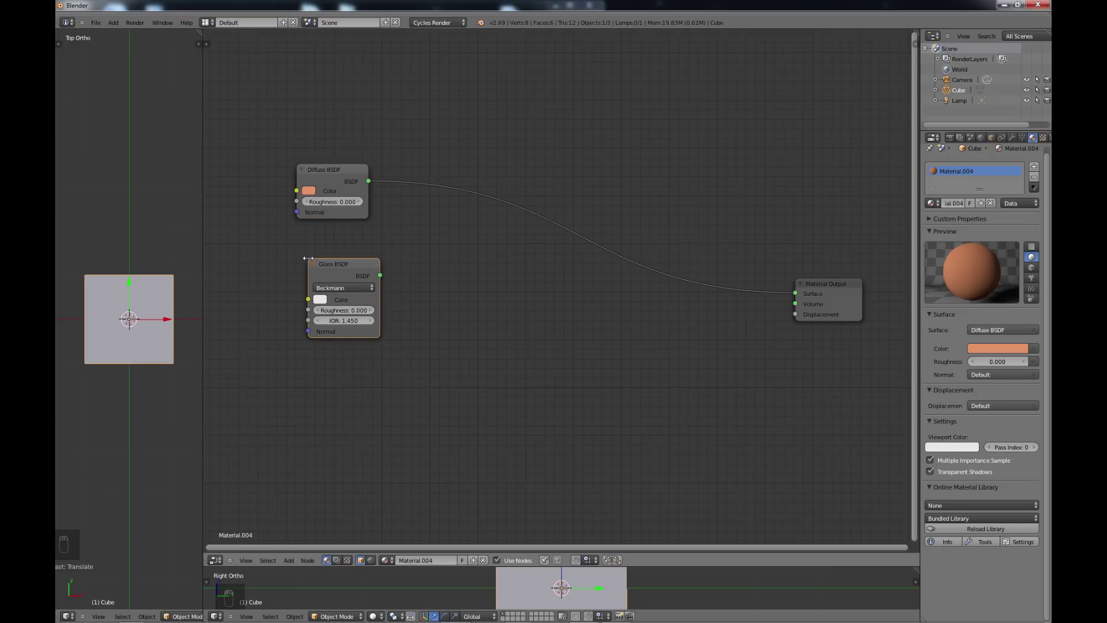
pyautogui.moveTo(368, 181); pyautogui.dragTo(796, 293)
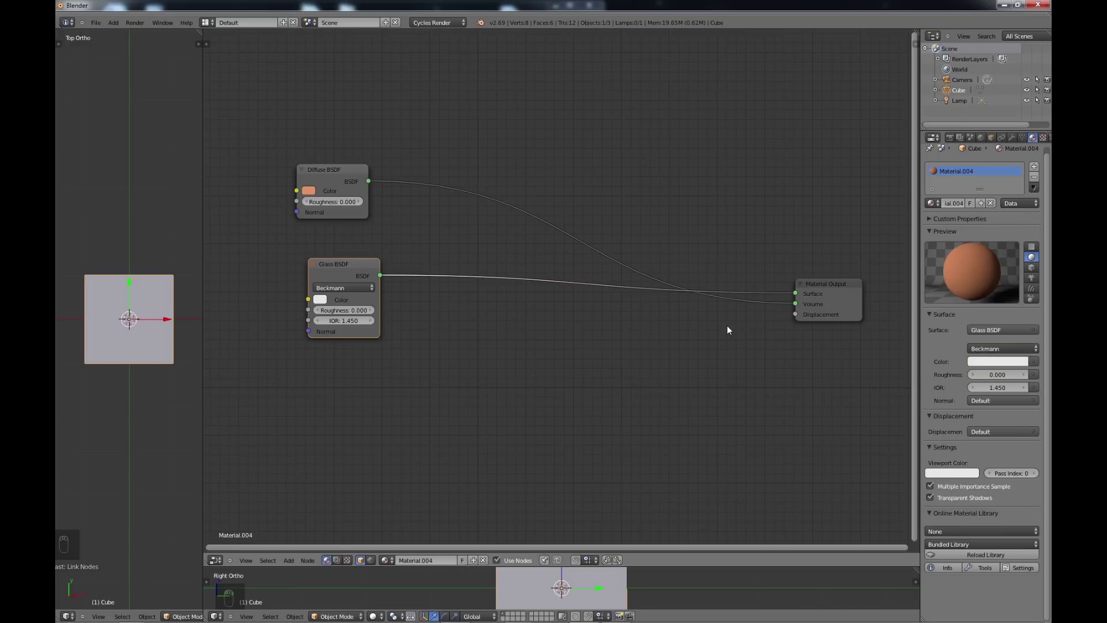
# Step: Delete the Glass BSDF node and link Diffuse BSDF only to the Material Output's Surface input instead of Volume
pyautogui.moveTo(796, 304); pyautogui.dragTo(641, 233)
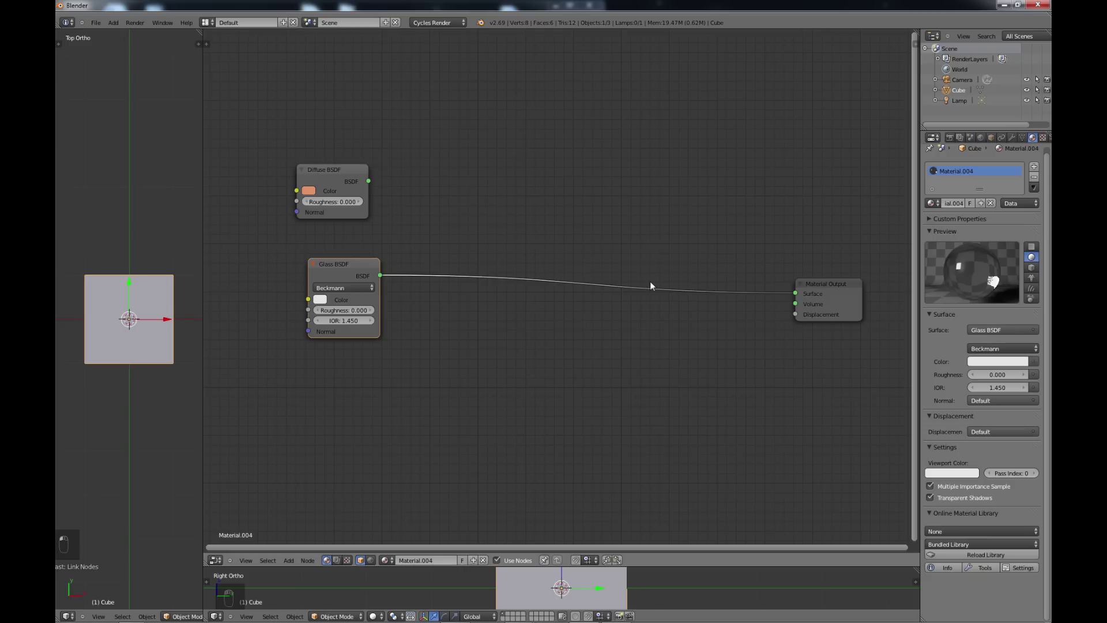
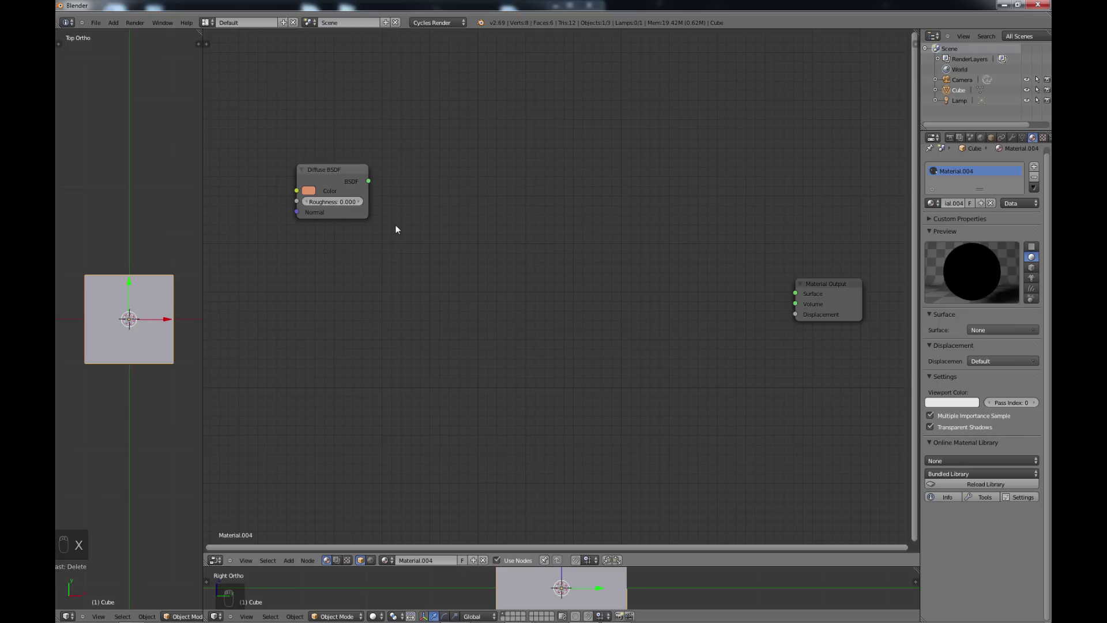
pyautogui.moveTo(367, 181); pyautogui.dragTo(794, 293)
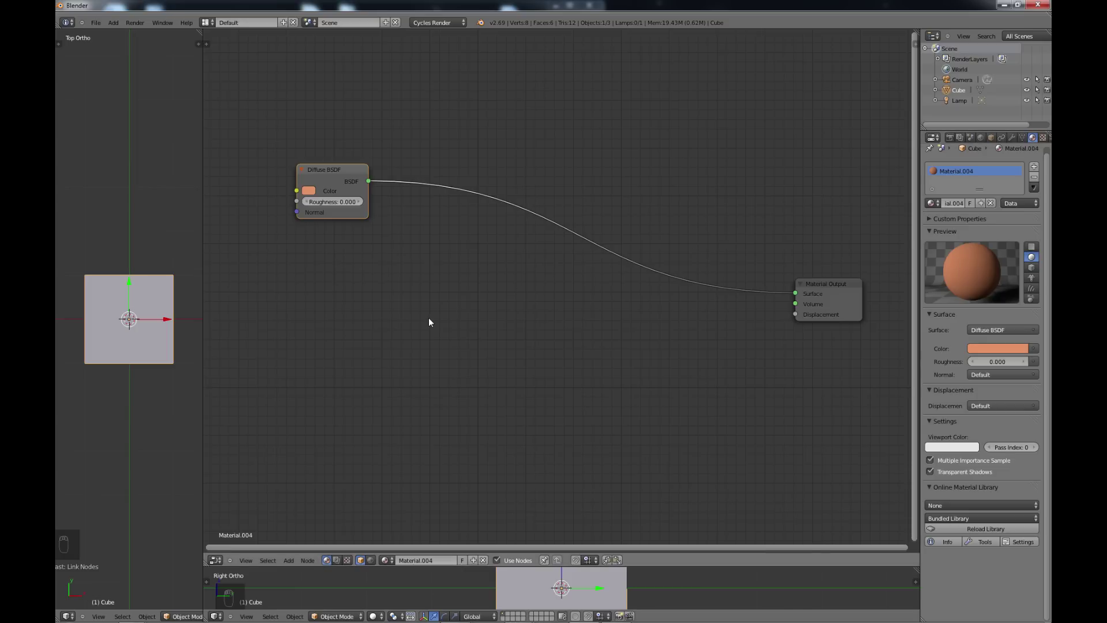
# Step: Add a Glossy BSDF node below the Diffuse BSDF and link it to the Material Output's Surface in place of the Diffuse BSDF
pyautogui.hotkey('shift', 'a')
pyautogui.moveTo(429, 320)
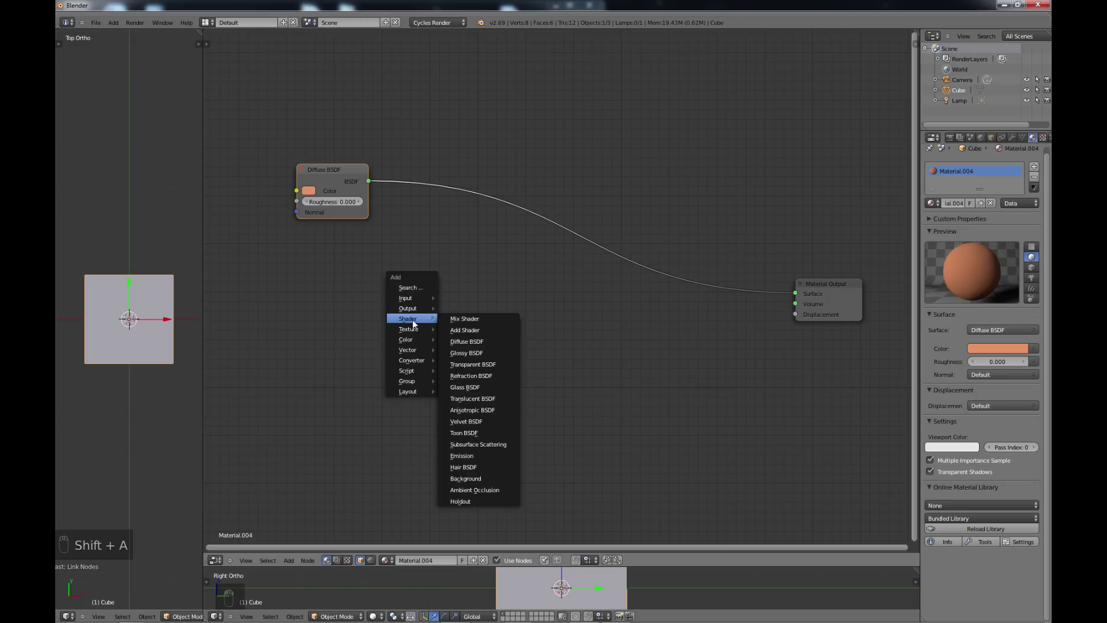
pyautogui.click(473, 351)
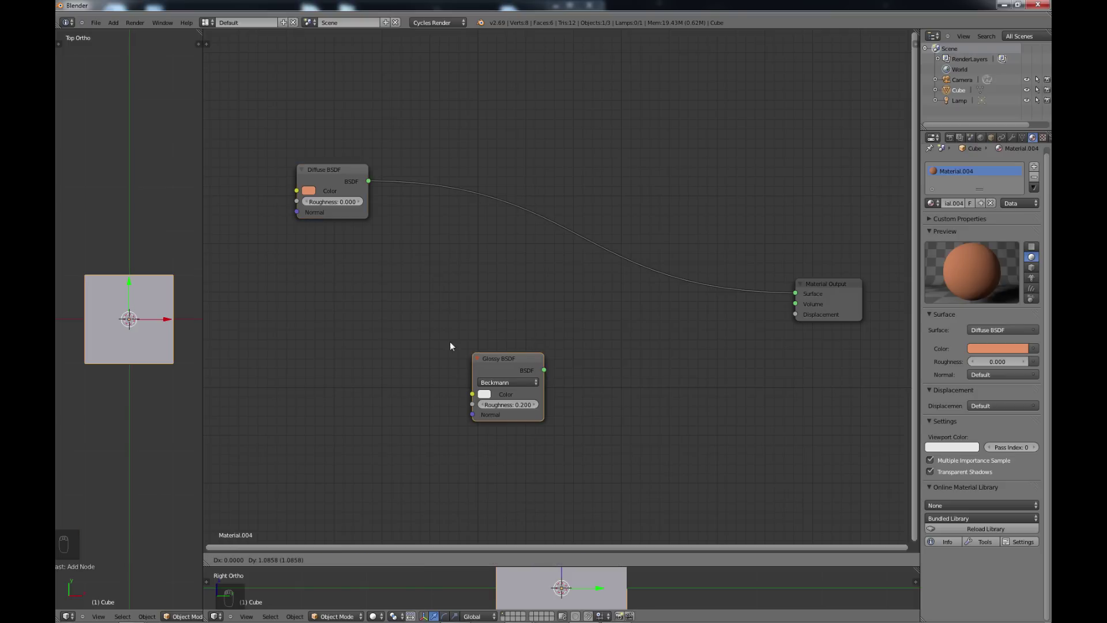
pyautogui.click(299, 255)
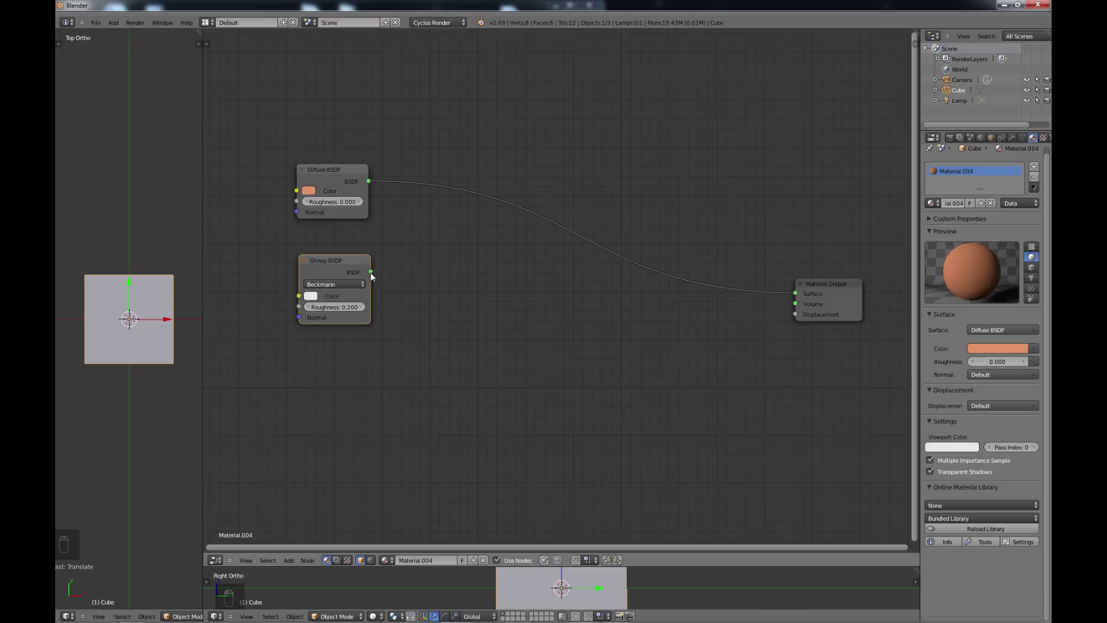
pyautogui.moveTo(371, 270); pyautogui.dragTo(800, 295)
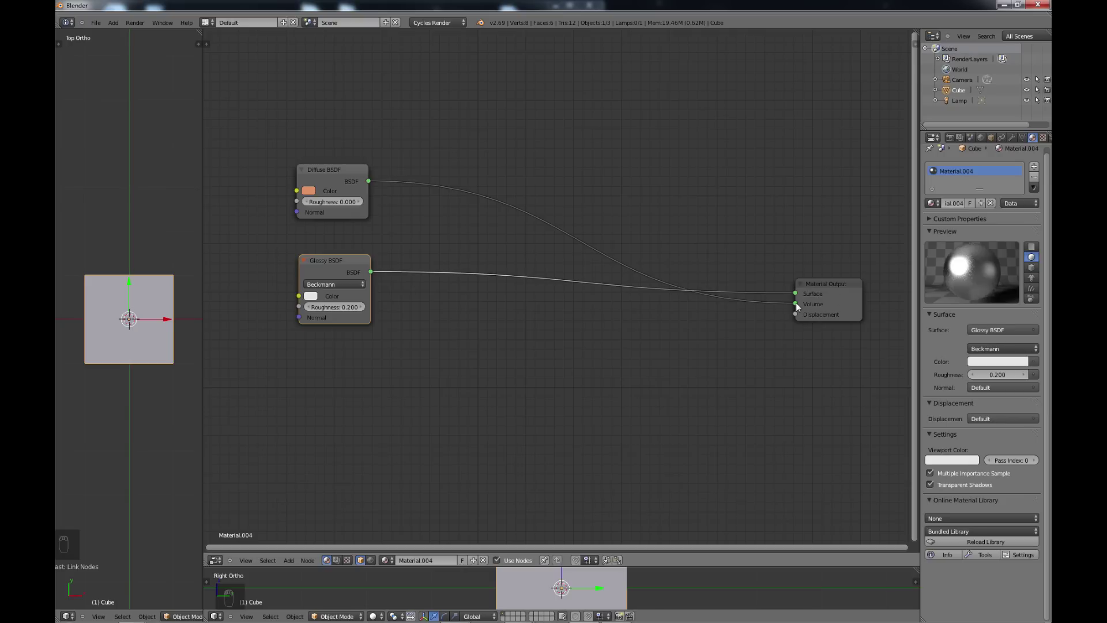
pyautogui.moveTo(796, 303); pyautogui.dragTo(565, 216)
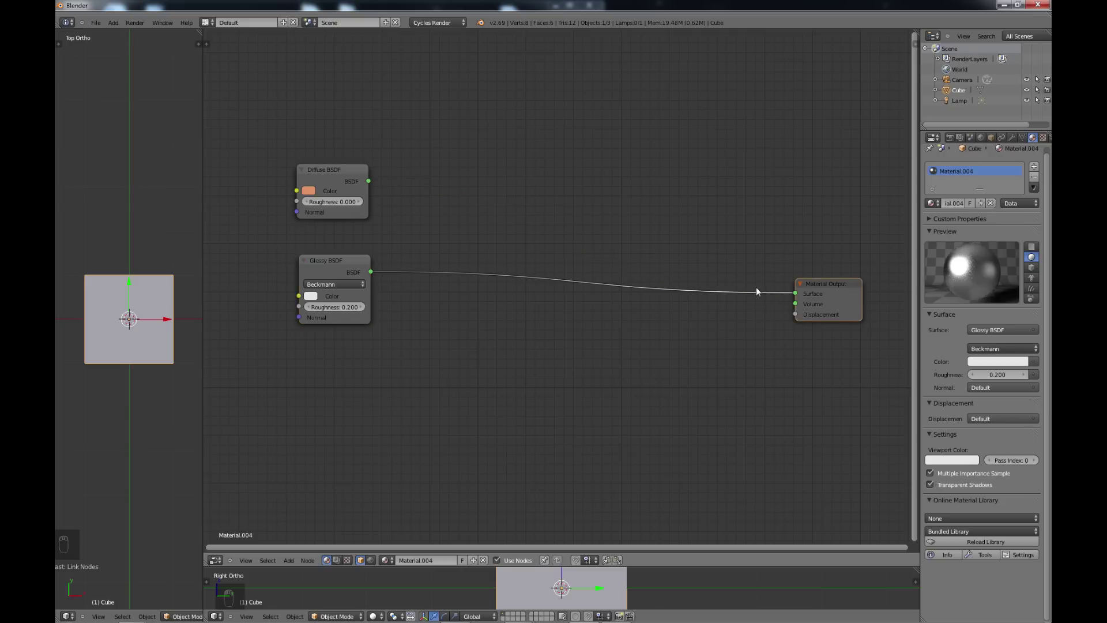
# Step: Switch the Material Output's Surface link back to the Diffuse BSDF, cutting that link once and reconnecting it
pyautogui.click(372, 272)
pyautogui.moveTo(442, 275); pyautogui.dragTo(768, 295)
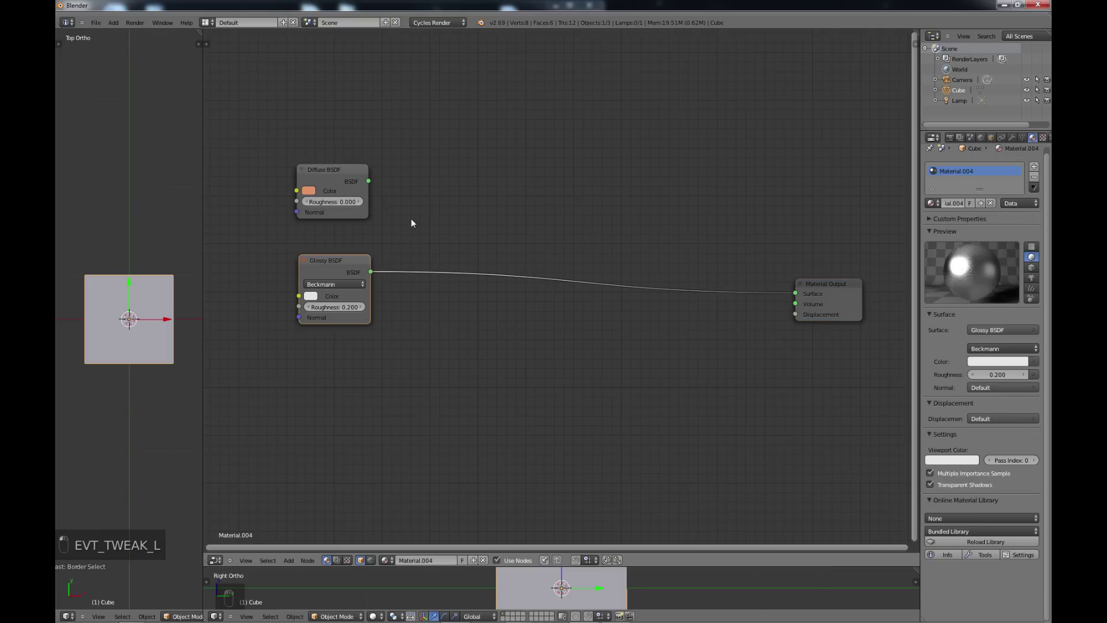
pyautogui.moveTo(368, 181); pyautogui.dragTo(642, 344)
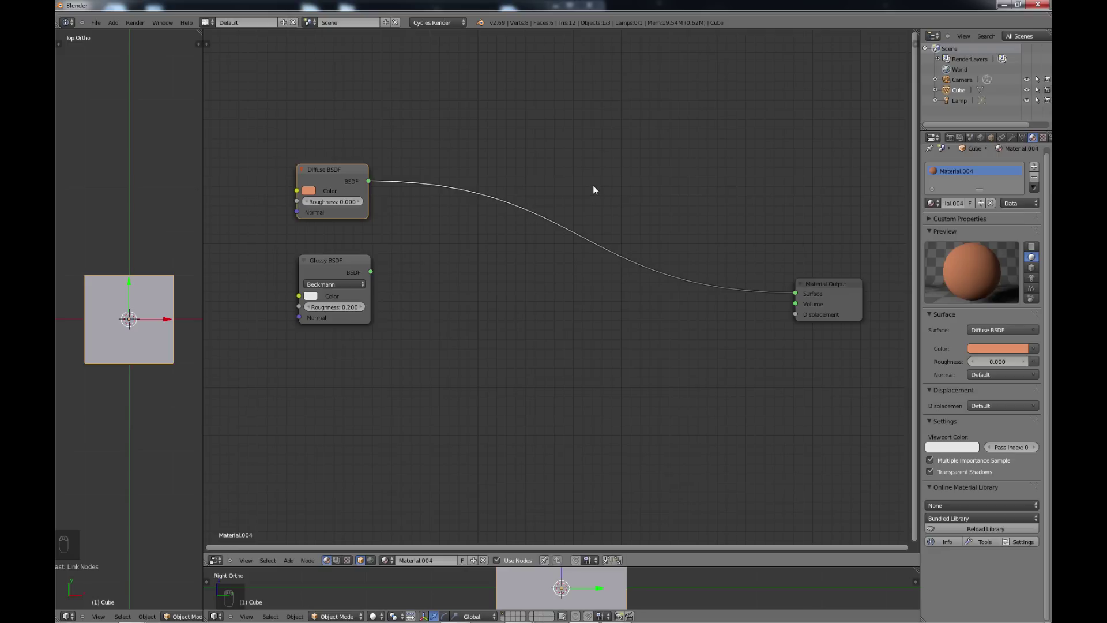
pyautogui.keyDown('ctrl'); pyautogui.moveTo(593, 186); pyautogui.dragTo(557, 272, button='right'); pyautogui.keyUp('ctrl')
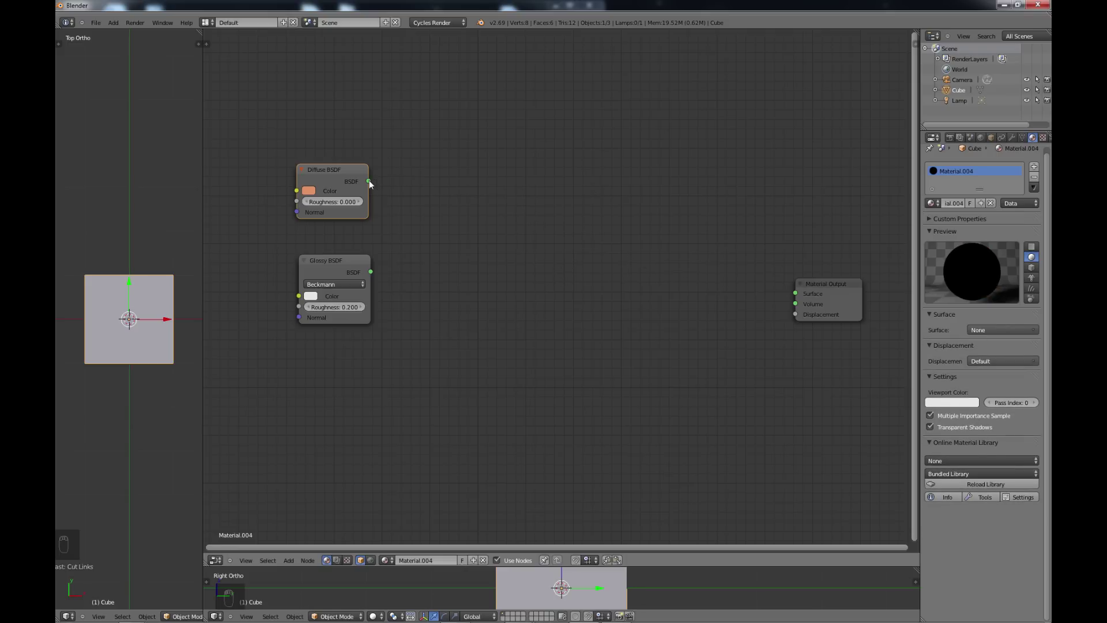
pyautogui.moveTo(369, 181); pyautogui.dragTo(799, 293)
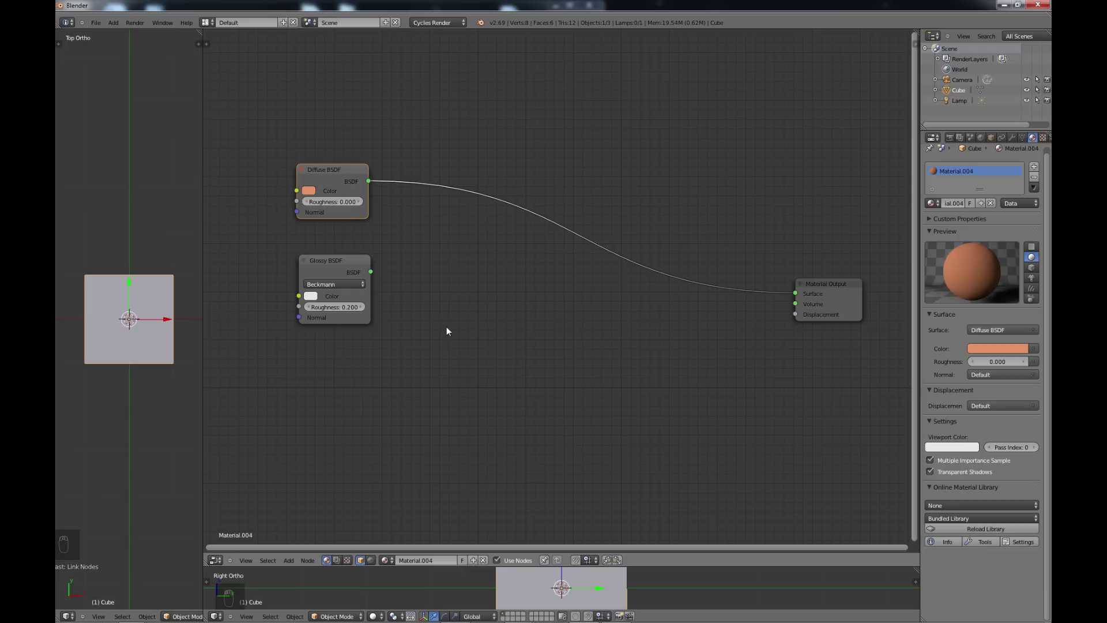
# Step: Insert a Mix Shader node into the Diffuse BSDF link and connect the Glossy BSDF output to its second Shader input
pyautogui.hotkey('shift', 'a')
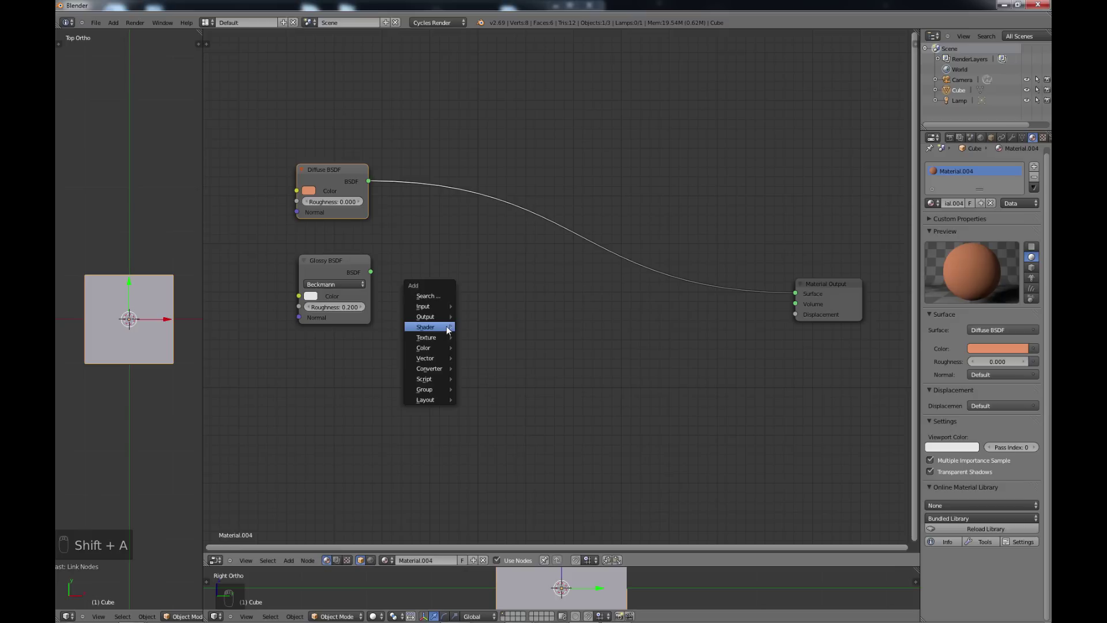
pyautogui.moveTo(449, 327)
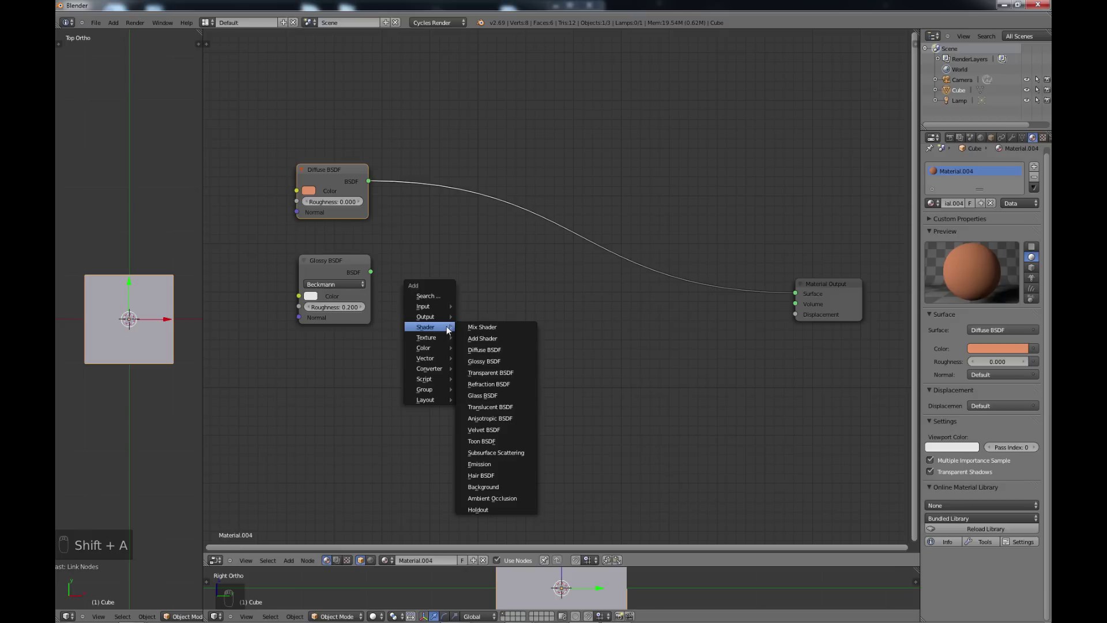
pyautogui.click(481, 327)
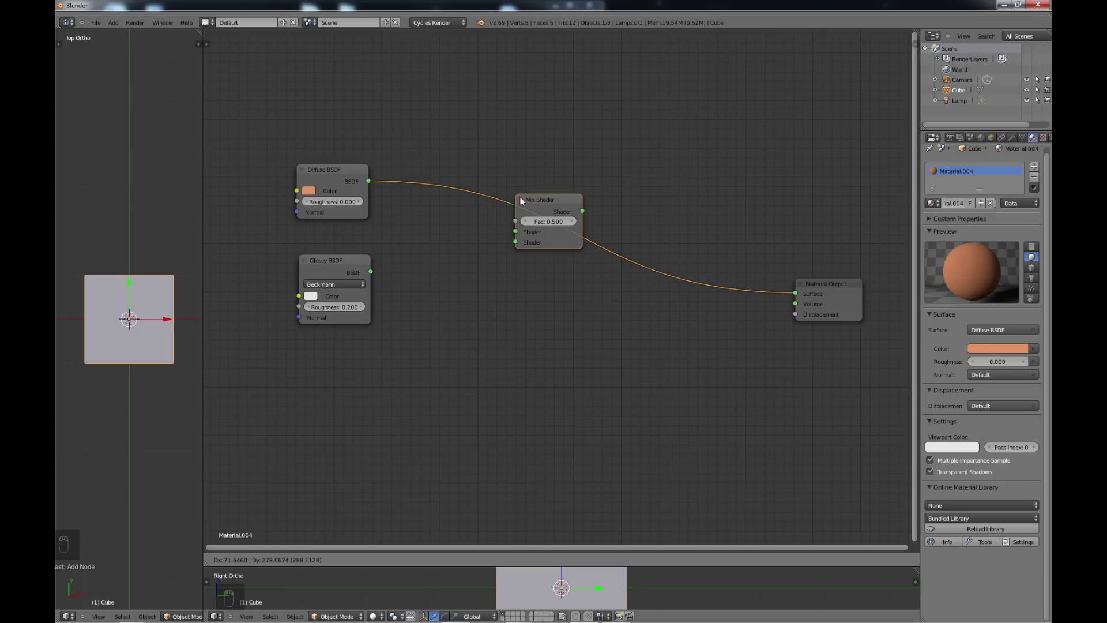
pyautogui.click(517, 202)
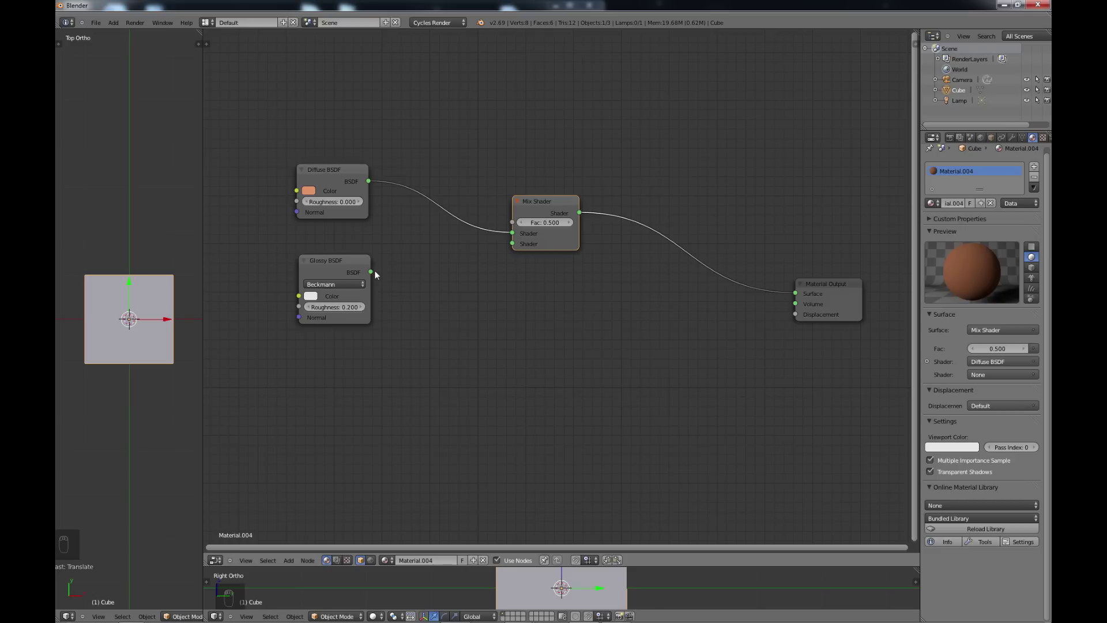
pyautogui.moveTo(371, 271); pyautogui.dragTo(508, 246)
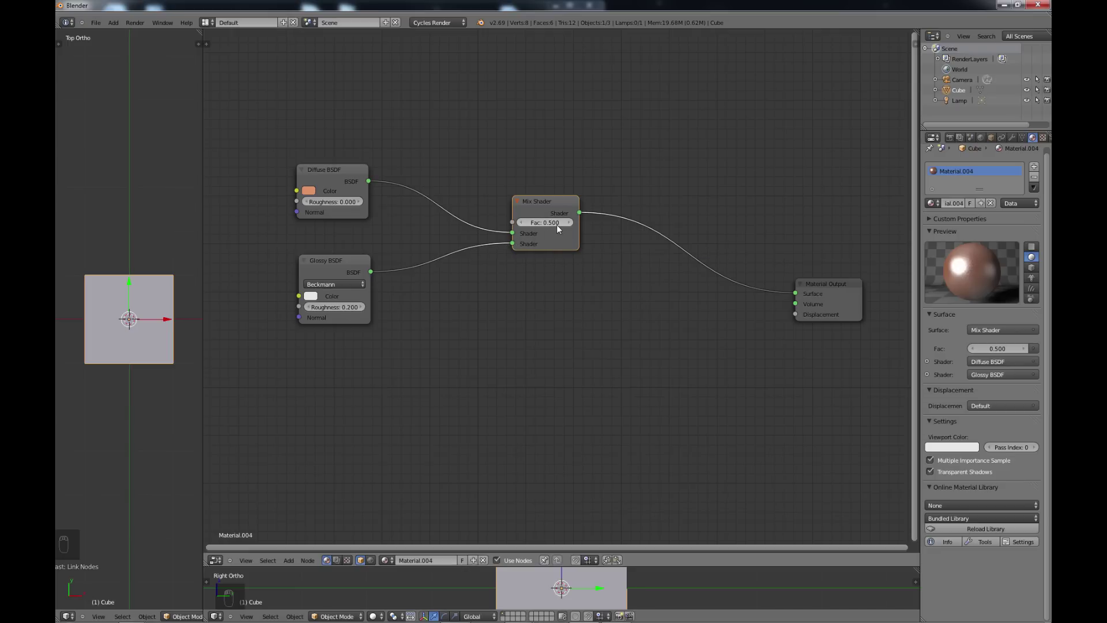
# Step: Test the Mix Shader's Fac at 0.000, 1.000 and 0.822, and reset it to 0.500
pyautogui.moveTo(551, 223); pyautogui.dragTo(508, 223)
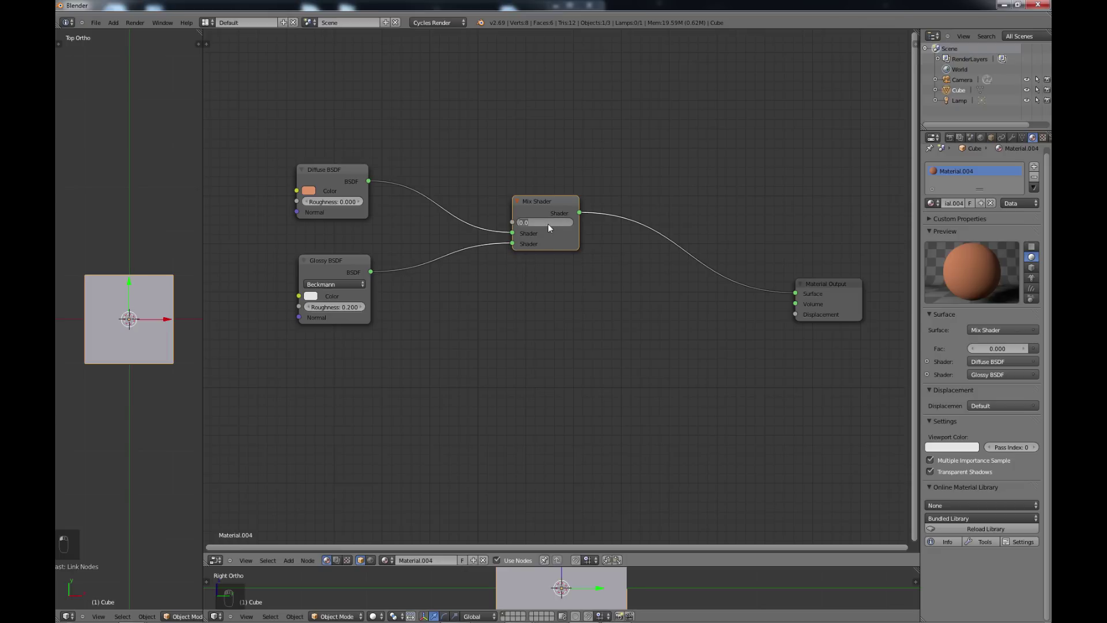
pyautogui.press('Return')
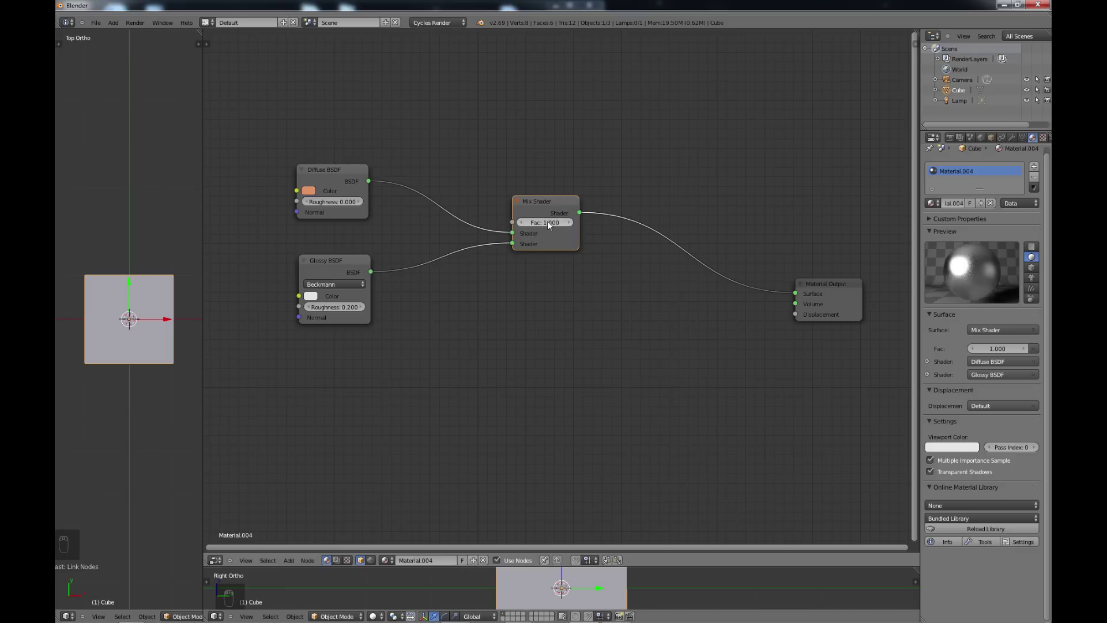
pyautogui.moveTo(548, 227); pyautogui.dragTo(575, 227)
pyautogui.moveTo(533, 221); pyautogui.dragTo(518, 226)
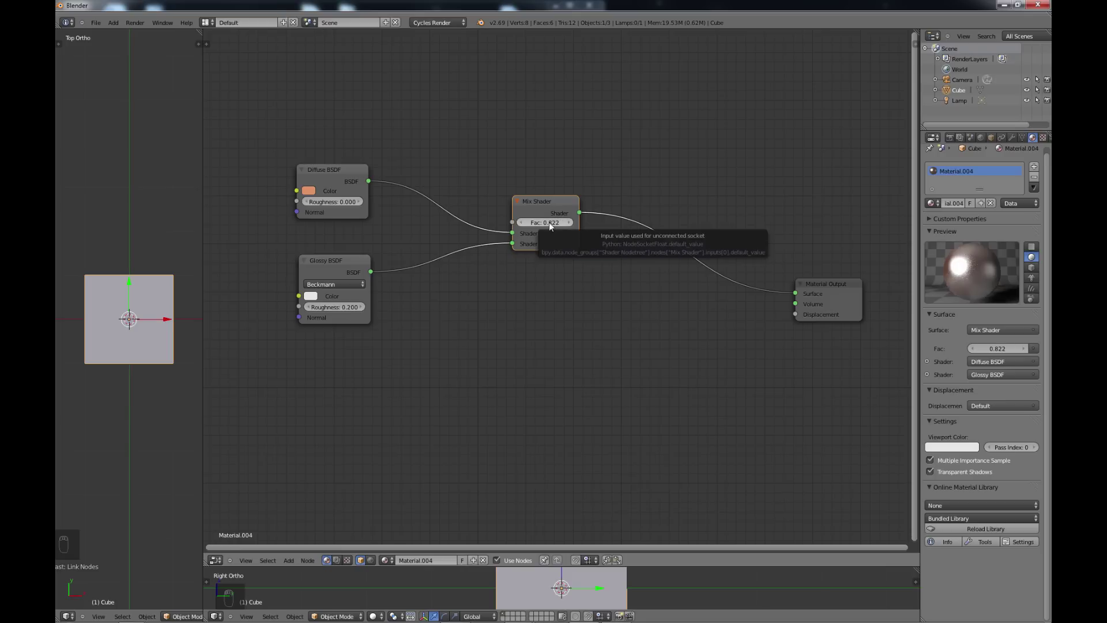
pyautogui.click(550, 224)
pyautogui.press('BackSpace')
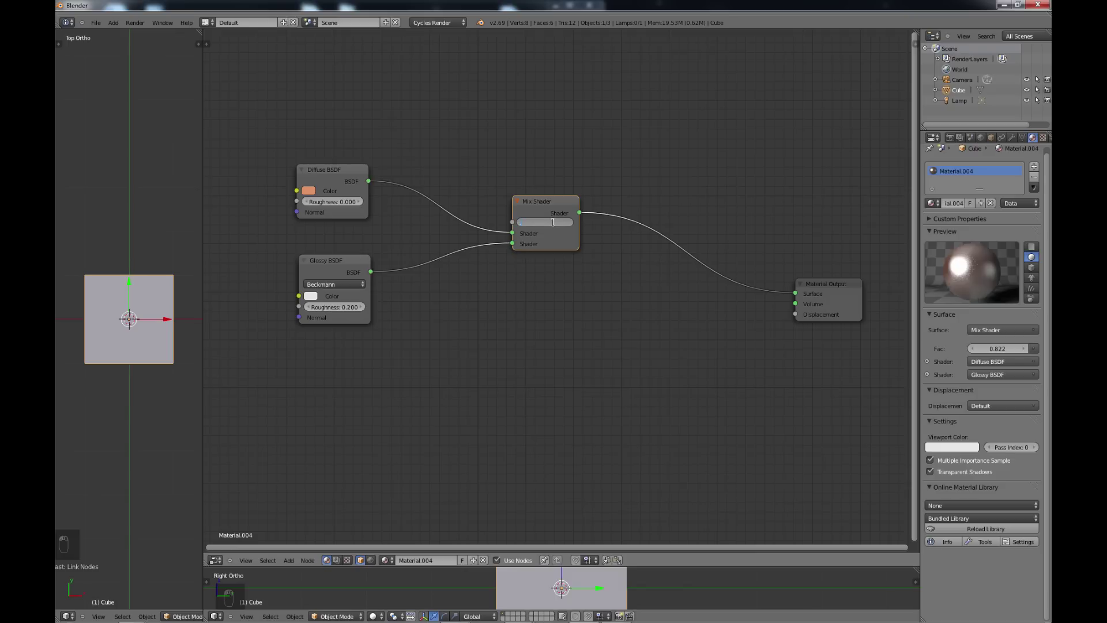
pyautogui.press('Return')
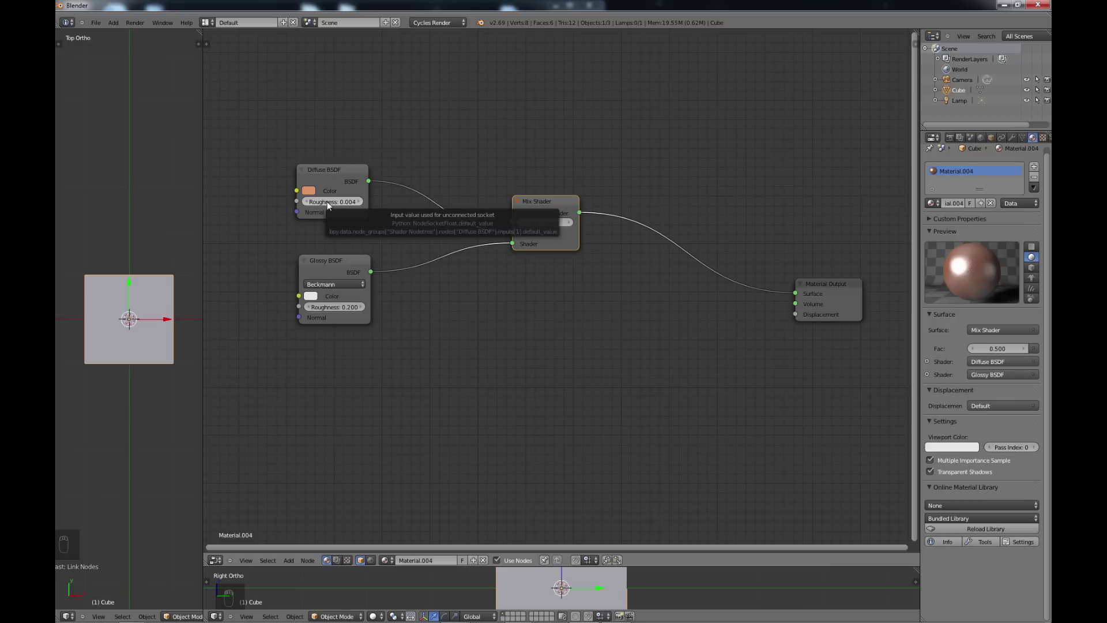
# Step: Set the Diffuse BSDF's Roughness to 0.970 and the Glossy BSDF's Roughness to 0.060
pyautogui.moveTo(358, 202); pyautogui.dragTo(363, 201)
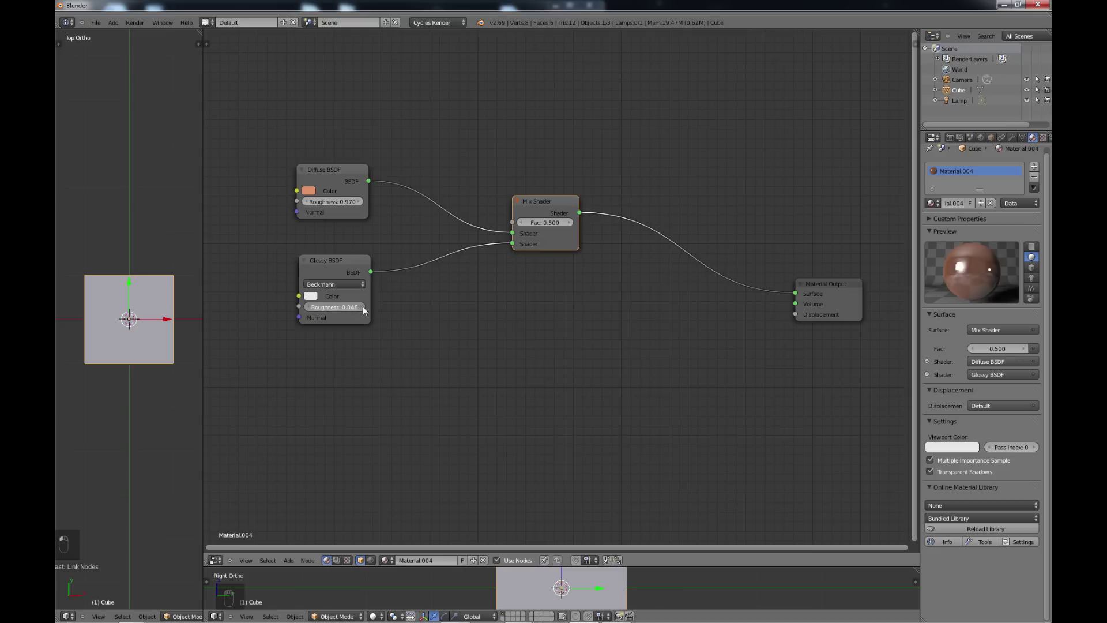
pyautogui.moveTo(329, 311); pyautogui.dragTo(401, 309)
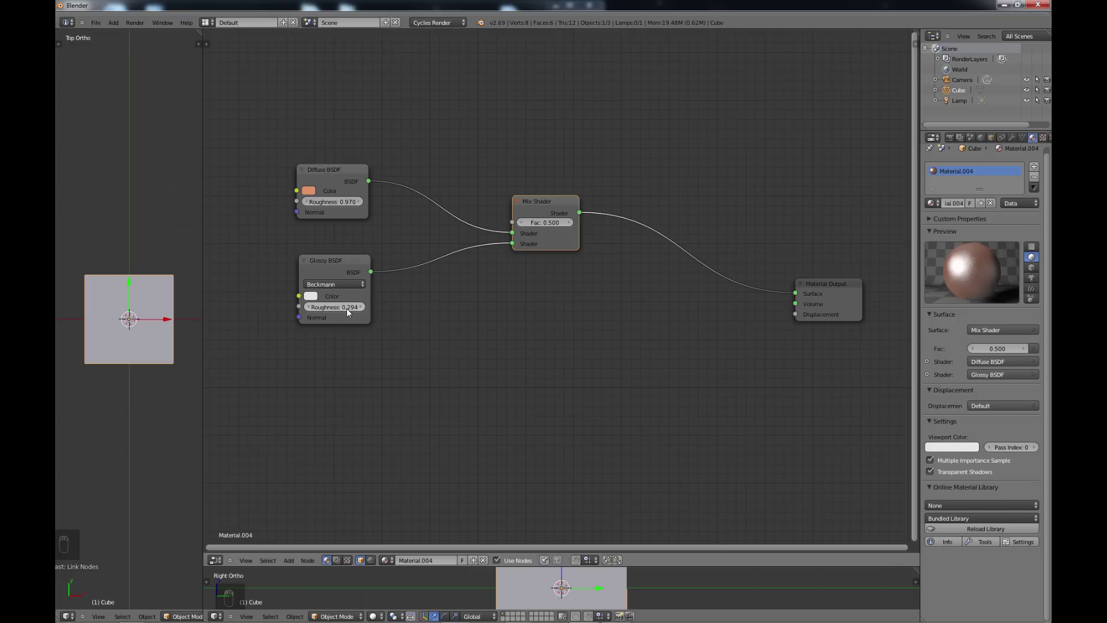
pyautogui.moveTo(348, 308); pyautogui.dragTo(351, 307)
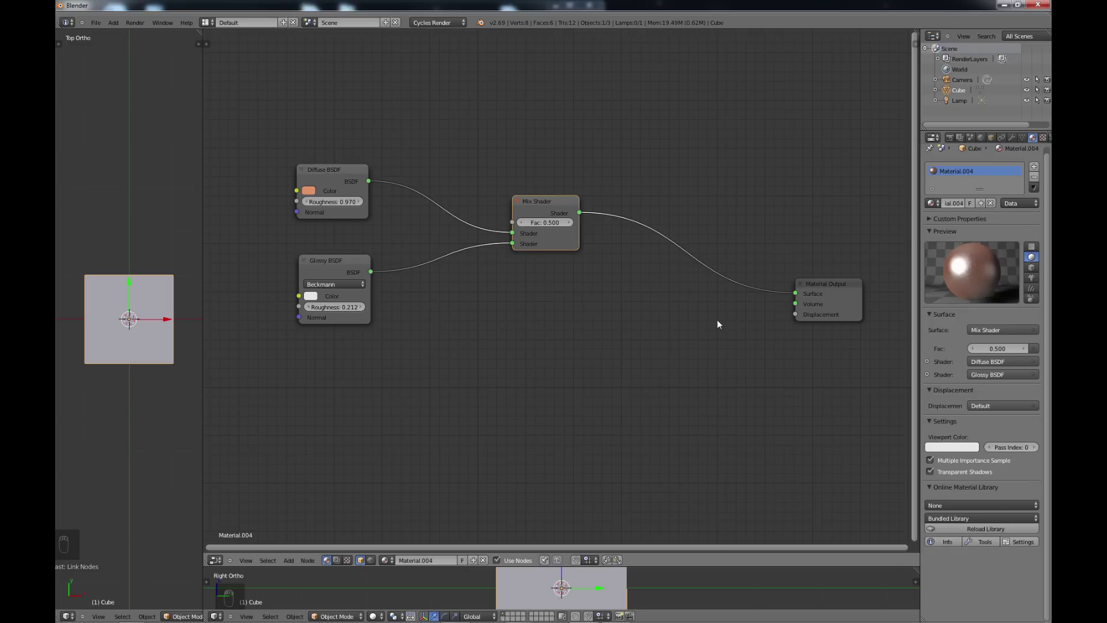
pyautogui.click(349, 305)
pyautogui.press('BackSpace')
pyautogui.write('.06')
pyautogui.press('Return')
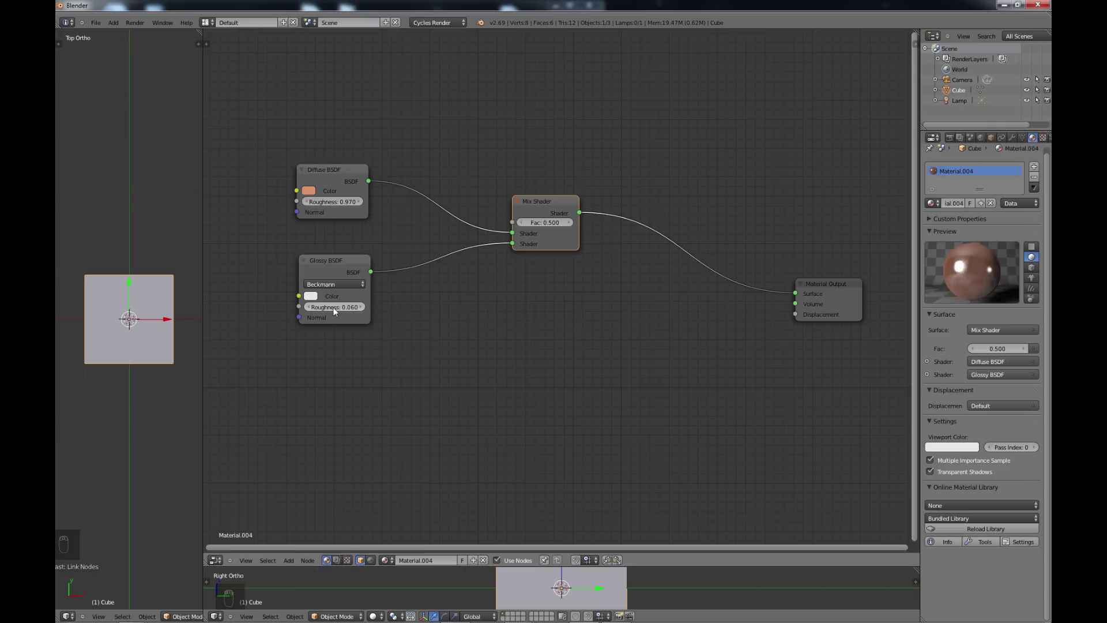
# Step: Try Glossy BSDF Roughness values of 0.884, 1.000 and 0.000, and undo the last change
pyautogui.moveTo(351, 307); pyautogui.dragTo(338, 305)
pyautogui.moveTo(363, 343); pyautogui.dragTo(368, 348)
pyautogui.moveTo(476, 306)
pyautogui.mouseDown()
pyautogui.moveTo(524, 307)
pyautogui.moveTo(491, 317)
pyautogui.mouseUp()
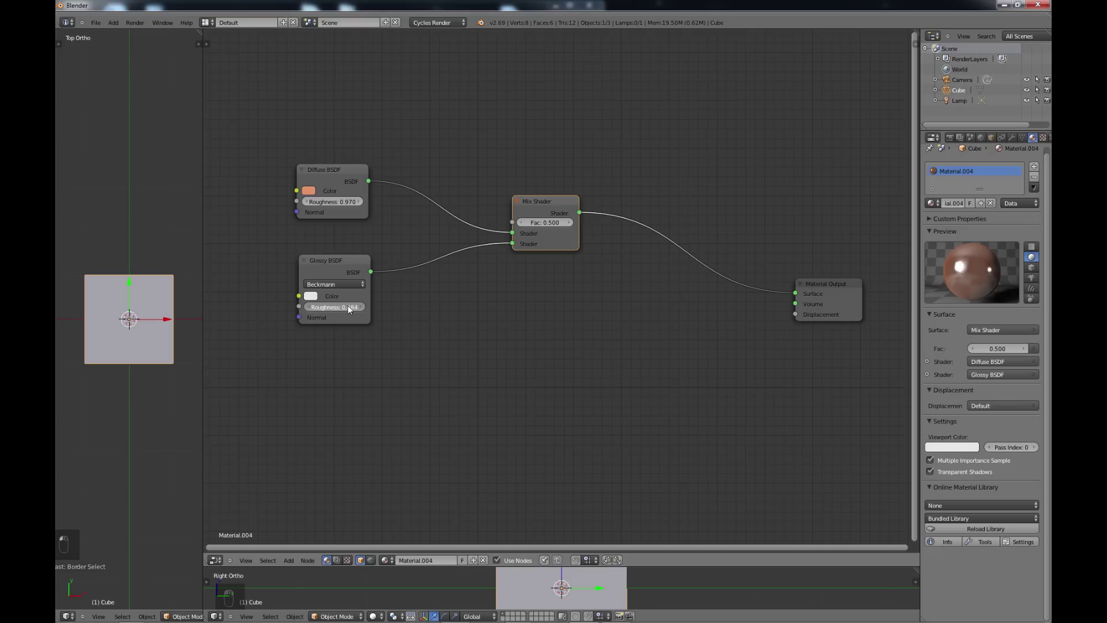
pyautogui.moveTo(351, 310)
pyautogui.mouseDown()
pyautogui.moveTo(215, 309)
pyautogui.moveTo(319, 296)
pyautogui.moveTo(435, 311)
pyautogui.moveTo(329, 309)
pyautogui.mouseUp()
pyautogui.moveTo(596, 306); pyautogui.dragTo(380, 355)
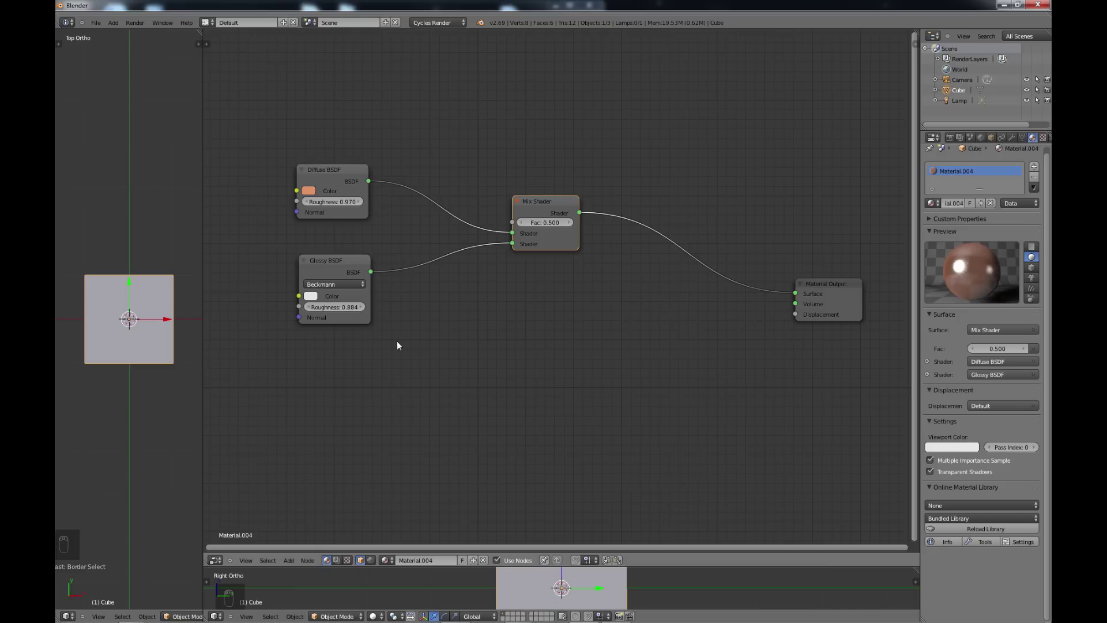
pyautogui.moveTo(344, 311); pyautogui.dragTo(310, 299)
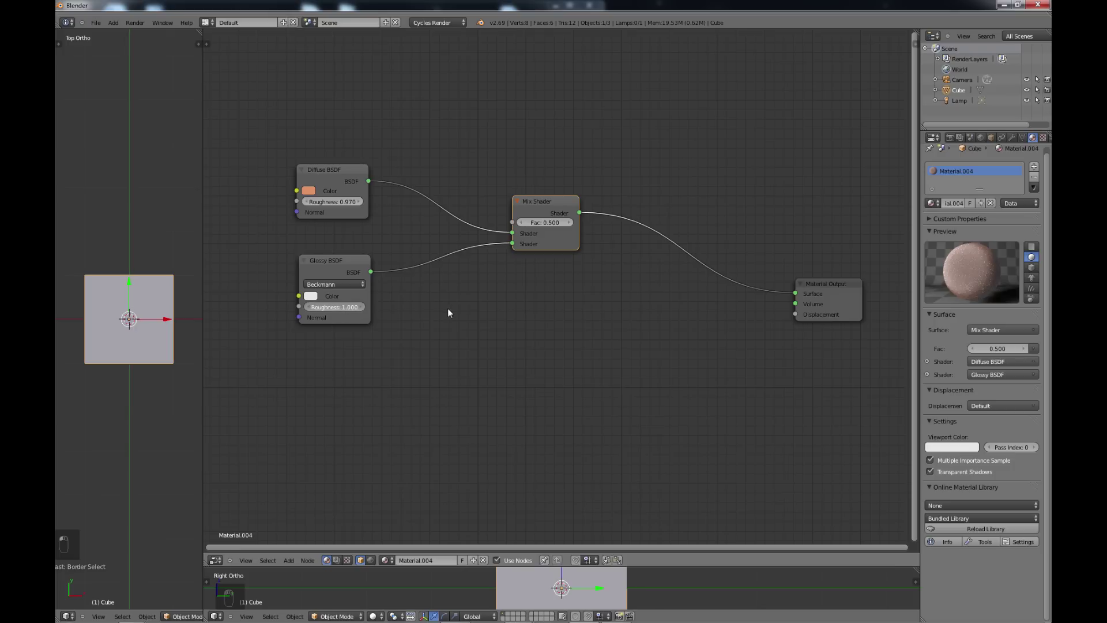
pyautogui.moveTo(154, 322); pyautogui.dragTo(359, 351)
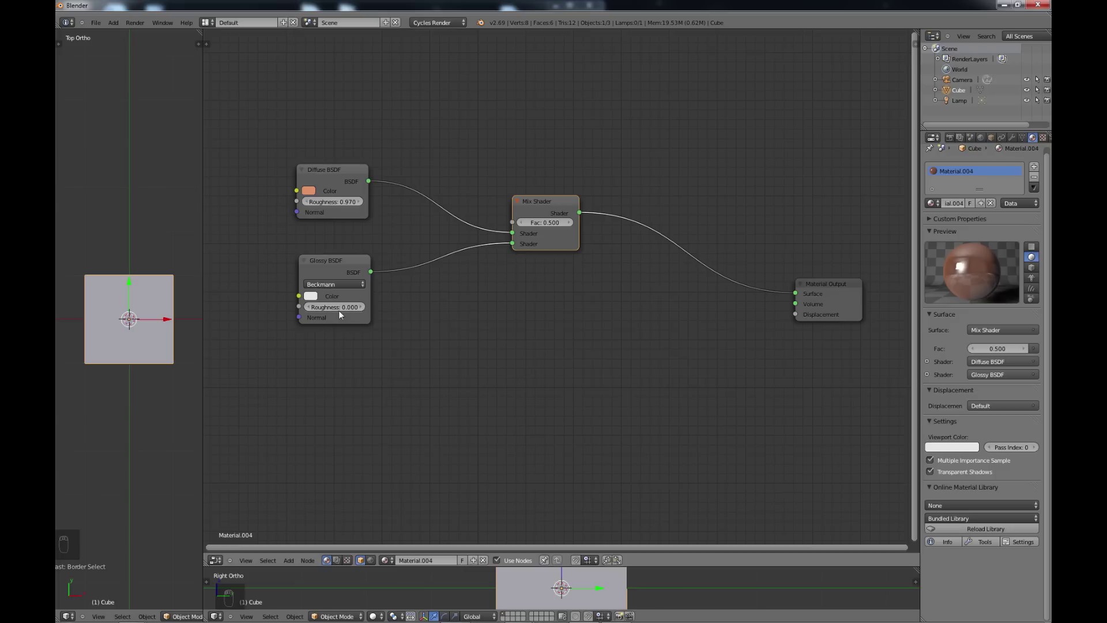
pyautogui.moveTo(364, 308)
pyautogui.mouseDown()
pyautogui.moveTo(375, 308)
pyautogui.moveTo(349, 309)
pyautogui.mouseUp()
pyautogui.hotkey('ctrl', 'z')
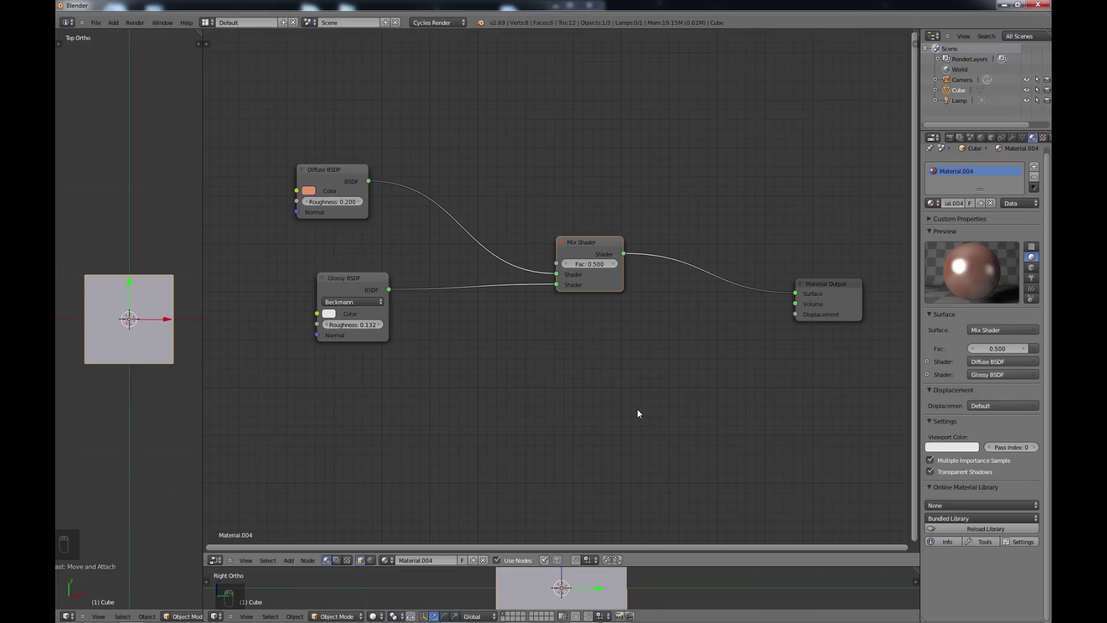
# Step: Insert an RGB Curves node between the Diffuse BSDF and Mix Shader, and bend its curve down to about X 0.75, Y 0.33
pyautogui.hotkey('shift', 'a')
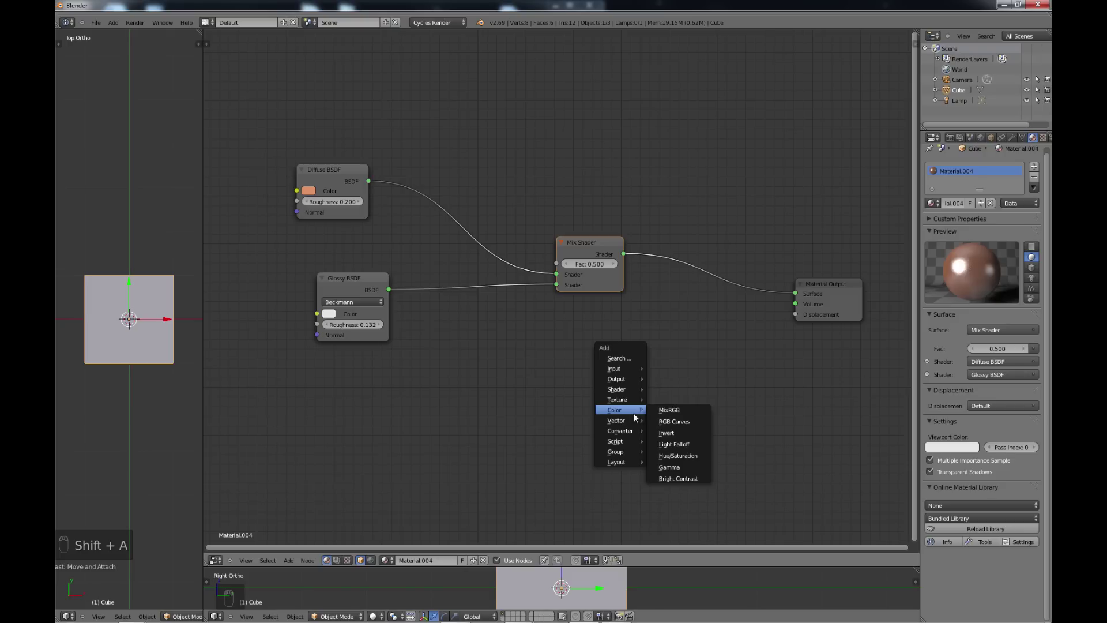
pyautogui.click(674, 423)
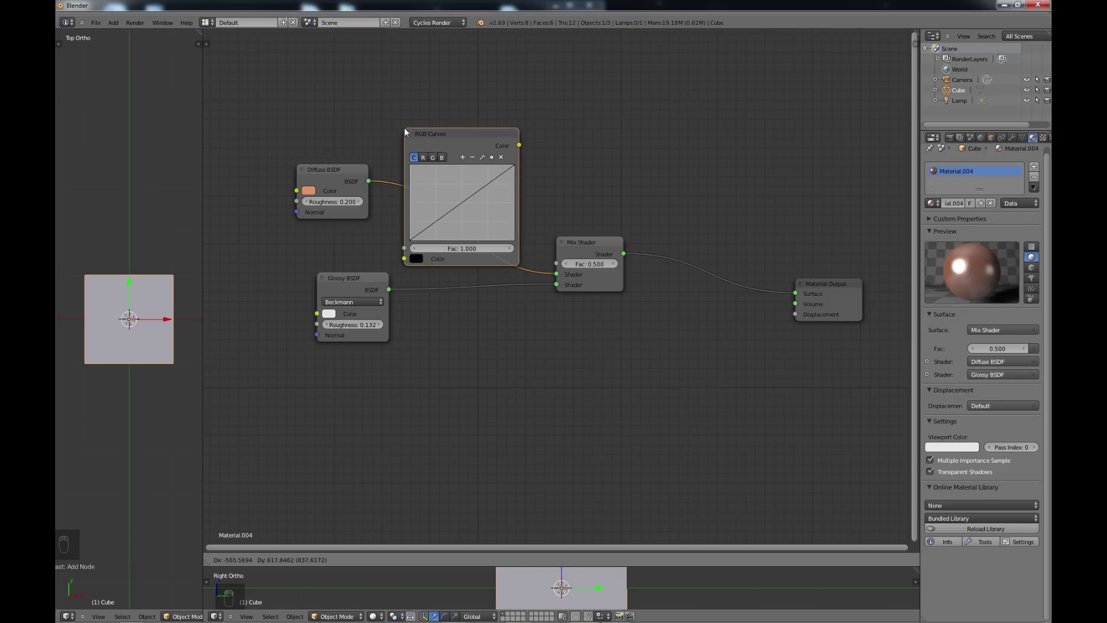
pyautogui.click(448, 172)
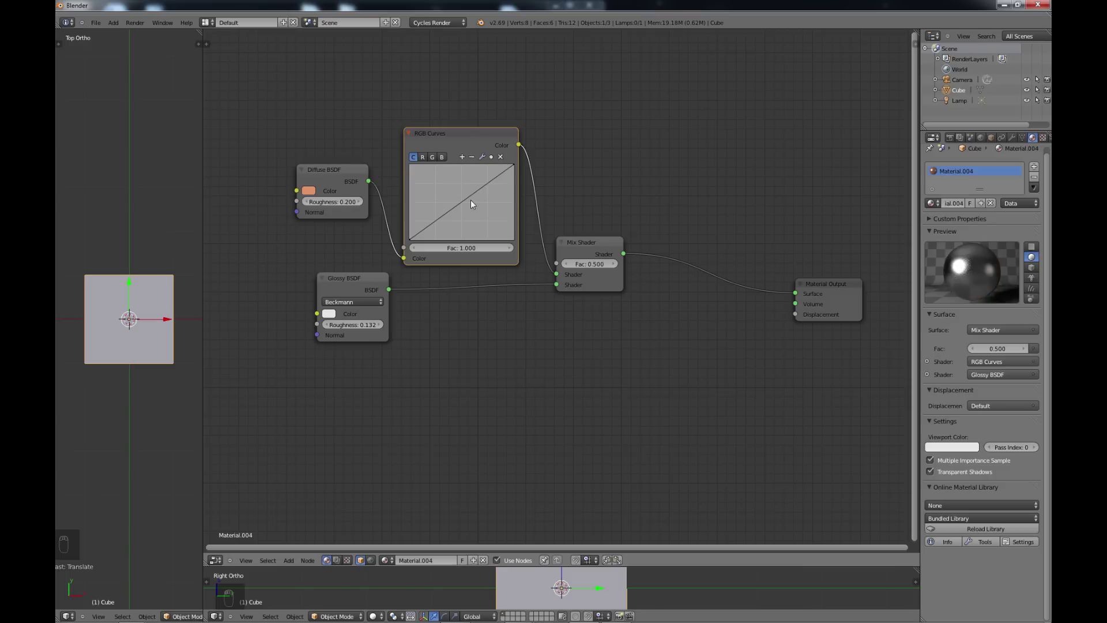
pyautogui.moveTo(465, 198); pyautogui.dragTo(488, 214)
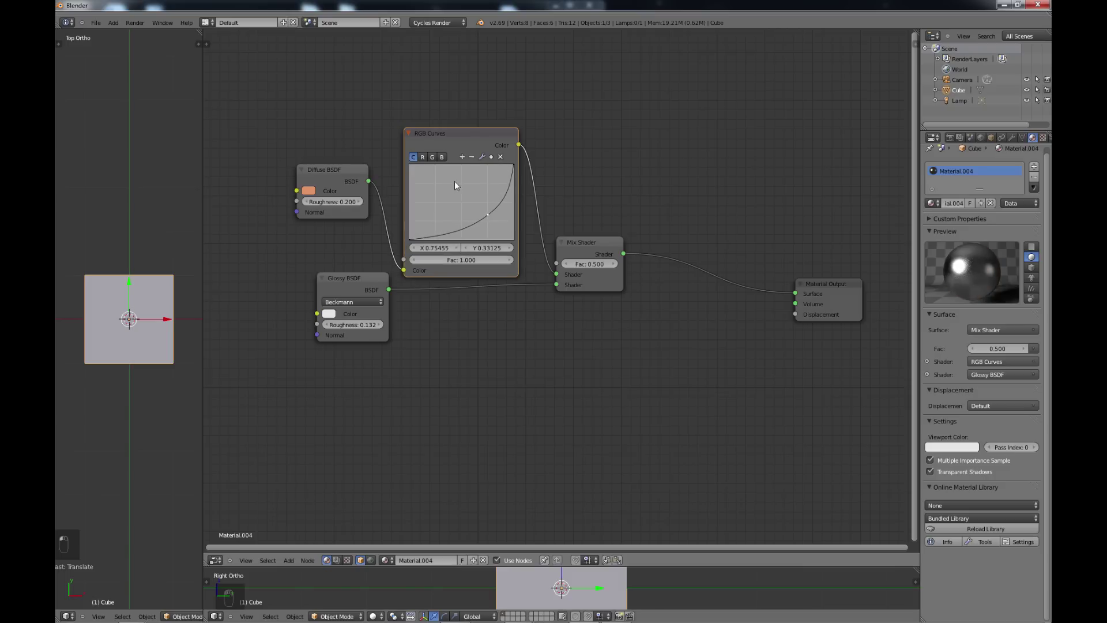
# Step: Bend the RGB Curves node's red channel up to about X 0.27, Y 0.84, and delete the node with its links reconnected
pyautogui.click(422, 156)
pyautogui.press('g')
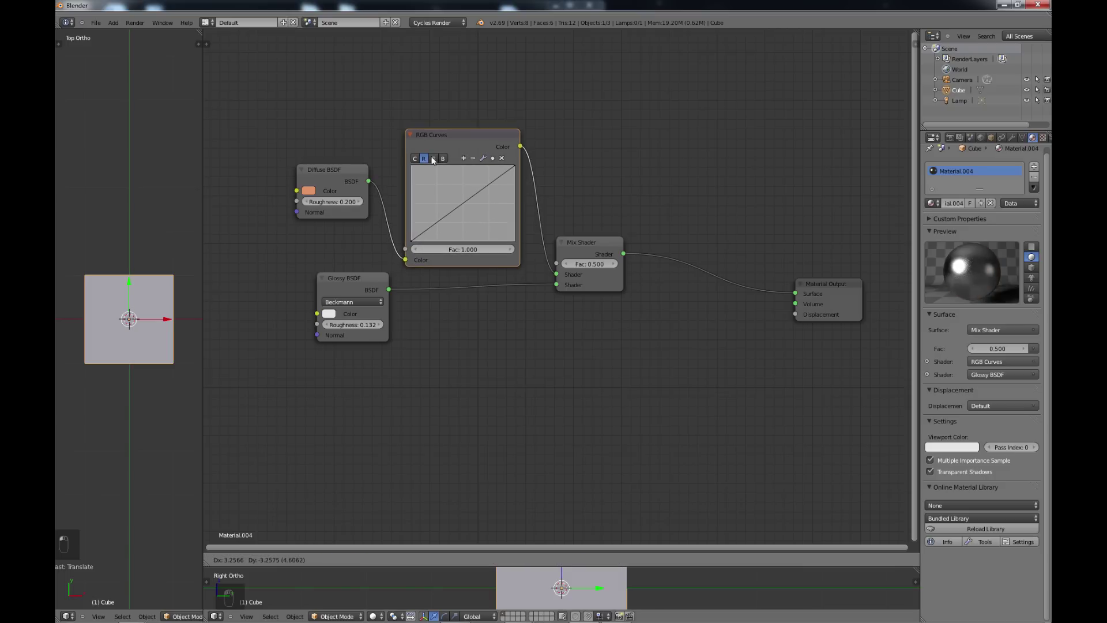
pyautogui.click(424, 152)
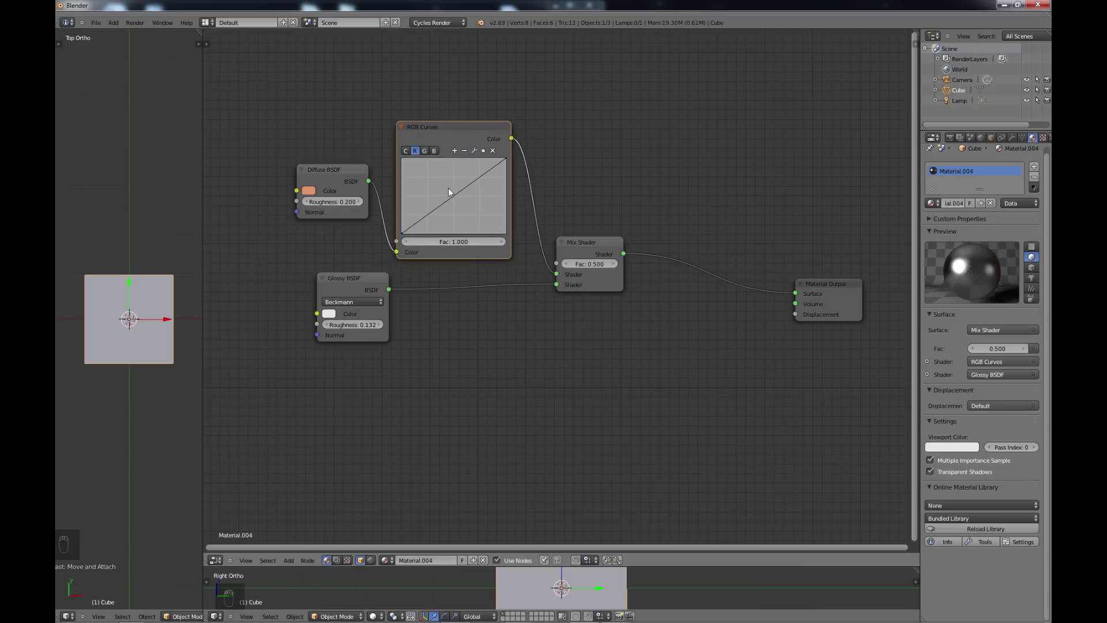
pyautogui.moveTo(448, 188); pyautogui.dragTo(429, 169)
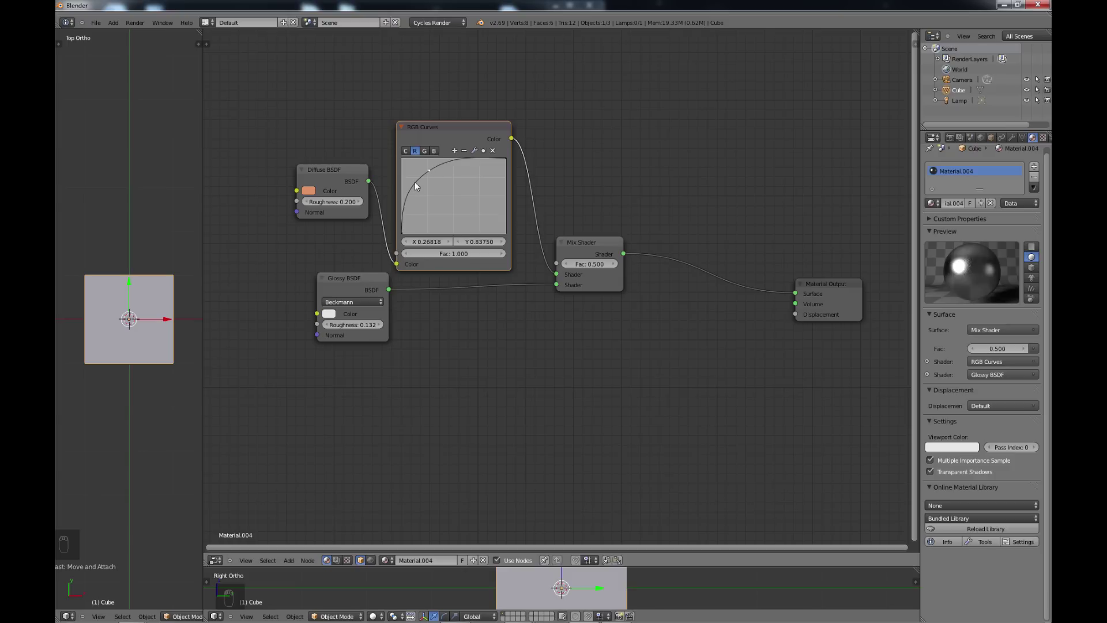
pyautogui.hotkey('ctrl', 'x')
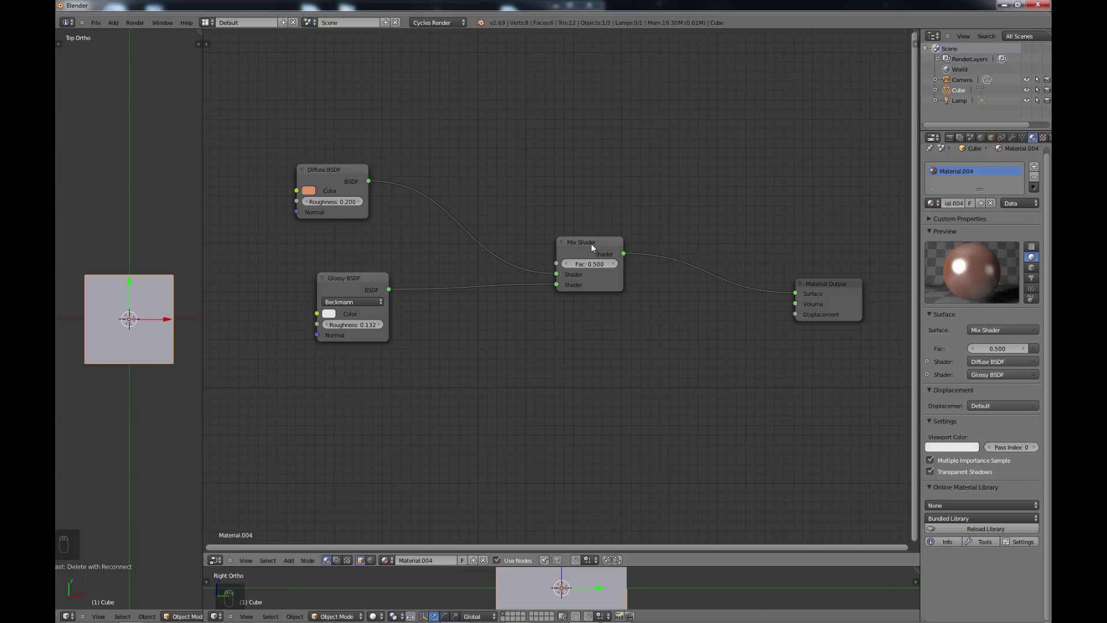
# Step: Mute the Glossy BSDF, test the Mix Shader's Fac at 0.000 and 0.5, and restore the unmuted node
pyautogui.click(353, 285)
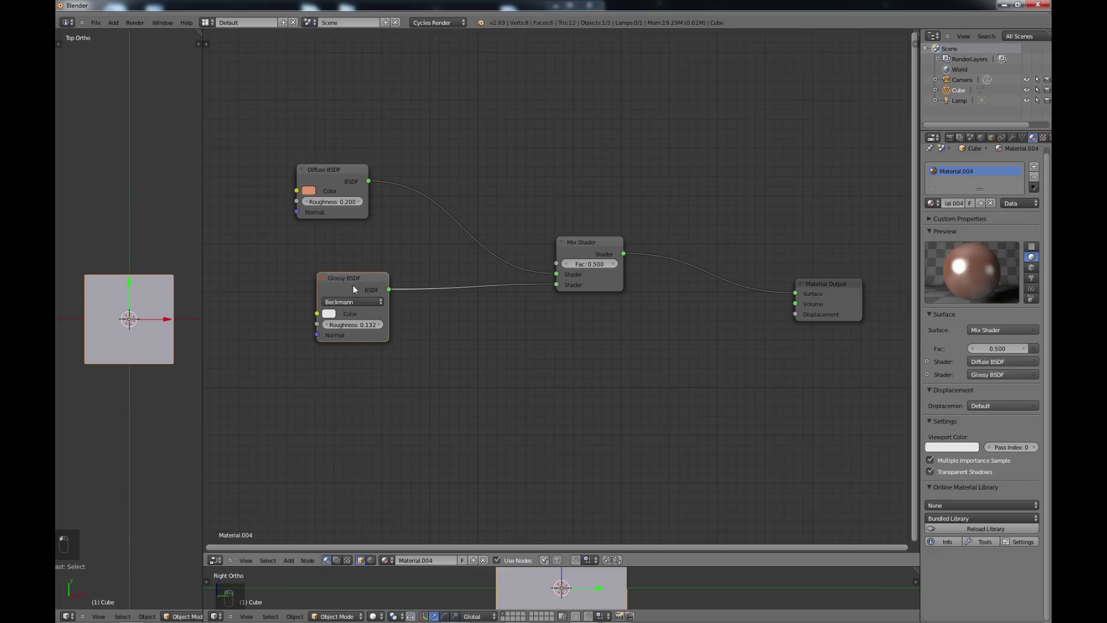
pyautogui.press('m')
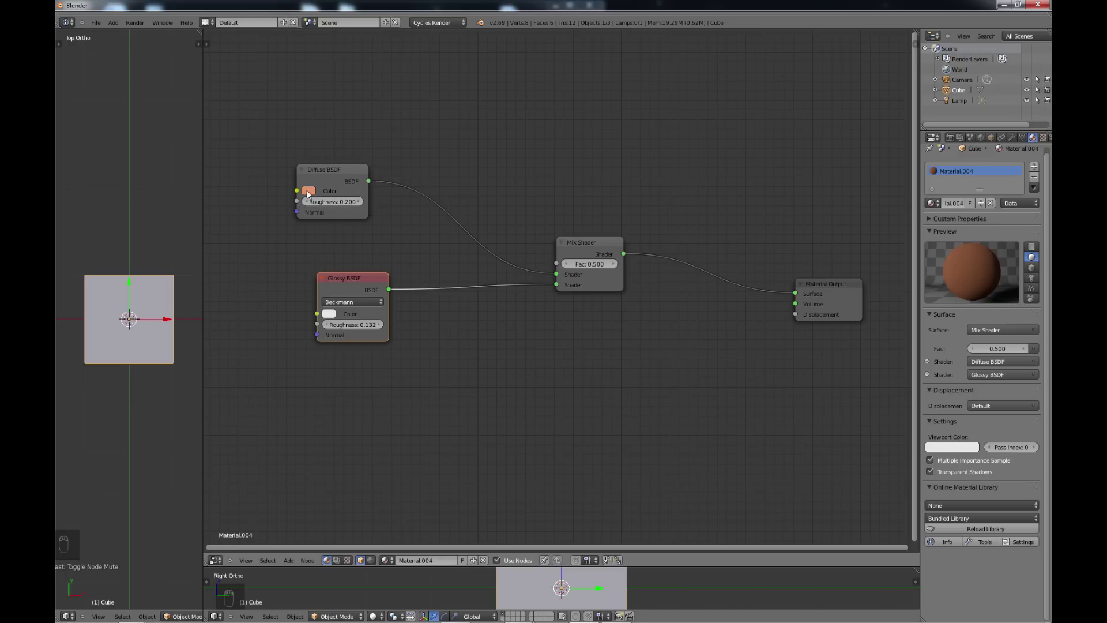
pyautogui.click(599, 263)
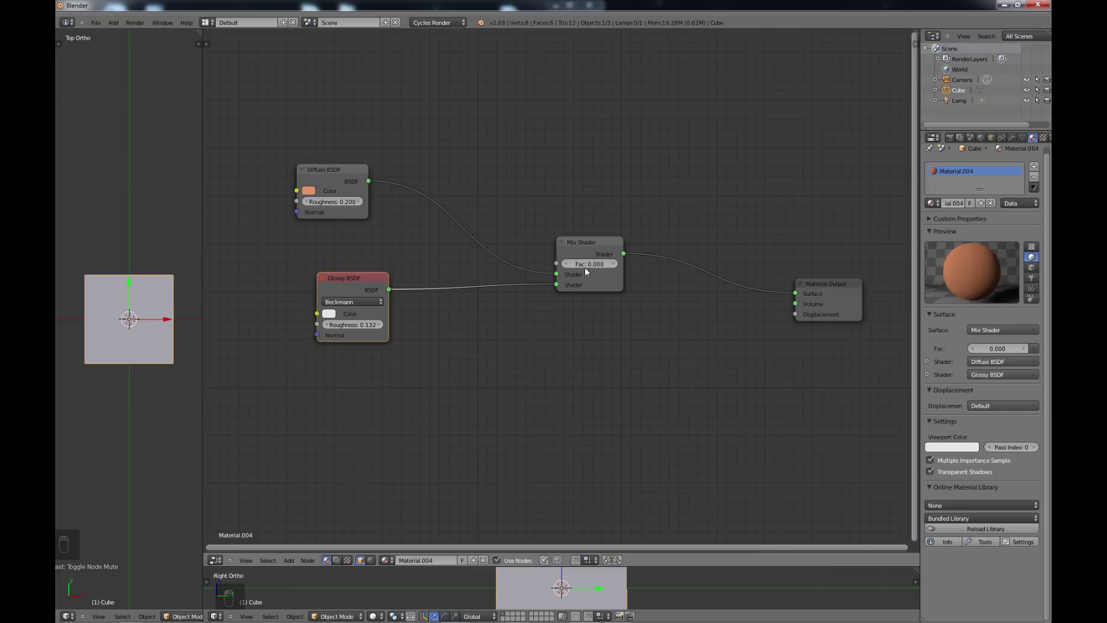
pyautogui.write('0.5')
pyautogui.press('Return')
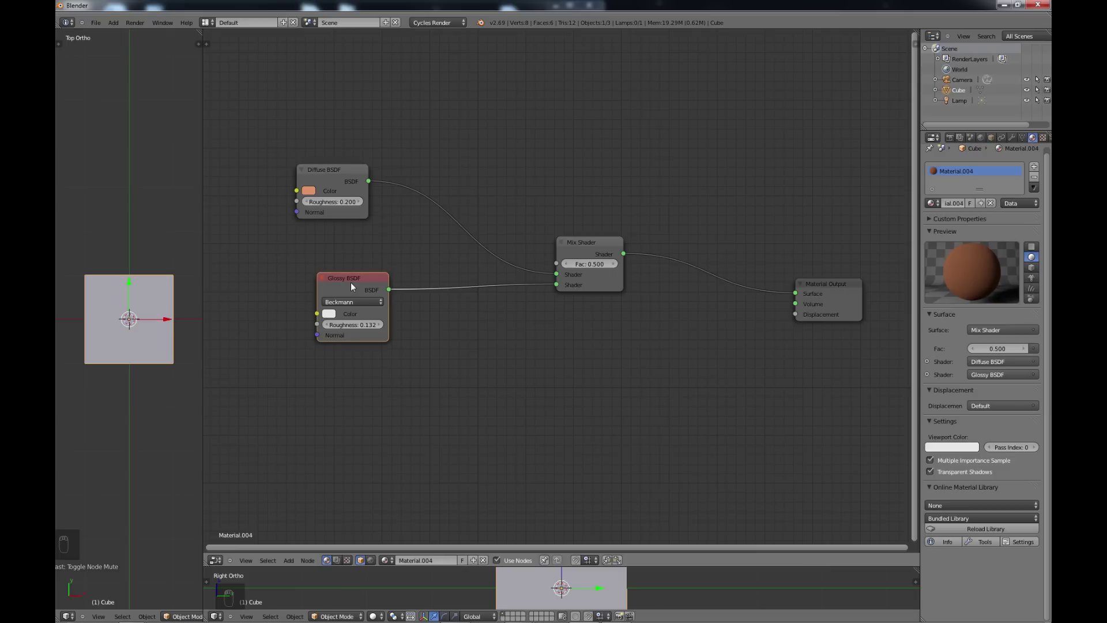
pyautogui.press('m')
pyautogui.hotkey('ctrl', 'z')
pyautogui.hotkey('ctrl', 'z')
pyautogui.hotkey('ctrl', 'z')
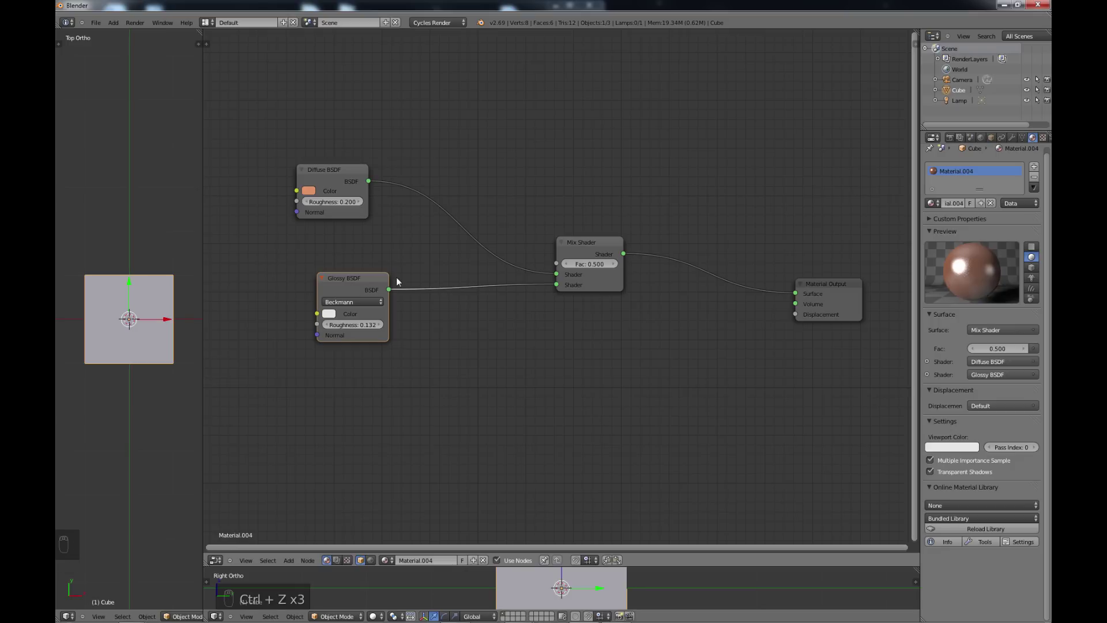
# Step: Open the User Preferences and show the theme settings for the Node Editor
pyautogui.click(94, 22)
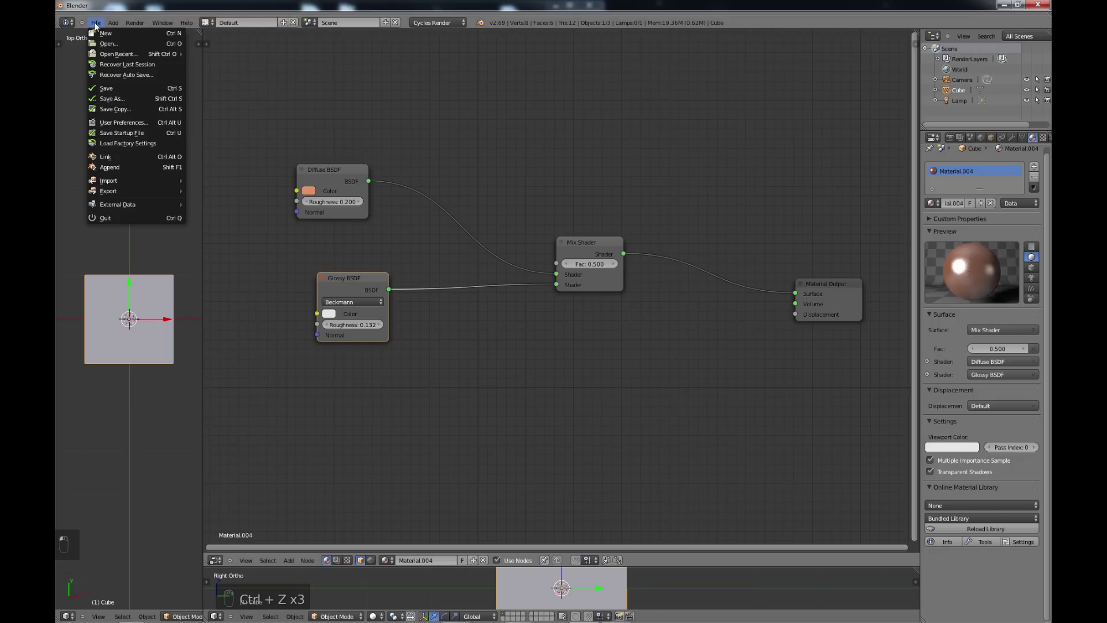
pyautogui.click(143, 121)
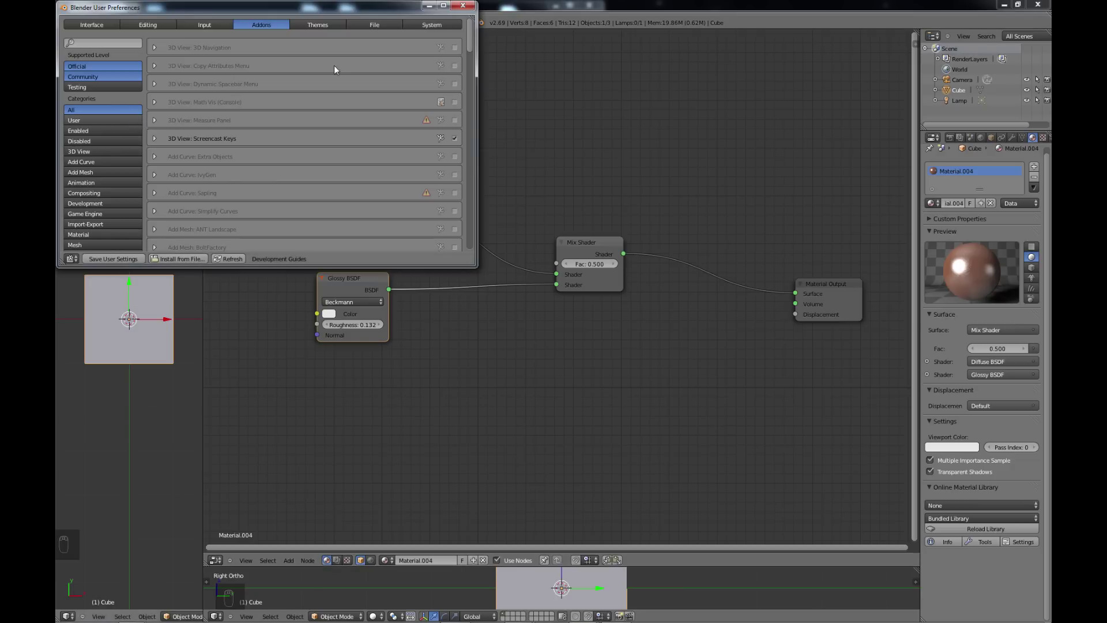
pyautogui.click(140, 22)
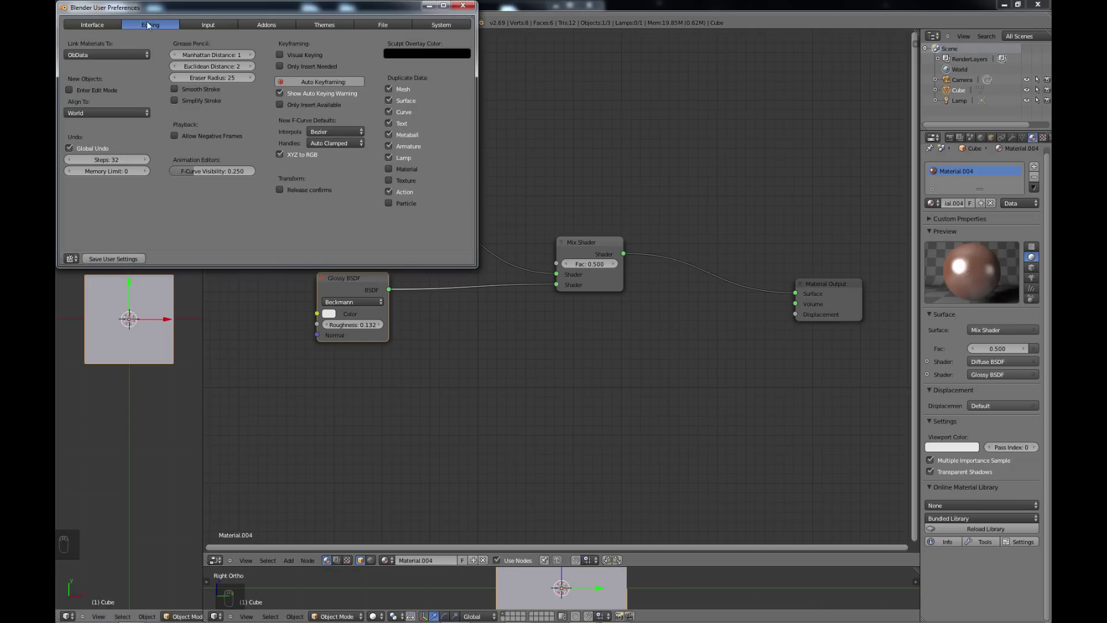
pyautogui.click(334, 24)
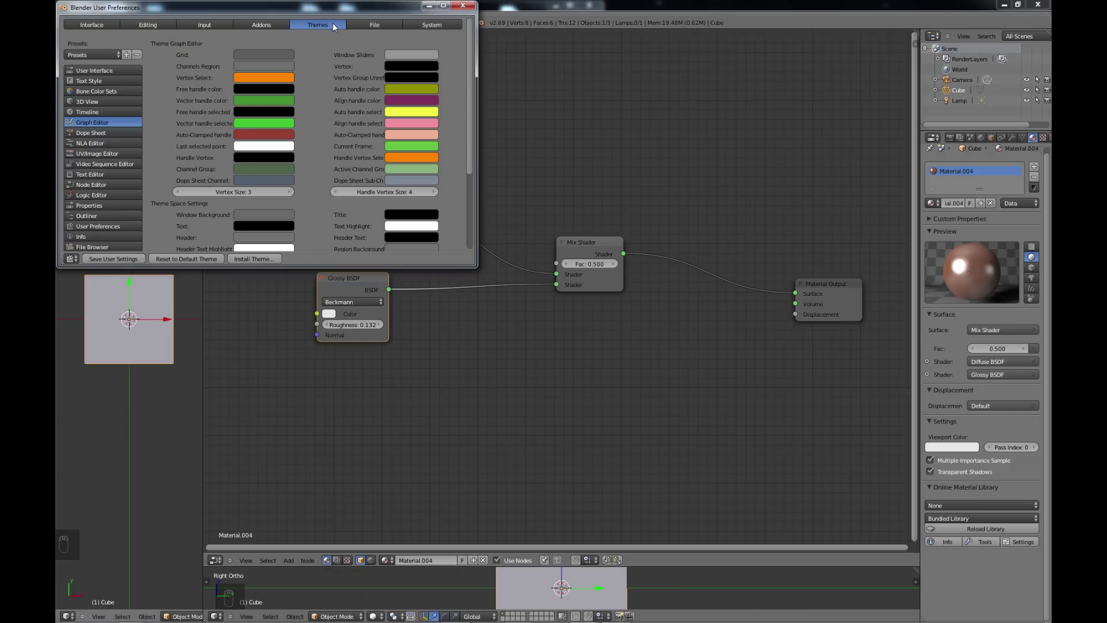
pyautogui.click(89, 185)
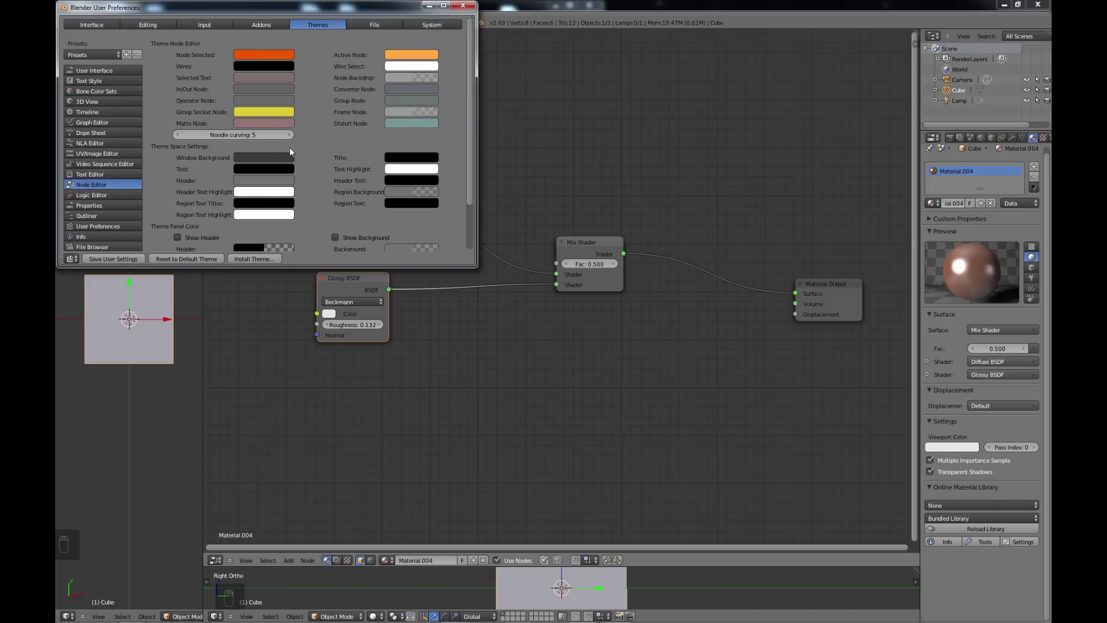
# Step: Try lower and higher noodle curving values up to 10, reset it to 5, and close the preferences
pyautogui.click(179, 135)
pyautogui.click(179, 136)
pyautogui.click(179, 135)
pyautogui.click(179, 136)
pyautogui.click(290, 136)
pyautogui.click(290, 136)
pyautogui.click(289, 136)
pyautogui.click(290, 135)
pyautogui.click(291, 135)
pyautogui.click(286, 135)
pyautogui.click(286, 135)
pyautogui.click(286, 135)
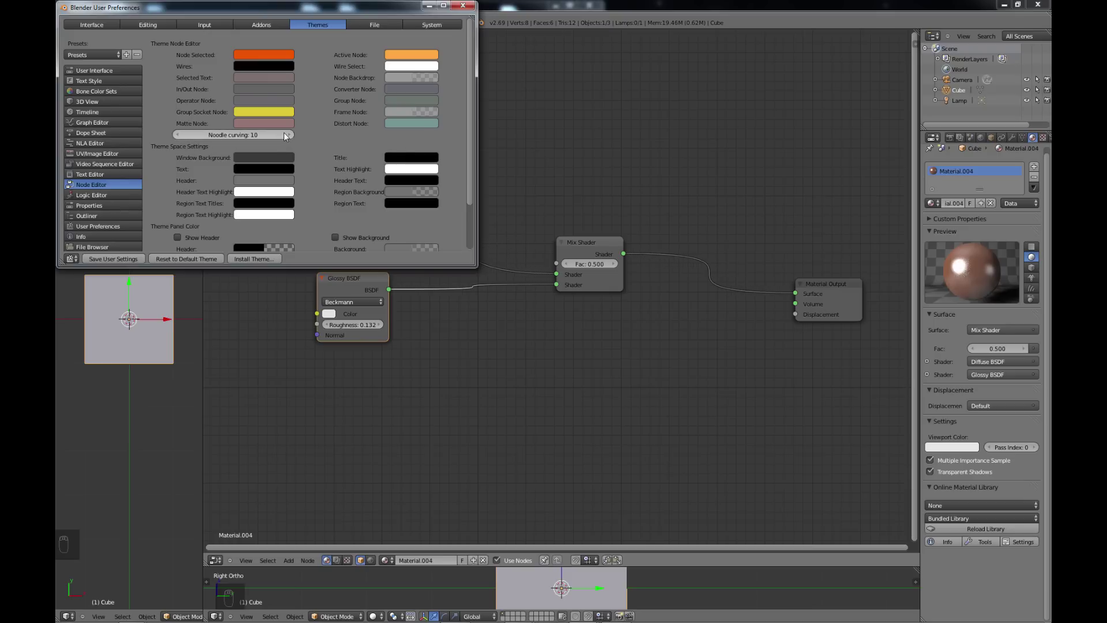
pyautogui.click(286, 135)
pyautogui.click(213, 135)
pyautogui.write('5')
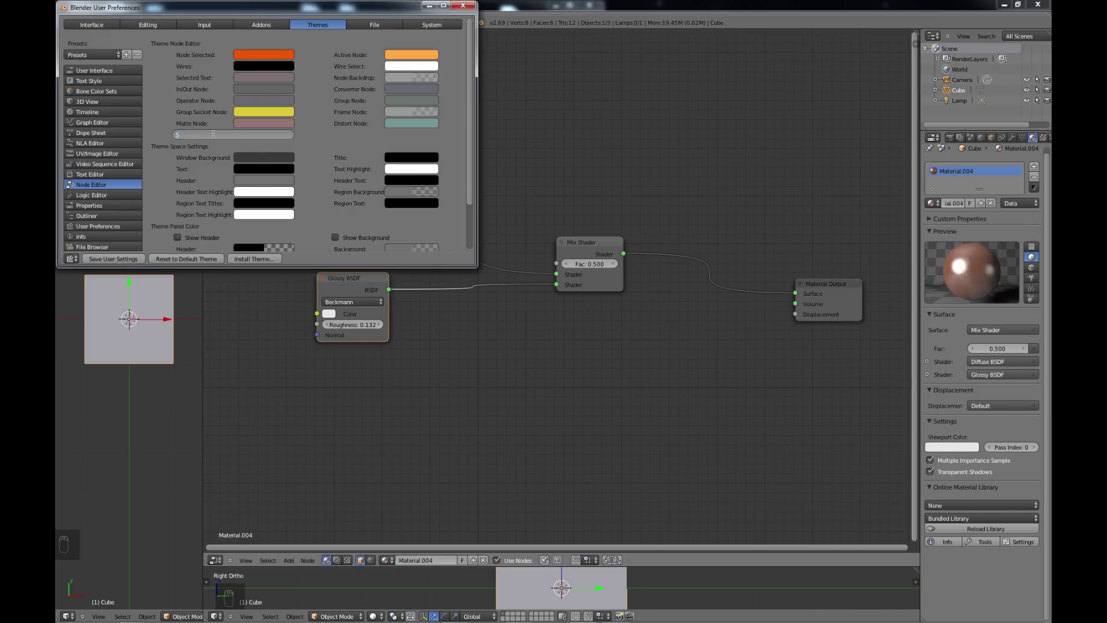
pyautogui.press('Return')
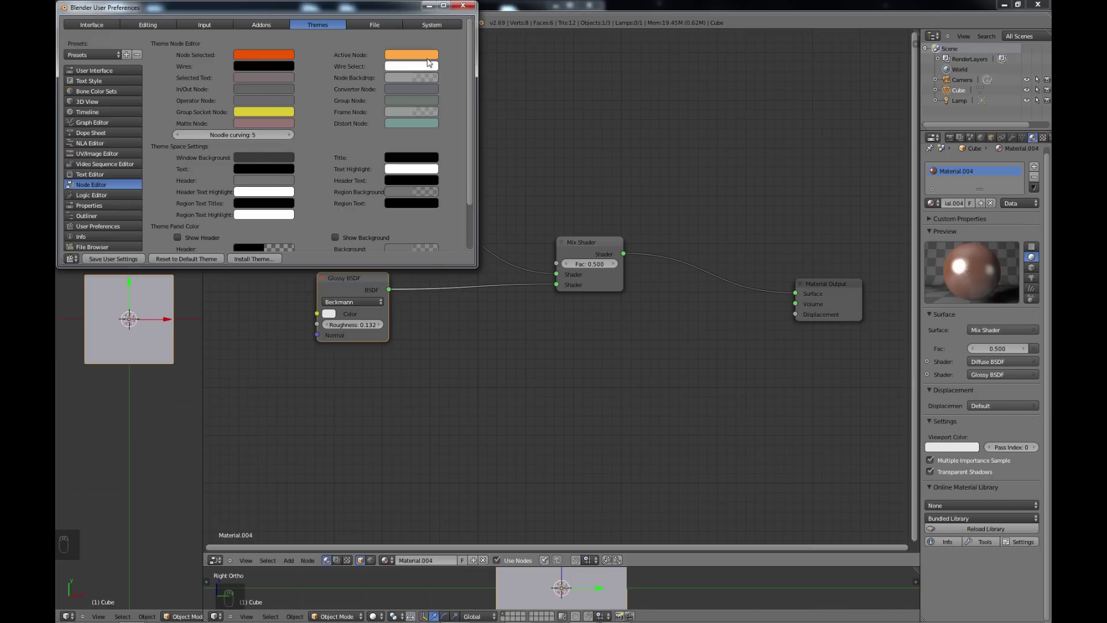
pyautogui.click(463, 6)
pyautogui.scroll(2, 447, 307)
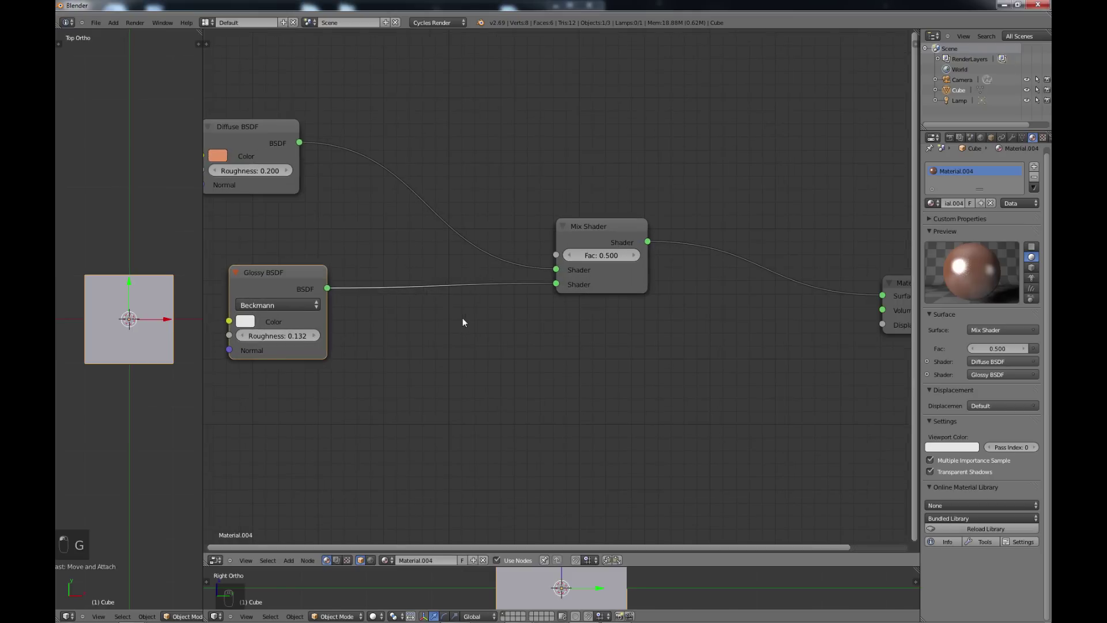
pyautogui.scroll(-4, 484, 322)
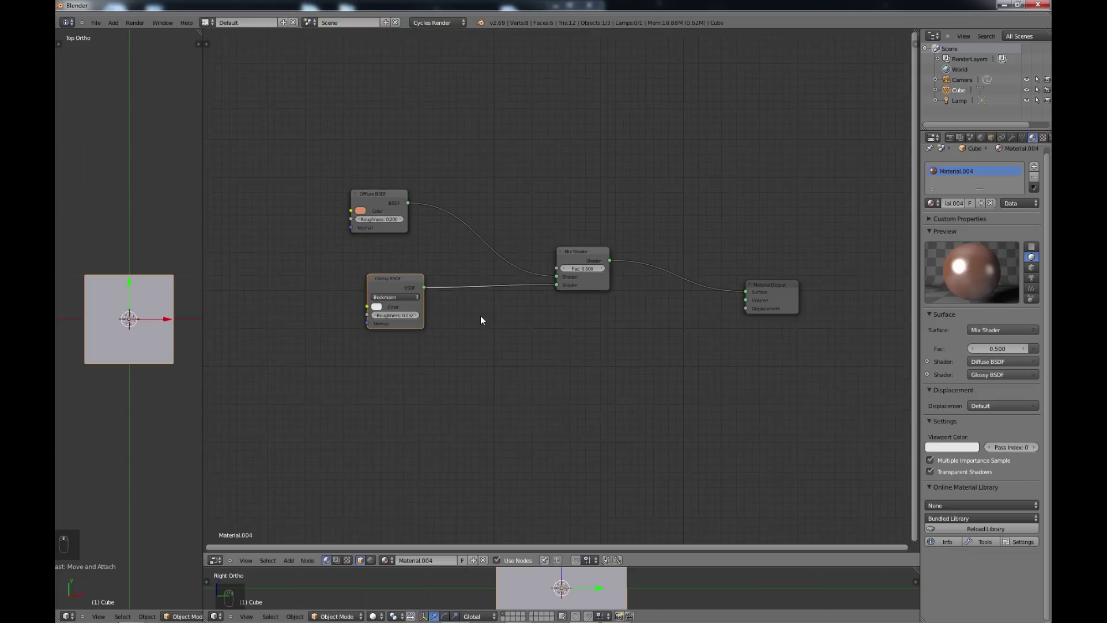
pyautogui.click(481, 322)
pyautogui.scroll(1, 480, 321)
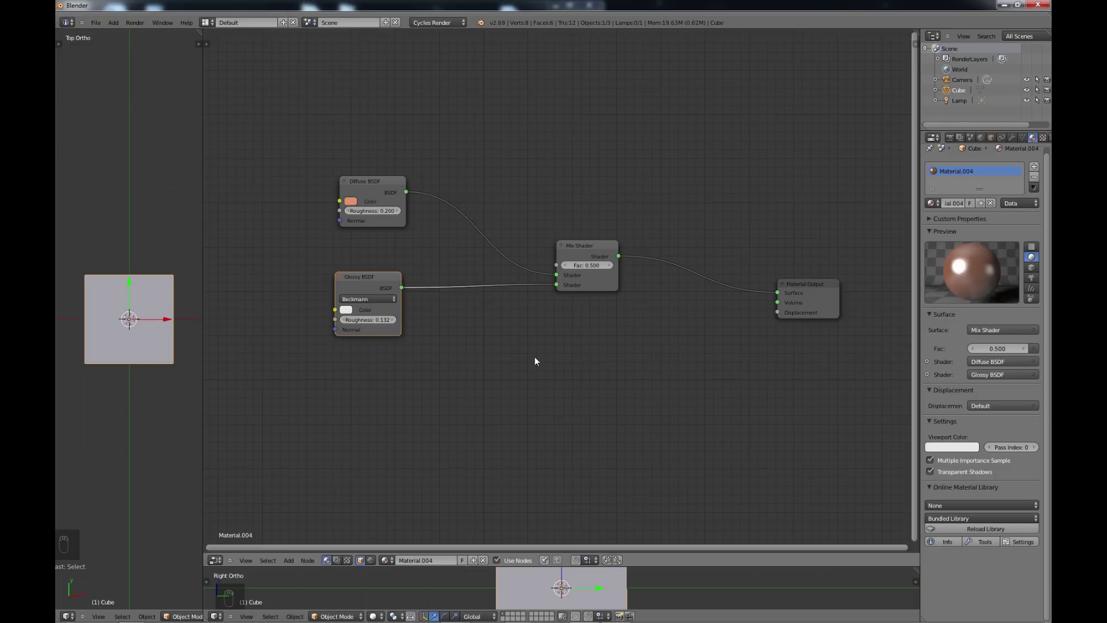
pyautogui.hotkey('shift', 'a')
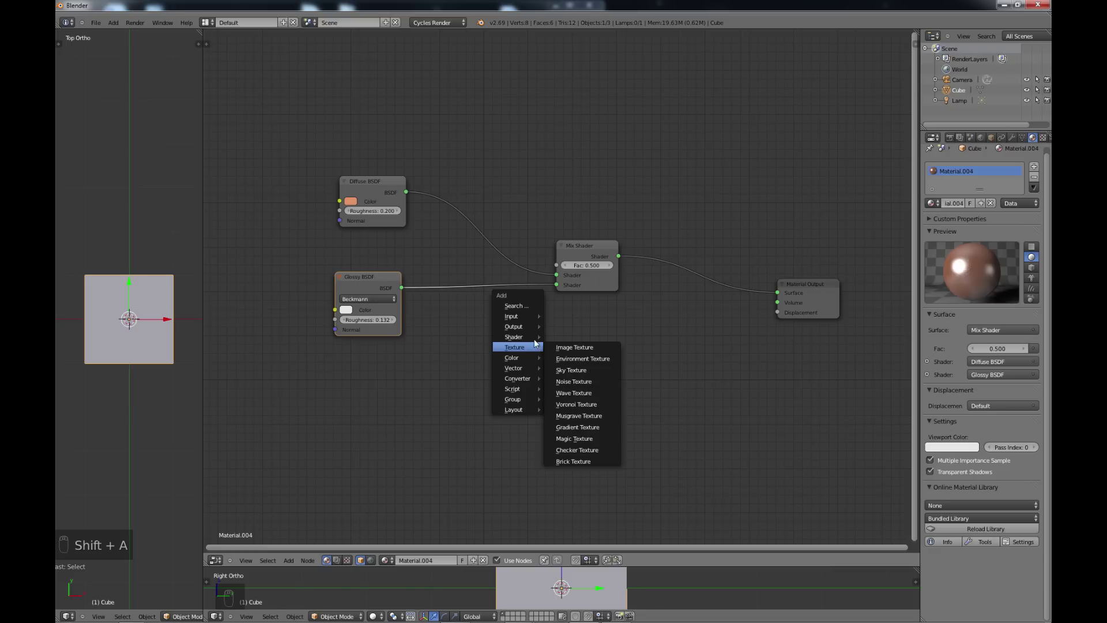
pyautogui.moveTo(534, 340)
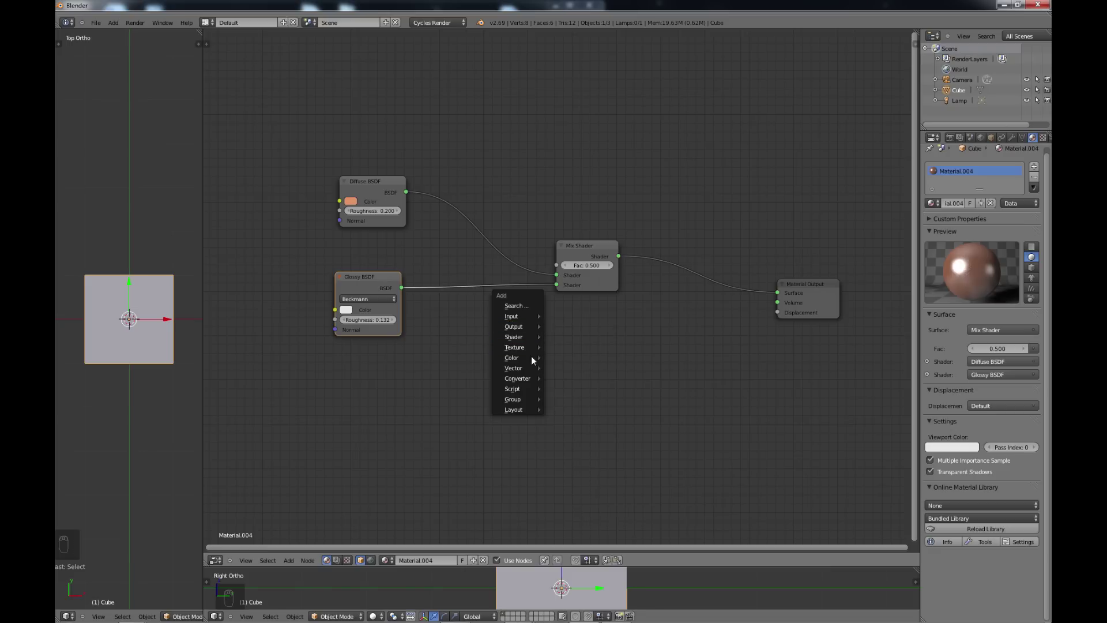
pyautogui.press('Escape')
pyautogui.scroll(-1, 550, 391)
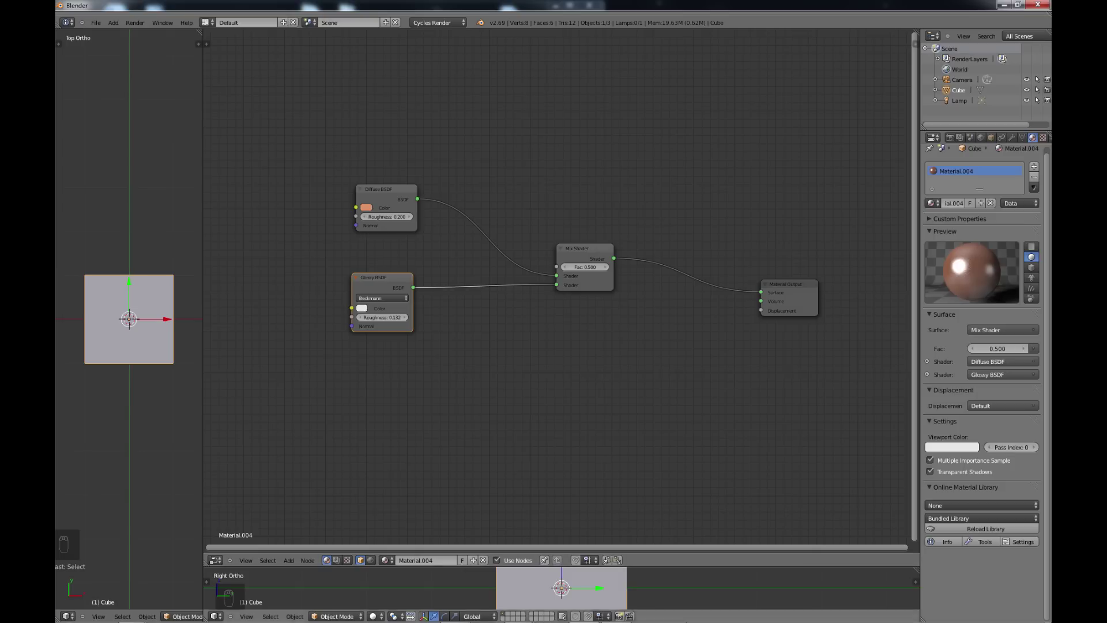
pyautogui.click(616, 613)
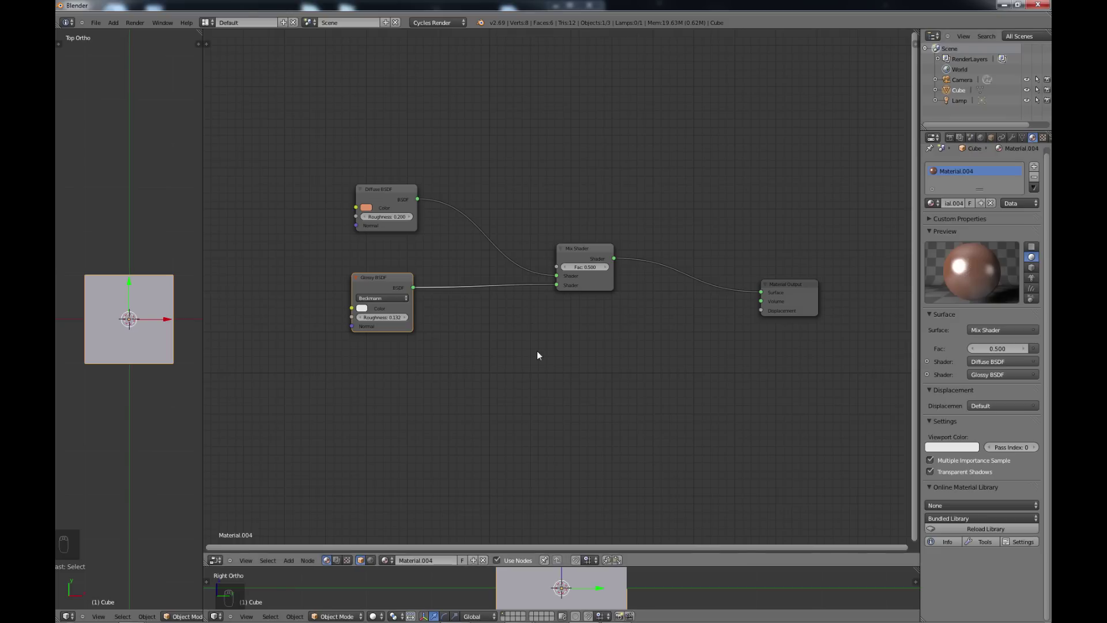
# Step: View the add-on settings in the User Preferences and the file browser for installing an add-on, and cancel the installation
pyautogui.click(92, 23)
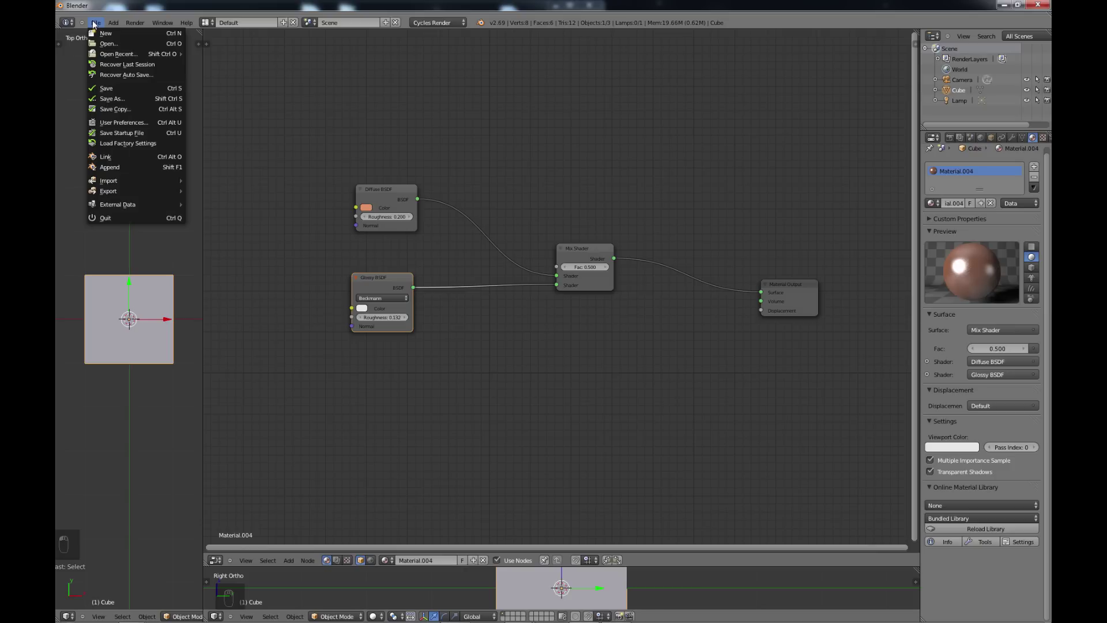
pyautogui.click(114, 126)
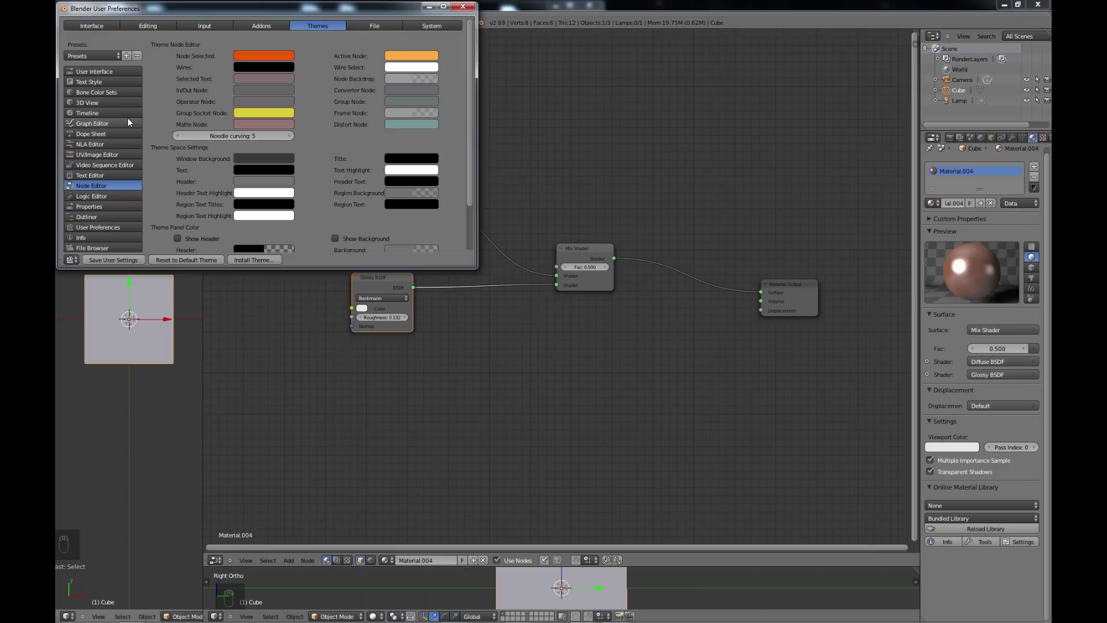
pyautogui.click(255, 26)
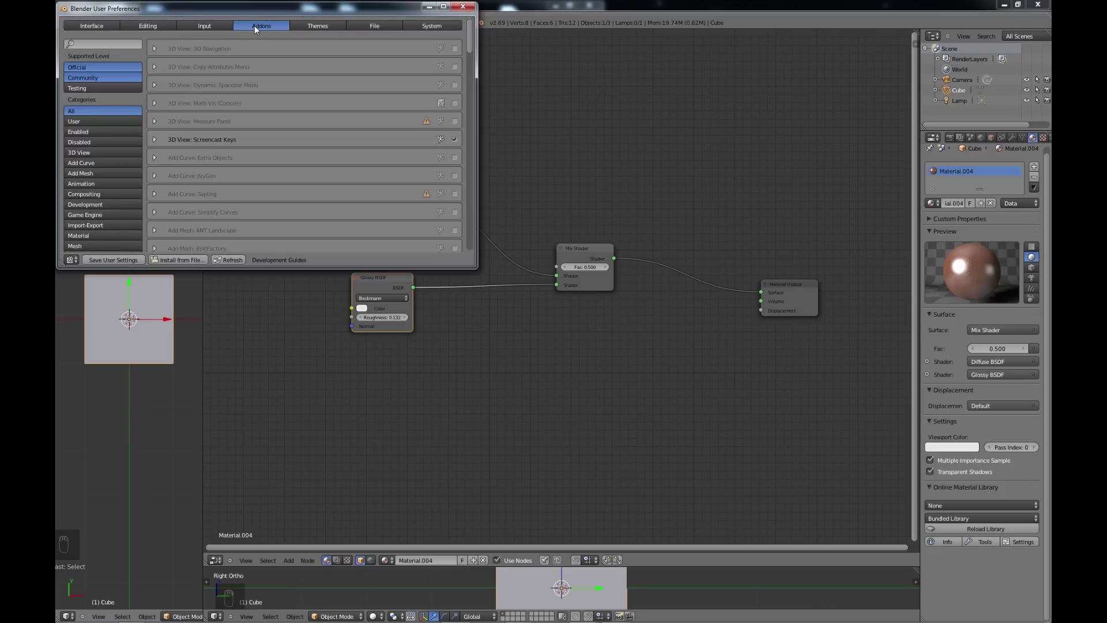
pyautogui.click(180, 260)
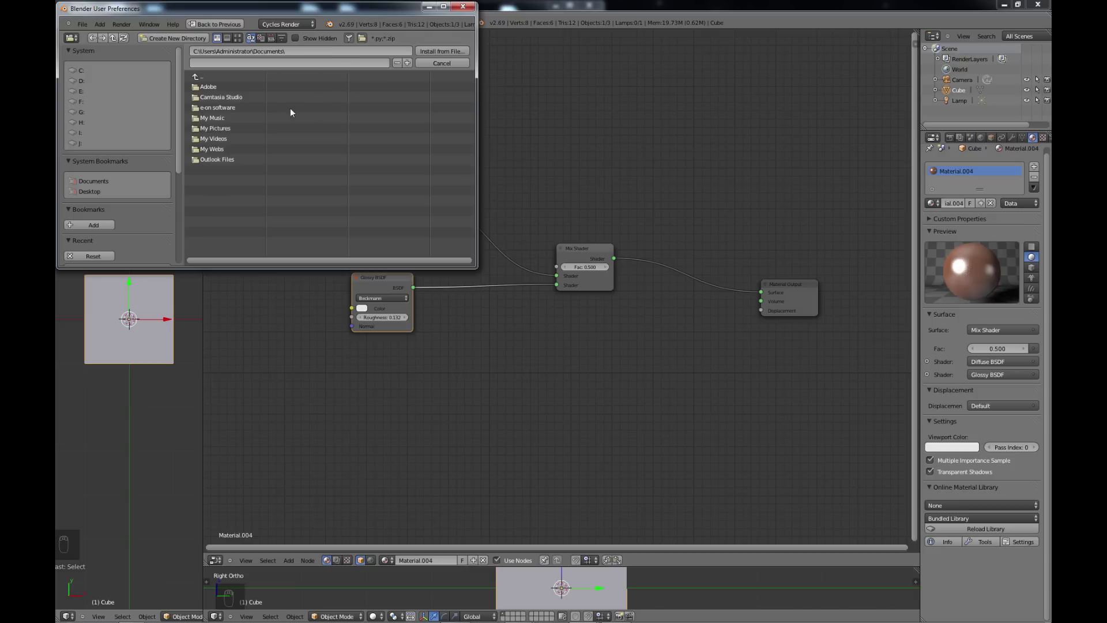
pyautogui.click(442, 63)
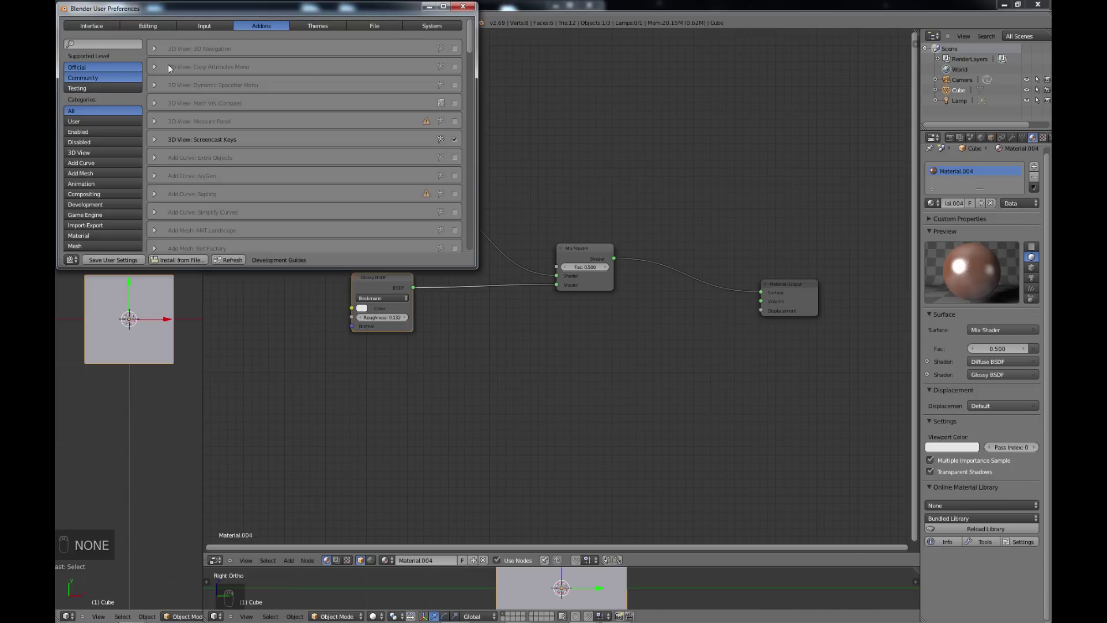
# Step: Search the add-ons for "mater", switch the Online Material Library add-on off and on again, and close the preferences
pyautogui.click(84, 45)
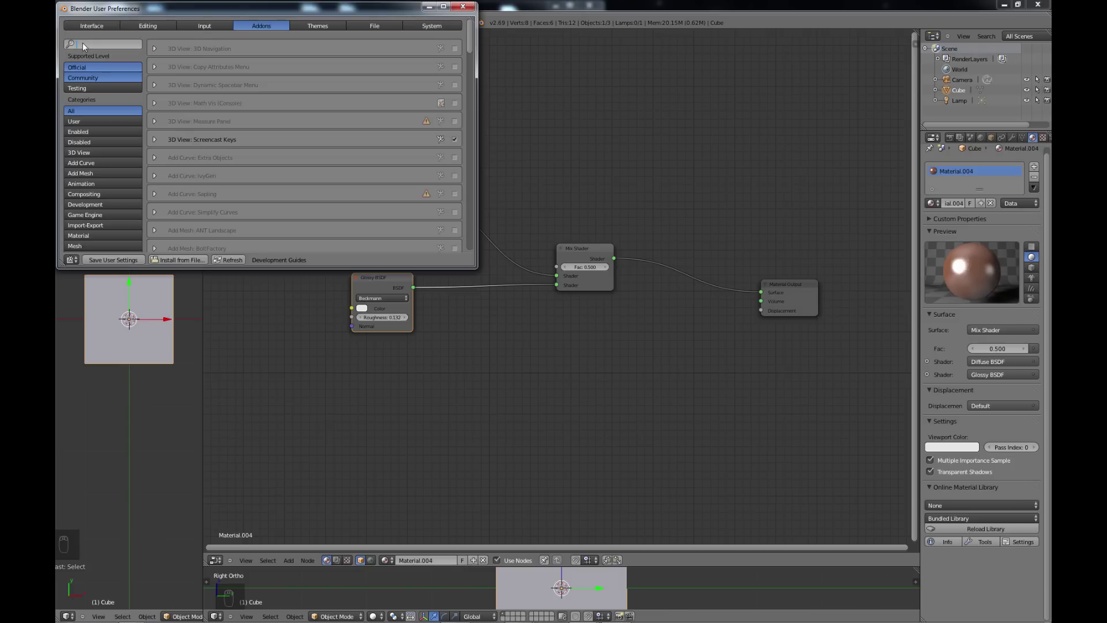
pyautogui.write('mater')
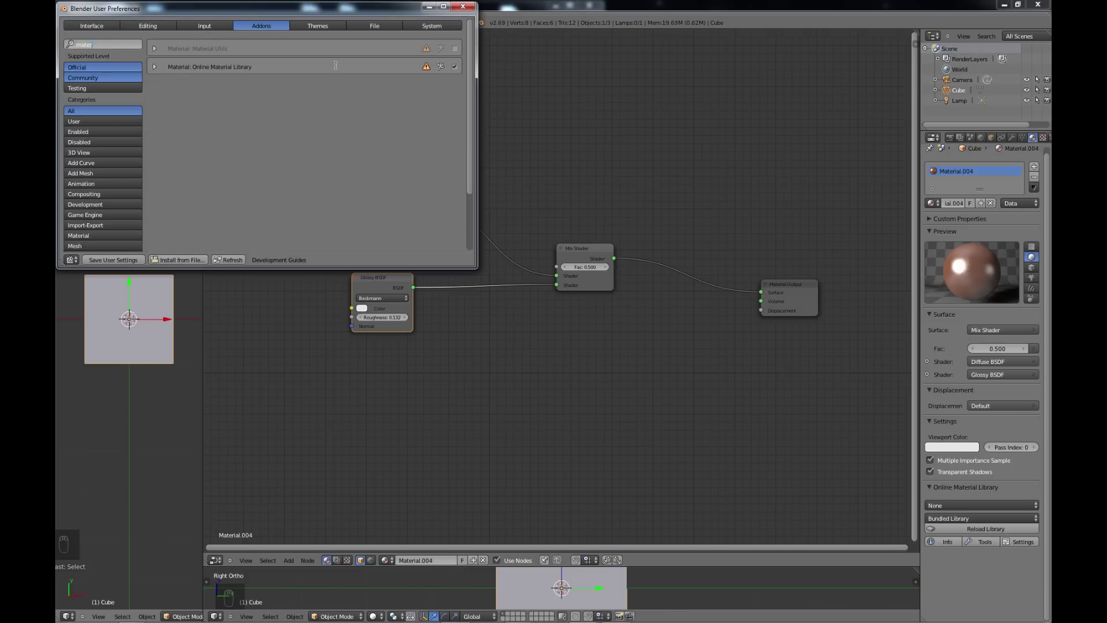
pyautogui.click(454, 66)
pyautogui.click(455, 66)
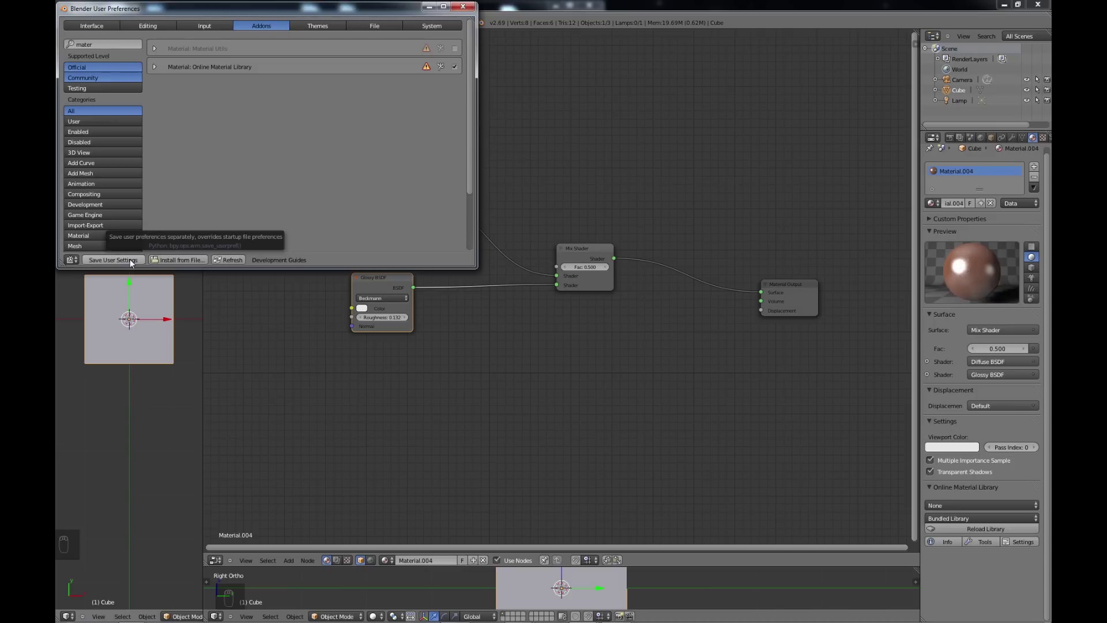
pyautogui.click(464, 8)
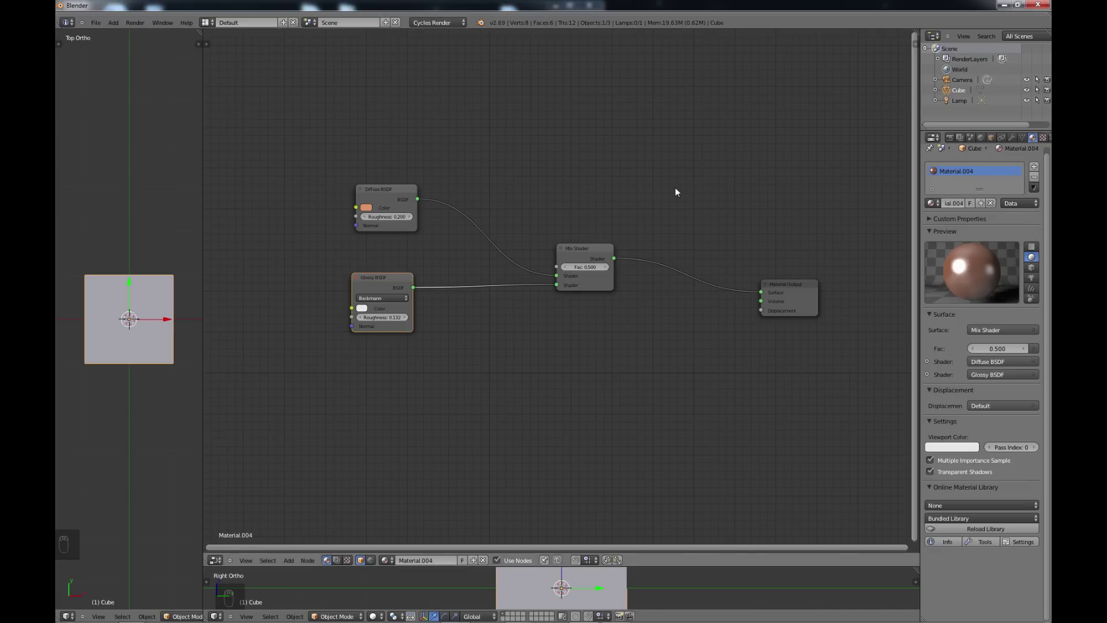
# Step: Remove the Material.004 slot from the cube, and switch to Firefox with the Online Material Library extension page
pyautogui.click(1034, 176)
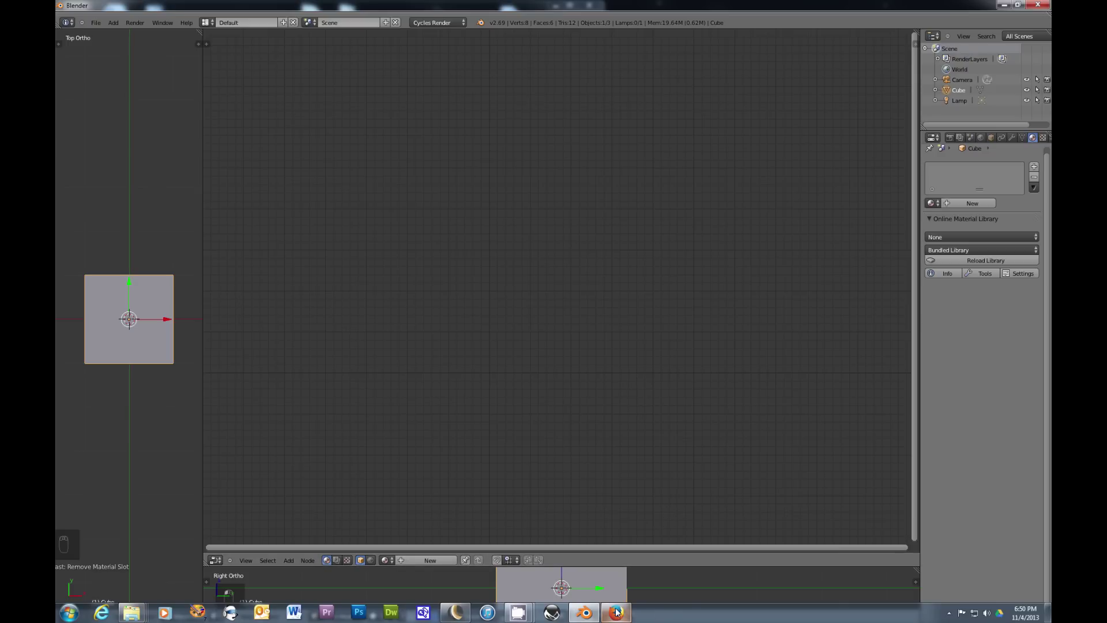
pyautogui.click(616, 614)
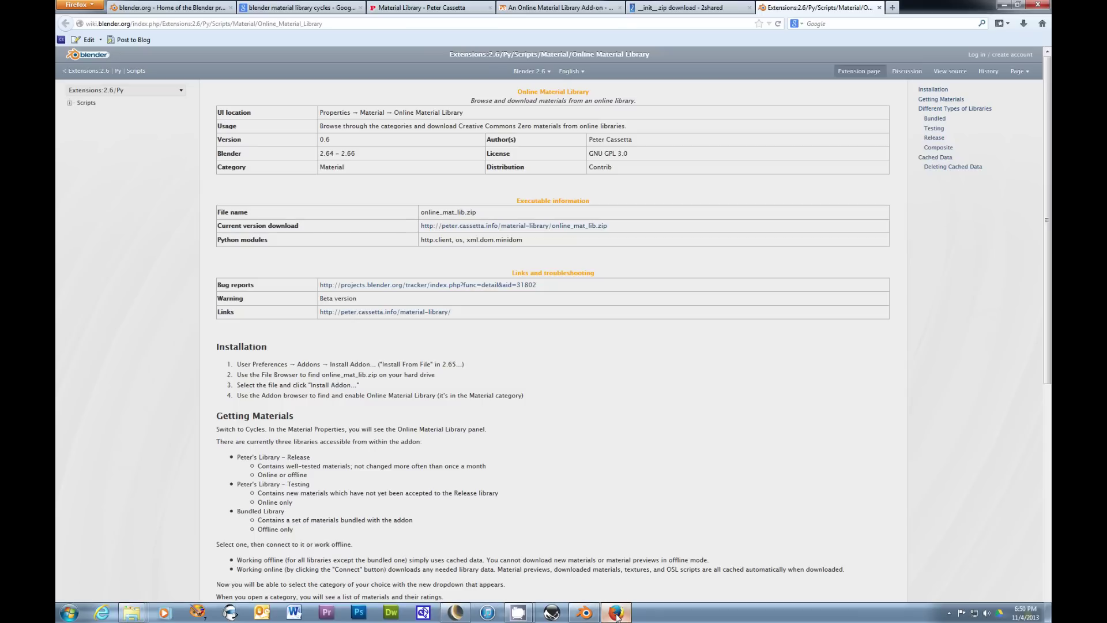
# Step: View the forum thread on the Online Material Library add-on and the __init__.zip download page
pyautogui.click(598, 9)
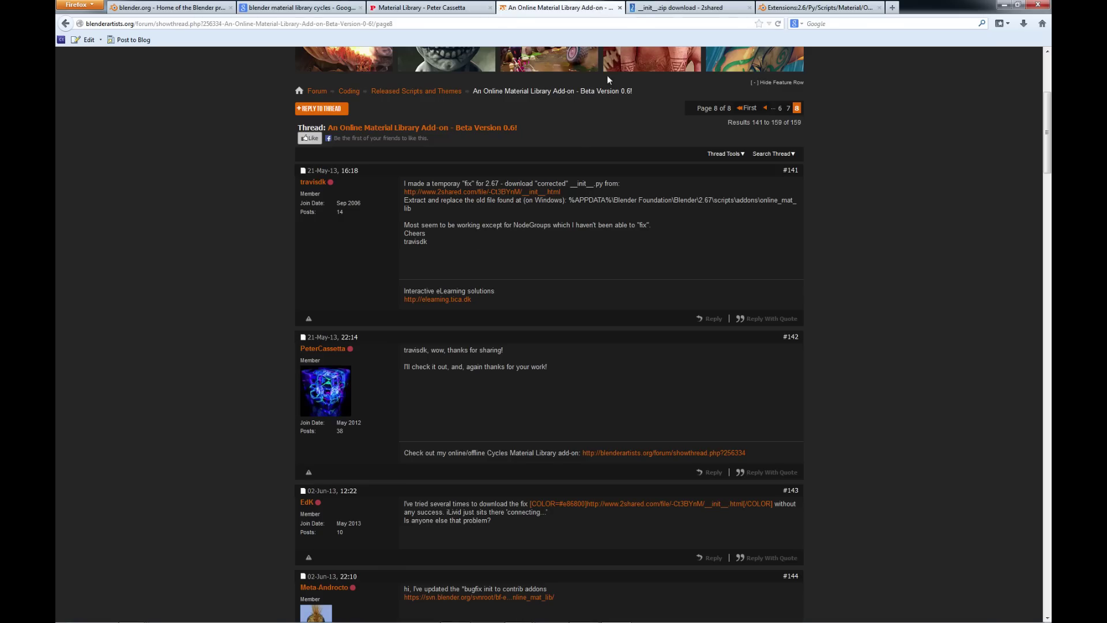
pyautogui.click(686, 7)
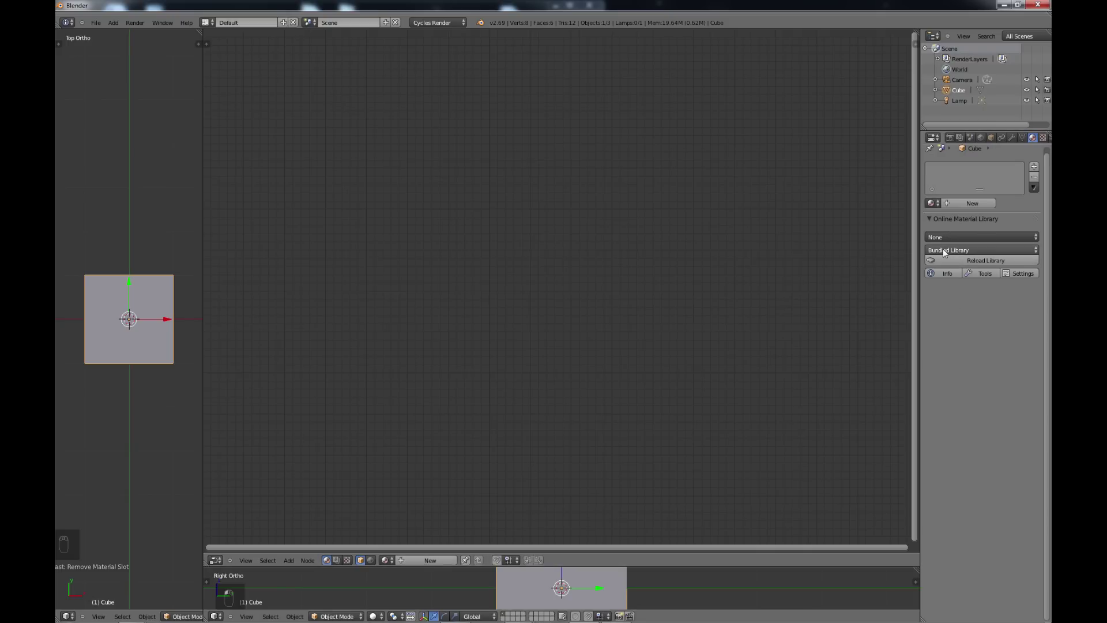
# Step: Back in Blender, choose the Bundled Library as the source in the Online Material Library and reload it
pyautogui.click(1035, 251)
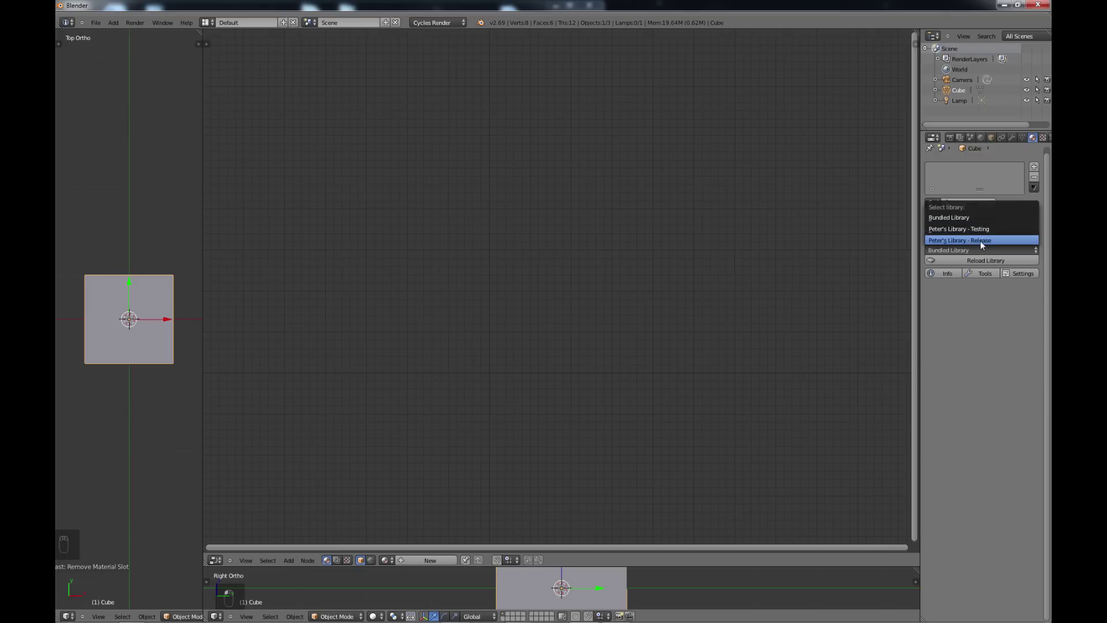
pyautogui.click(962, 218)
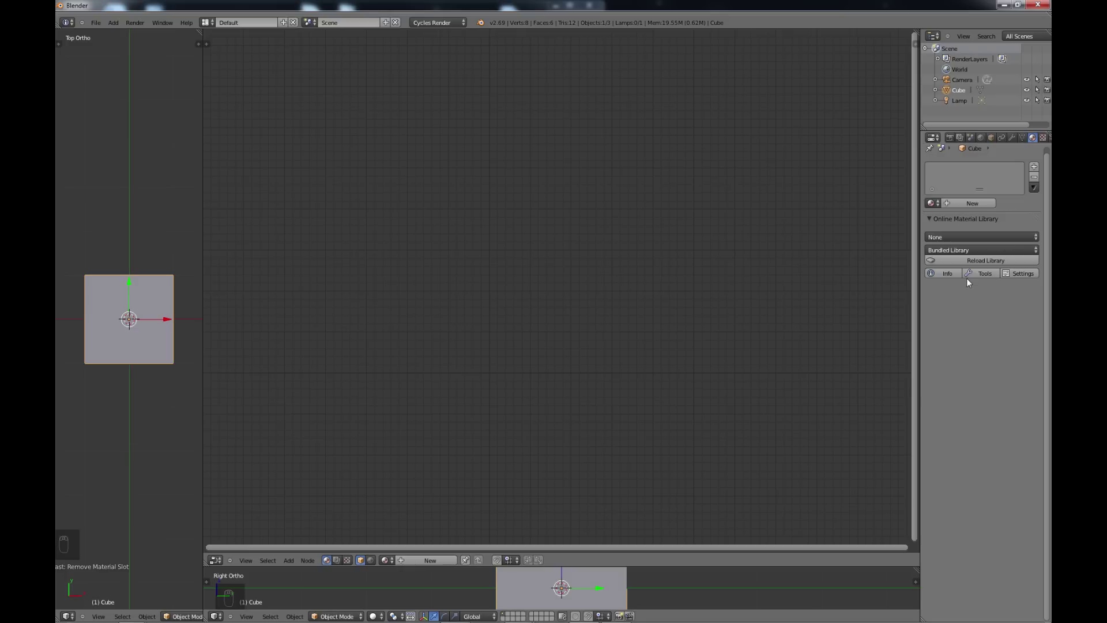
pyautogui.click(983, 261)
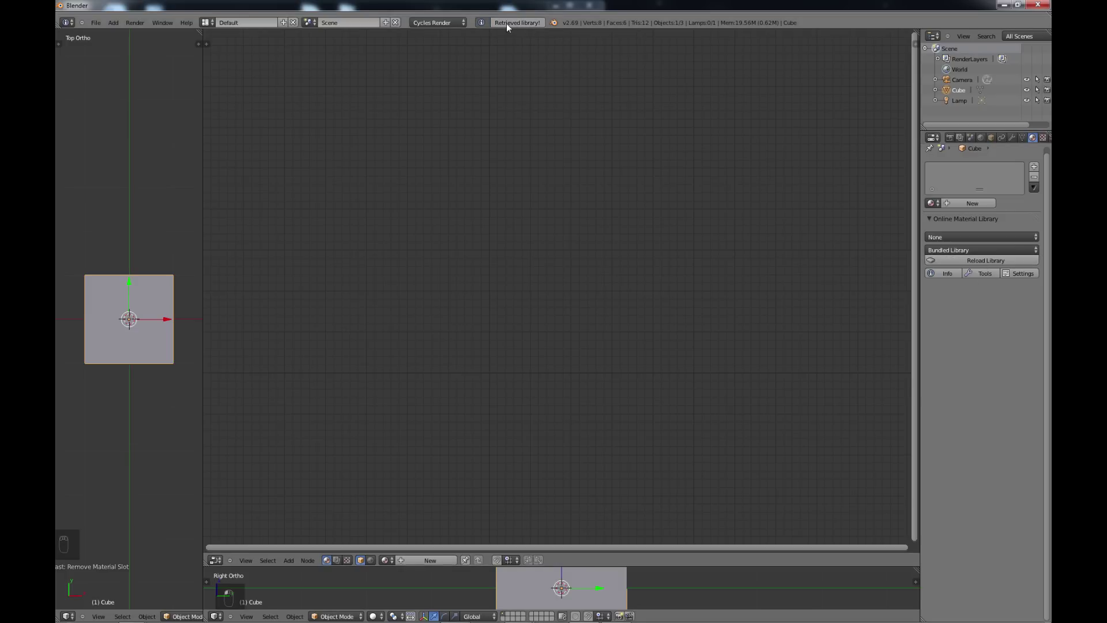
# Step: Preview the Bronze (Ancient) material from the Metals category of the library on the cube
pyautogui.click(952, 238)
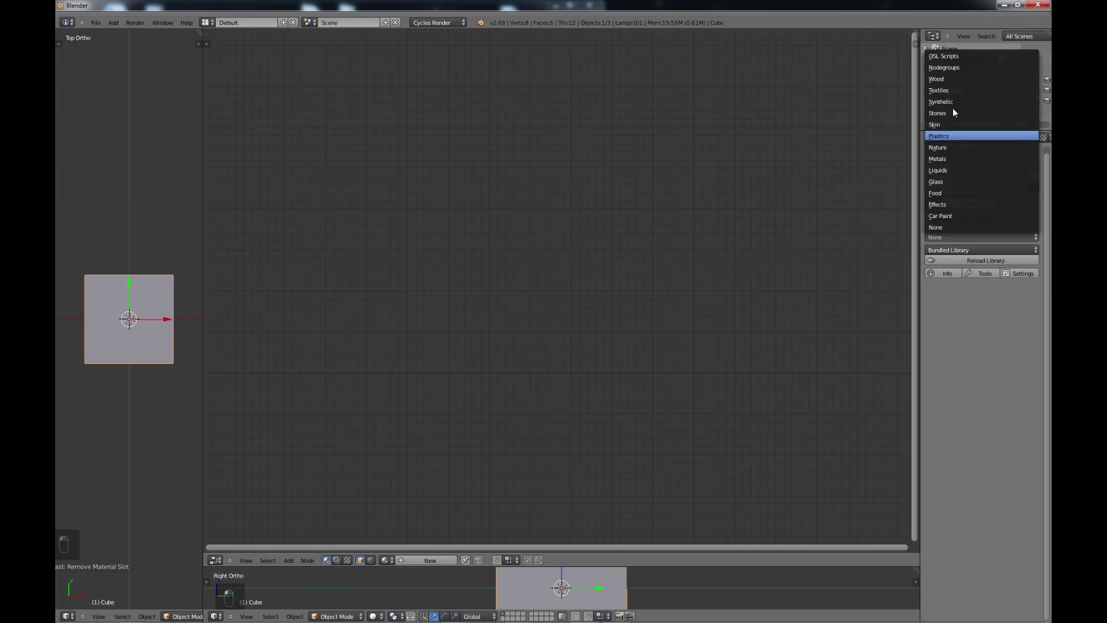
pyautogui.click(932, 159)
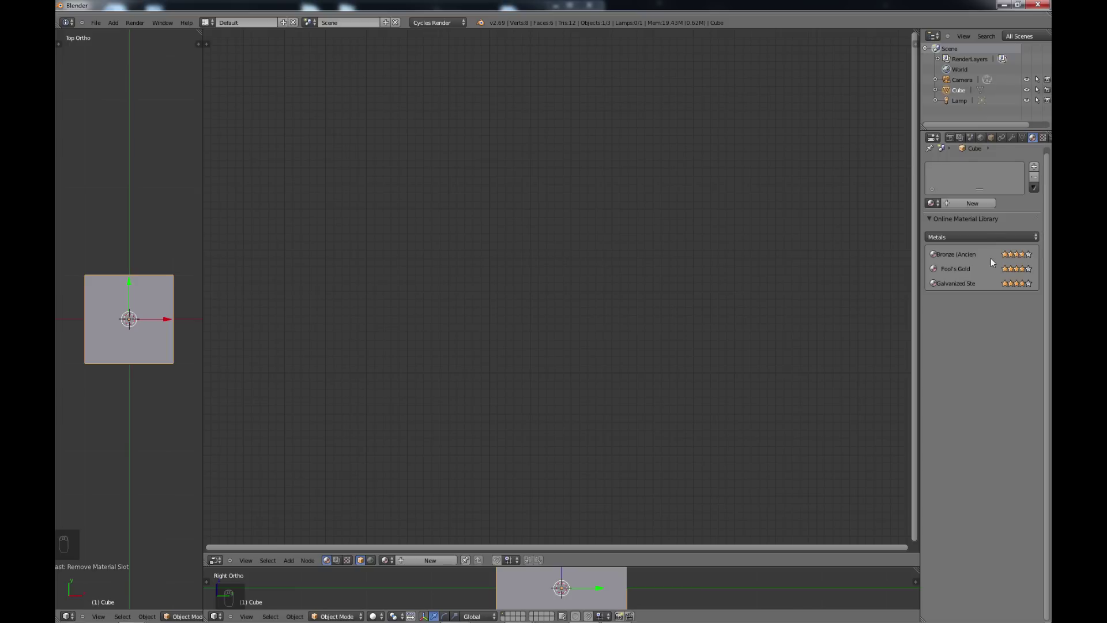
pyautogui.click(949, 254)
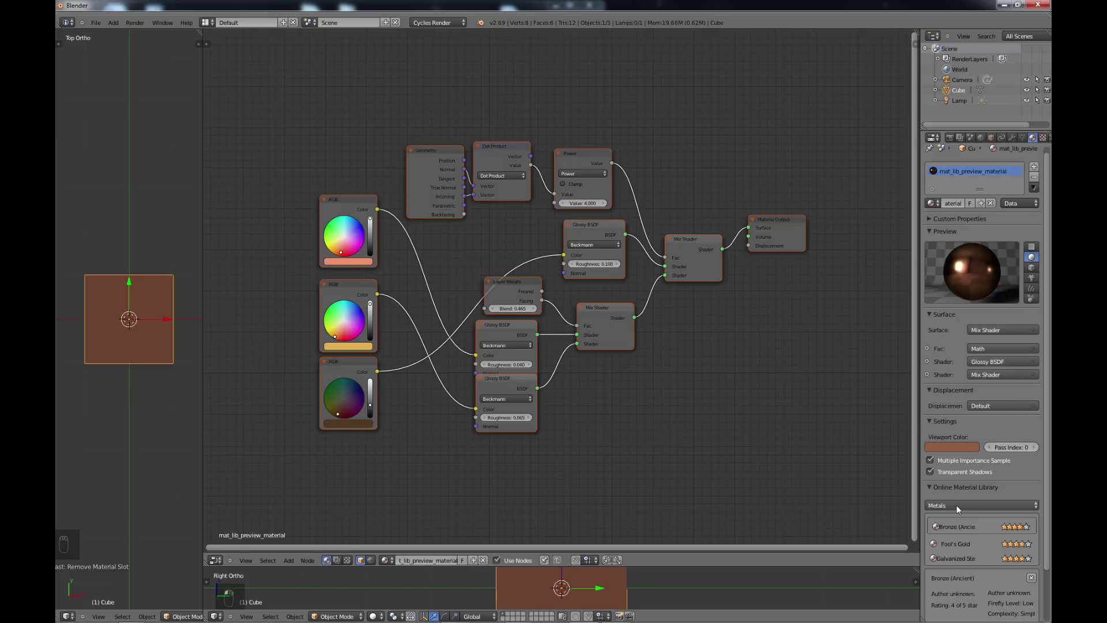
# Step: Preview the Fool's Gold material on the cube and examine its whole node tree
pyautogui.click(957, 545)
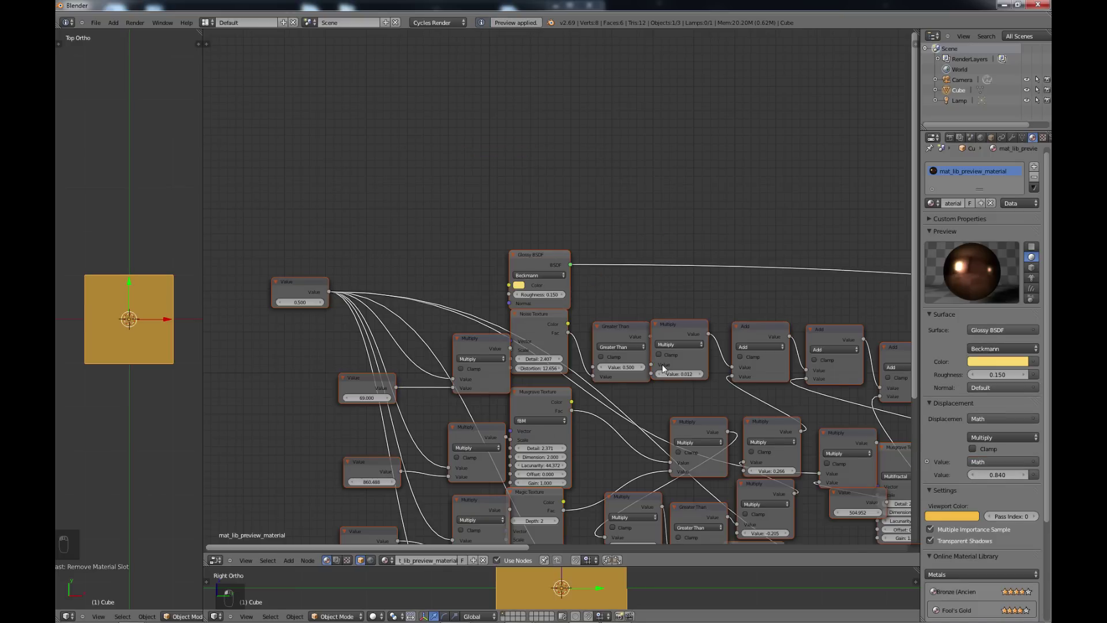
pyautogui.scroll(-1, 662, 364)
pyautogui.scroll(-1, 660, 362)
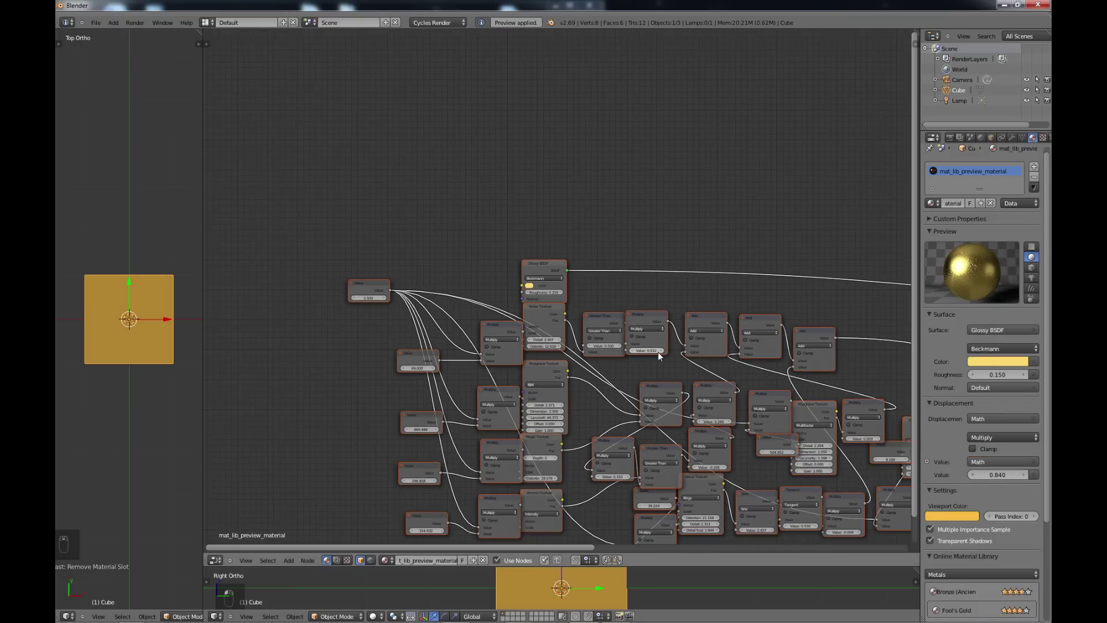
pyautogui.press('Home')
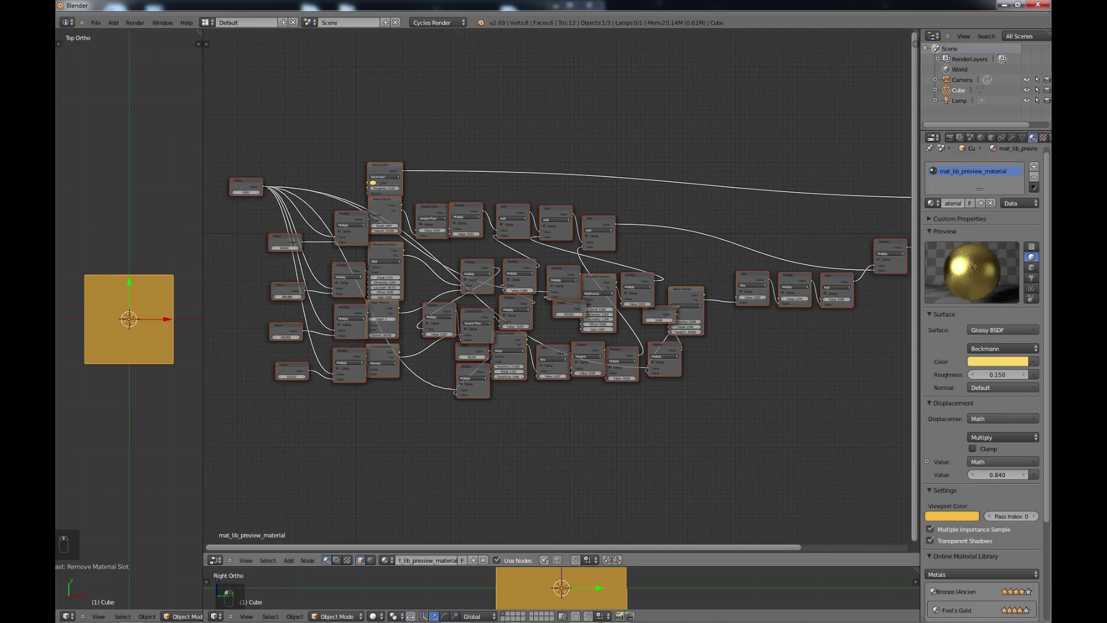
pyautogui.scroll(-1, 528, 282)
pyautogui.scroll(1, 548, 299)
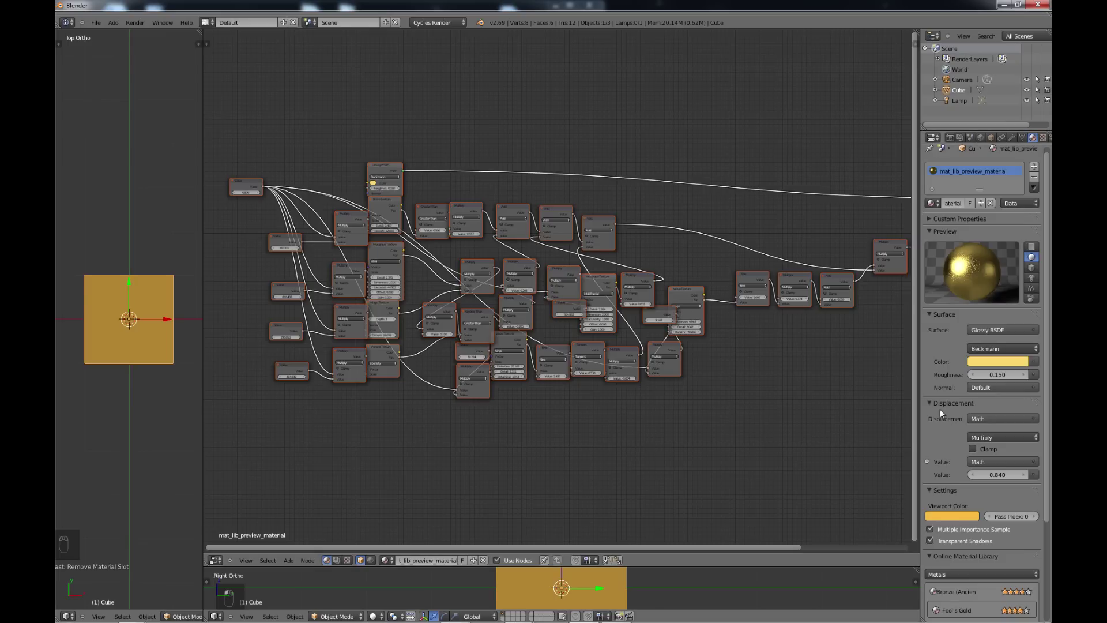
# Step: Preview the Galvanized Steel material from the Metals category on the cube
pyautogui.scroll(-2, 941, 409)
pyautogui.scroll(-3, 940, 409)
pyautogui.click(967, 545)
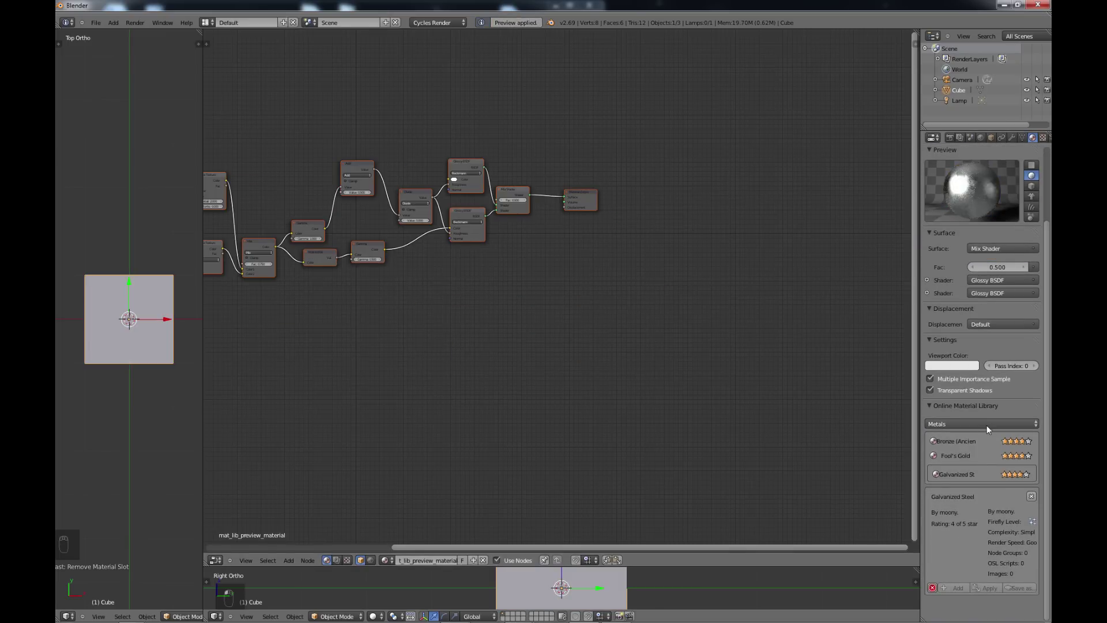
# Step: Reset the library category to None and switch the material source from the Bundled Library to the Release library
pyautogui.click(960, 423)
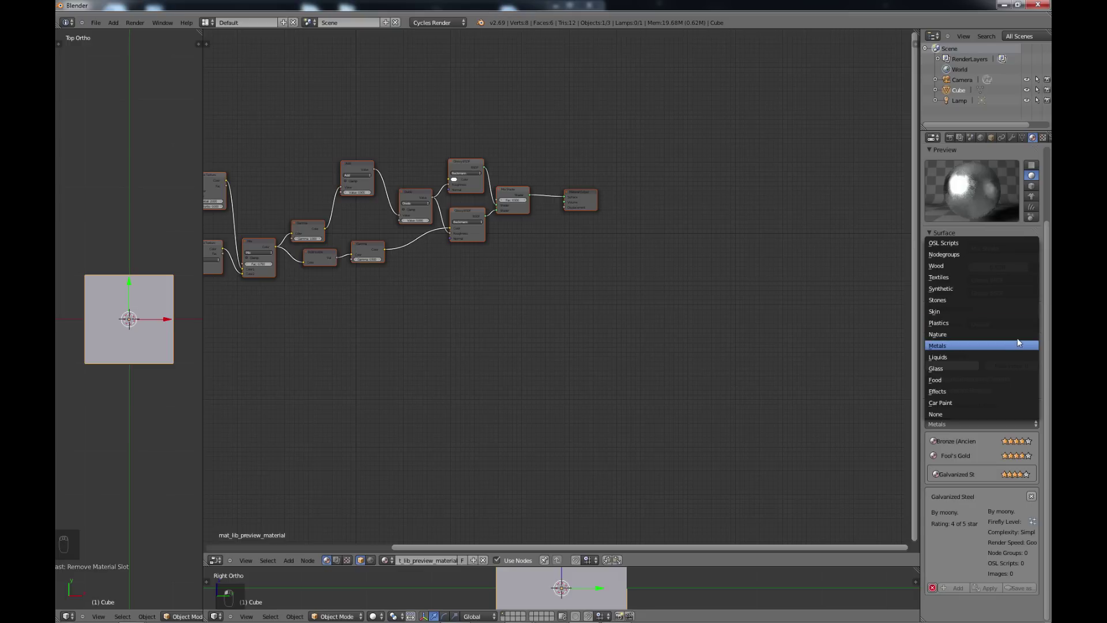
pyautogui.click(1039, 449)
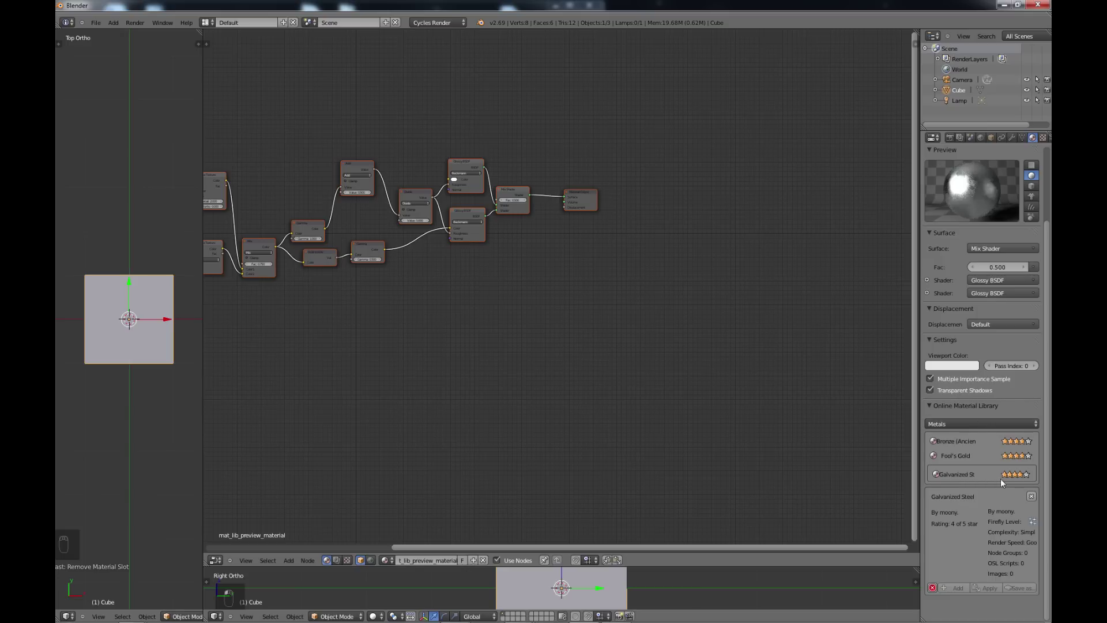
pyautogui.click(948, 424)
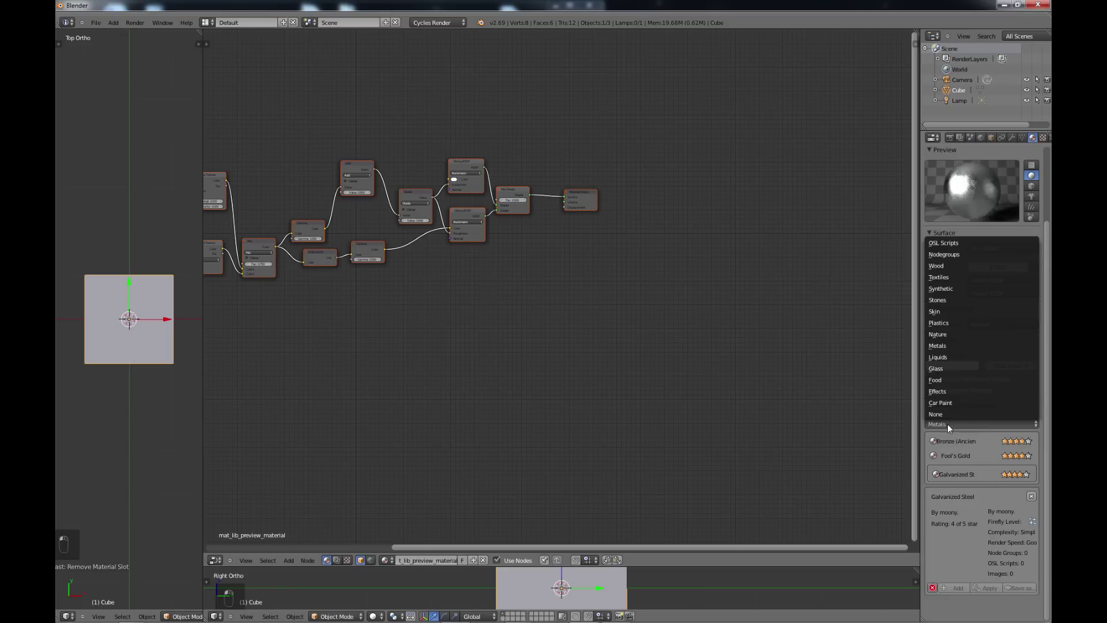
pyautogui.click(940, 414)
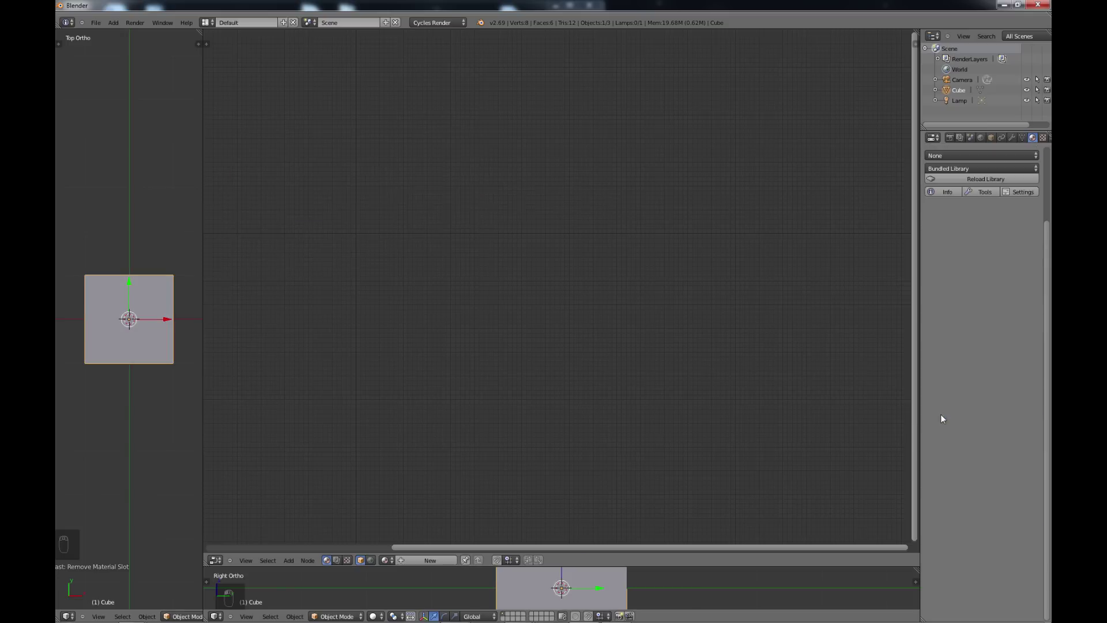
pyautogui.click(947, 167)
pyautogui.click(954, 158)
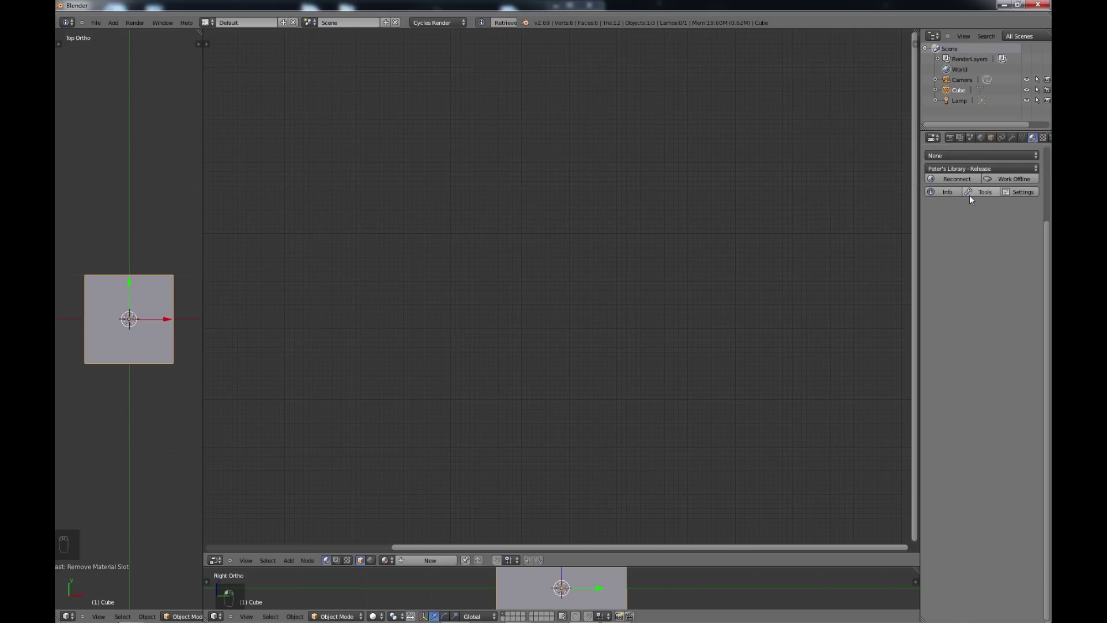
# Step: Preview Polystyrene Foam from the Synthetic category on the cube, and try to preview Carbon Fiber (Glossy)
pyautogui.click(953, 154)
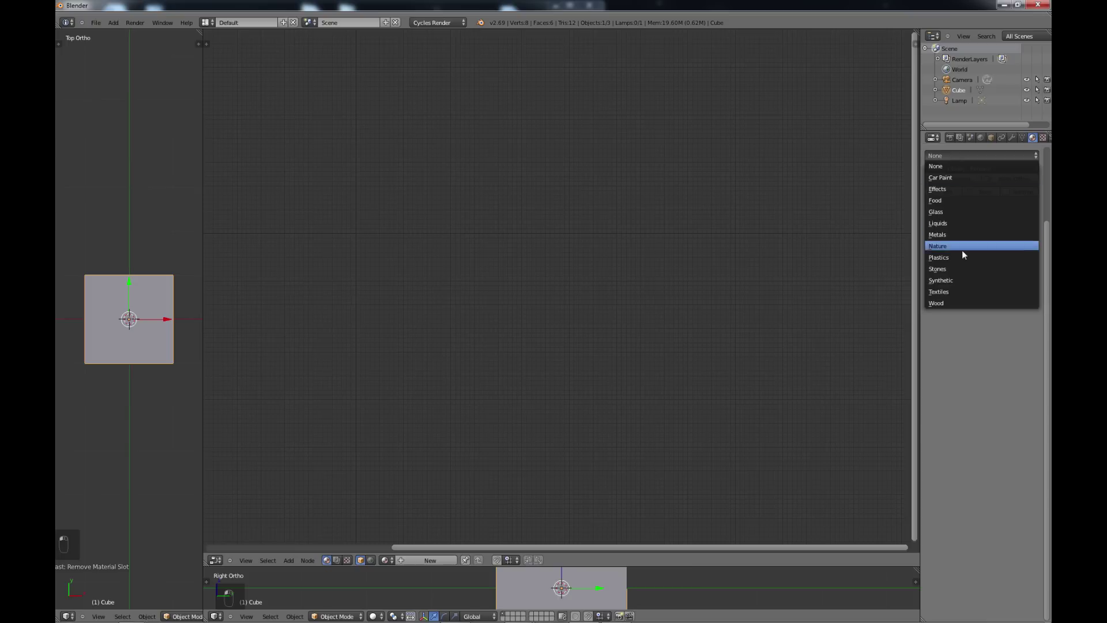
pyautogui.click(947, 280)
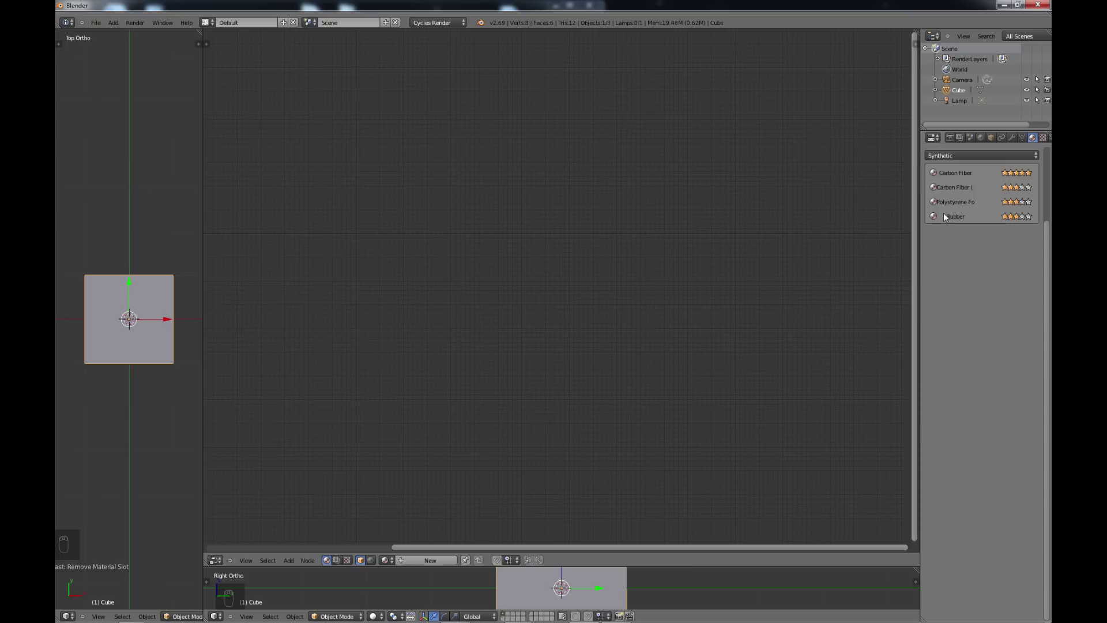
pyautogui.click(943, 199)
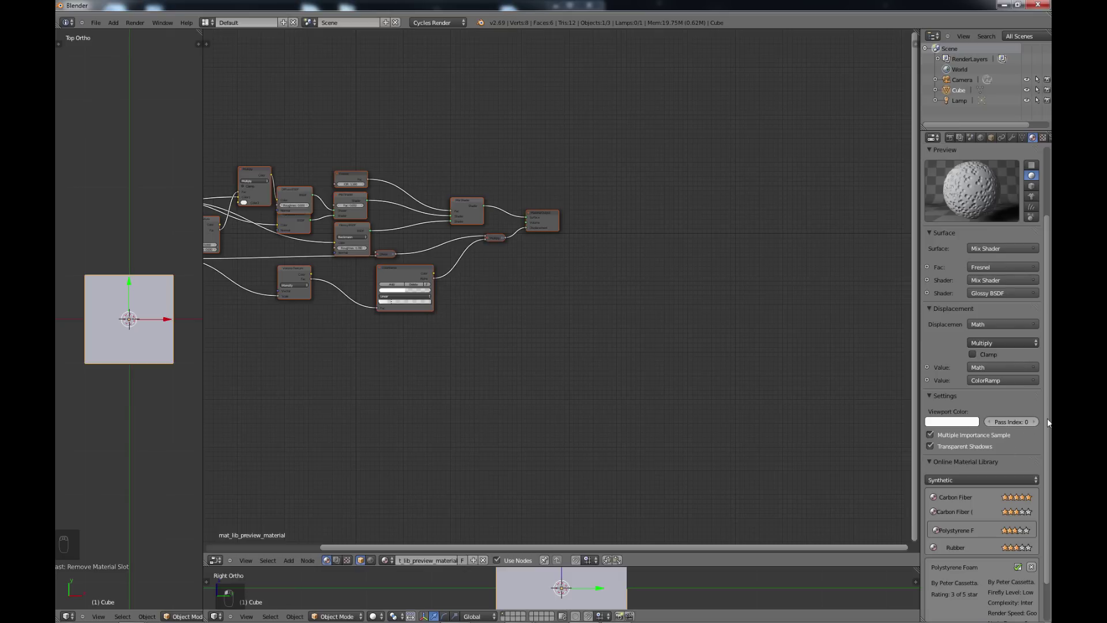
pyautogui.click(951, 510)
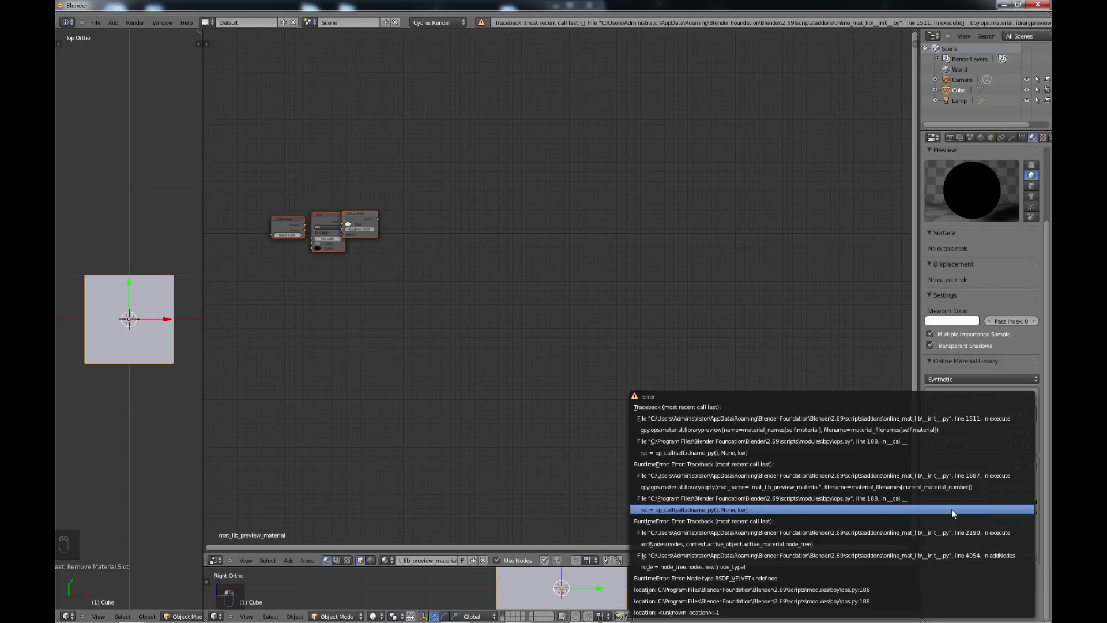
pyautogui.click(952, 510)
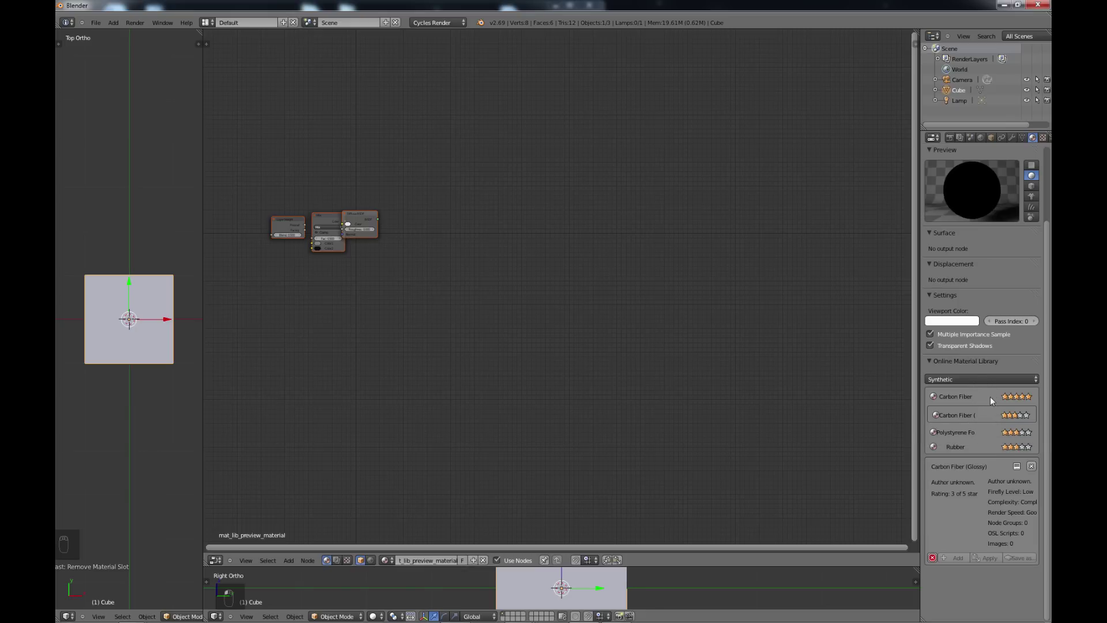
# Step: Preview the Diamond material from the Stones category on the cube and examine its node tree
pyautogui.click(984, 376)
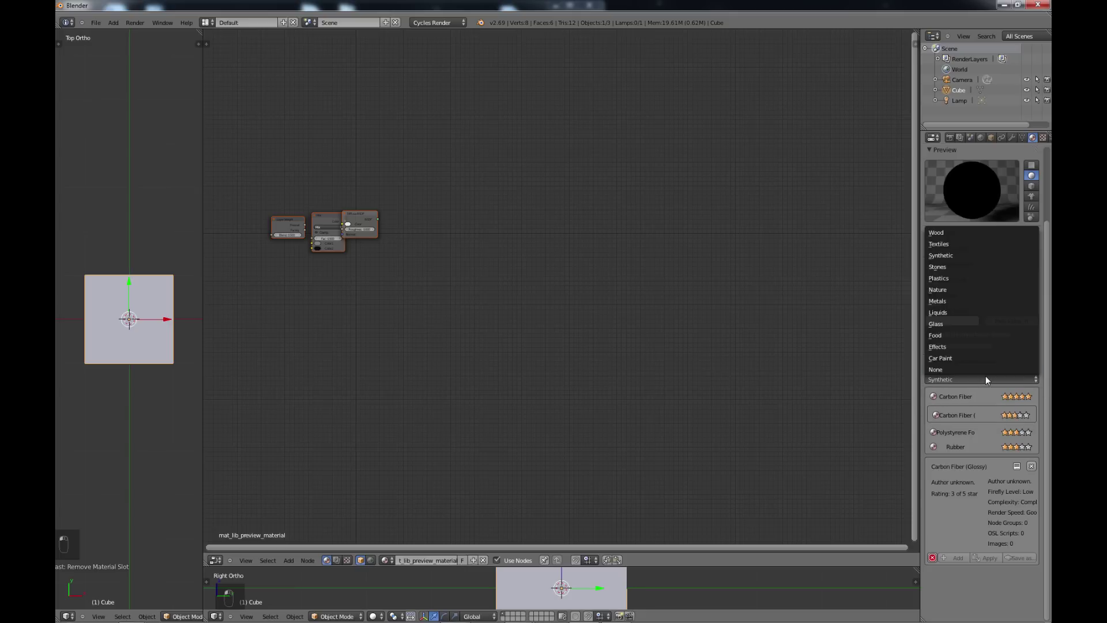
pyautogui.click(968, 269)
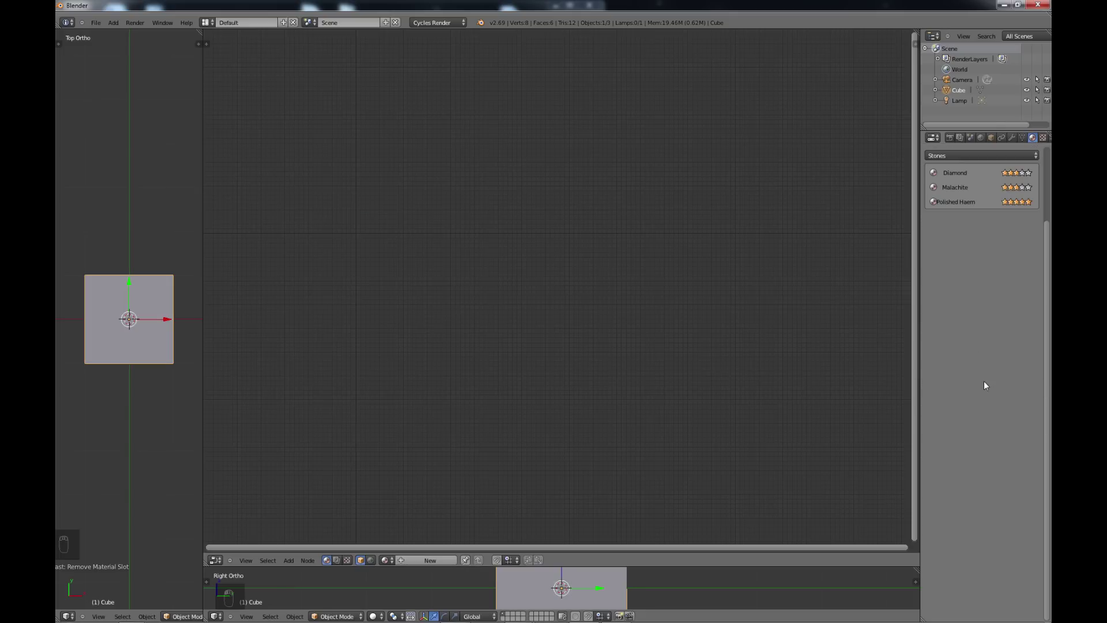
pyautogui.click(973, 172)
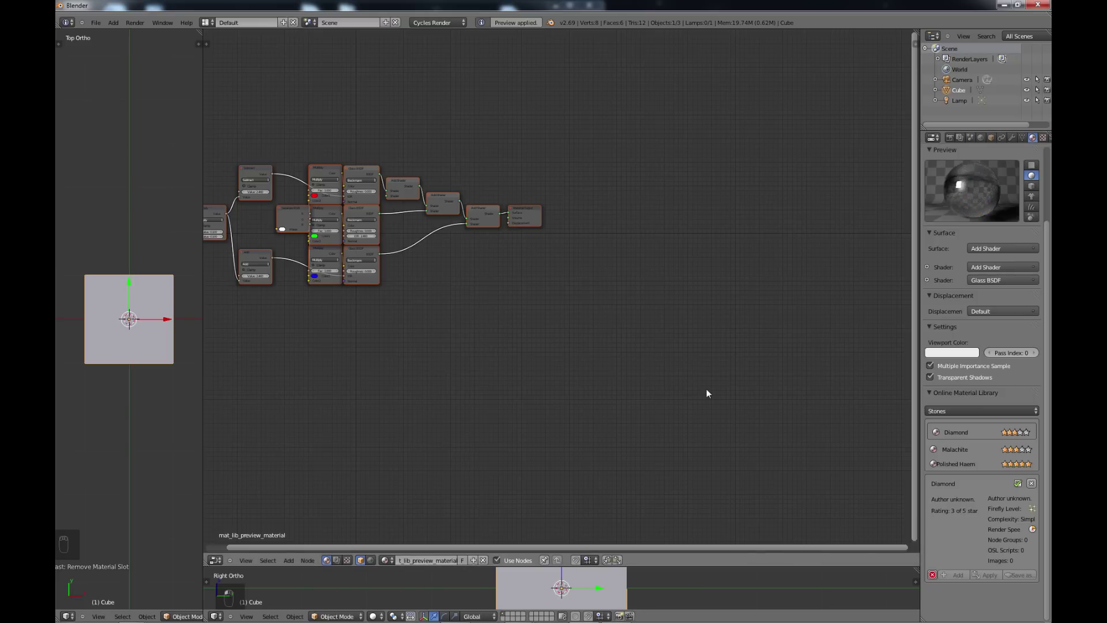
pyautogui.moveTo(514, 383); pyautogui.dragTo(626, 372, button='middle')
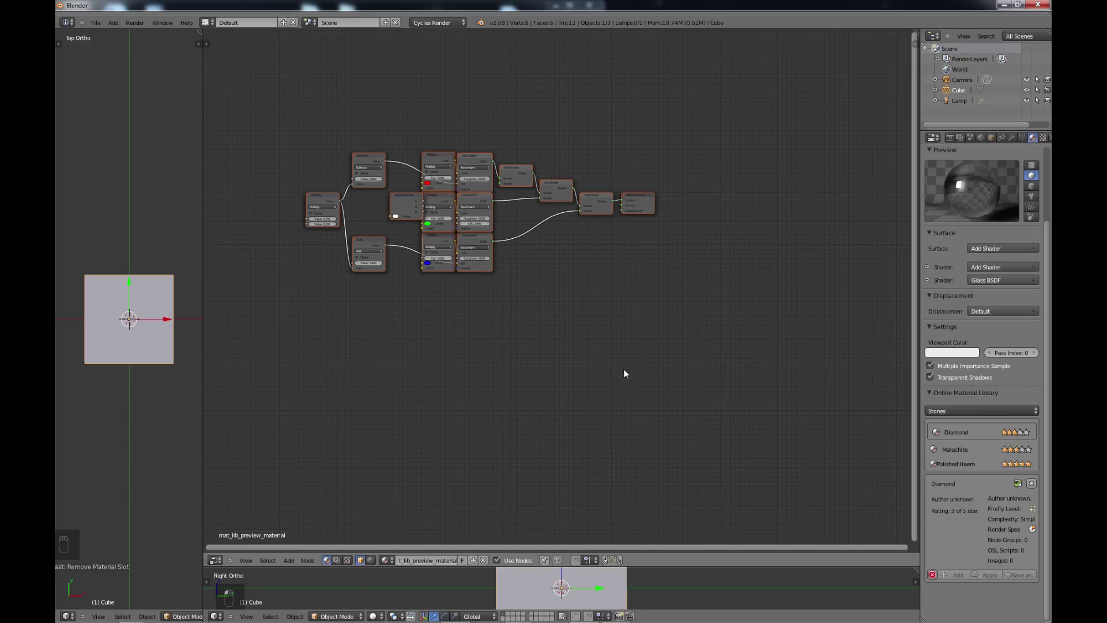
pyautogui.scroll(2, 628, 326)
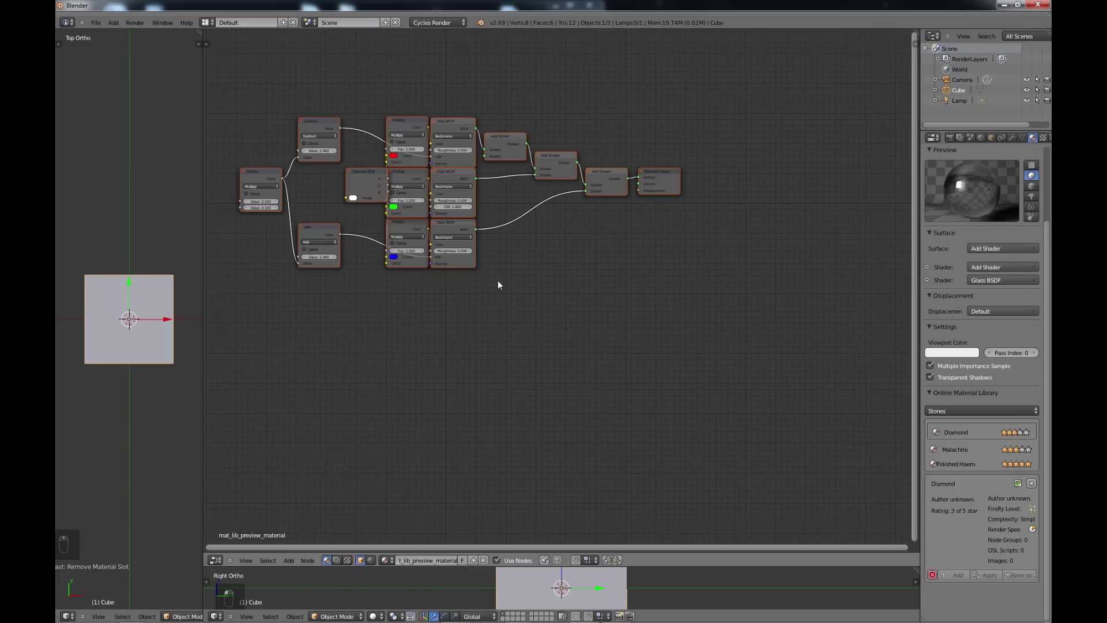
pyautogui.moveTo(497, 280); pyautogui.dragTo(607, 400, button='middle')
pyautogui.scroll(2, 605, 396)
pyautogui.scroll(-1, 607, 393)
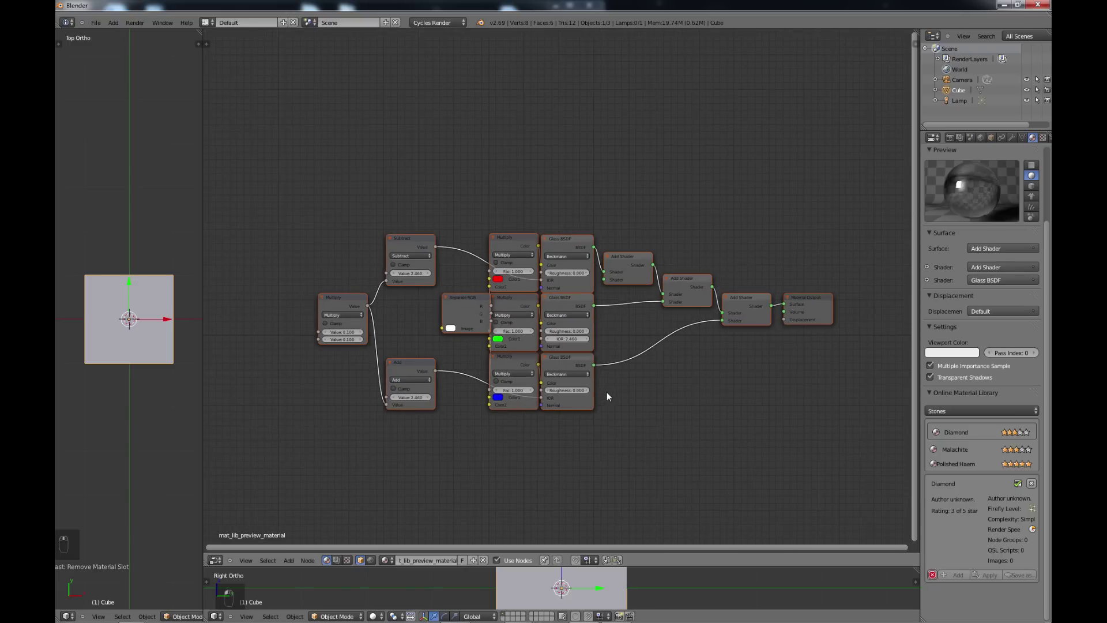